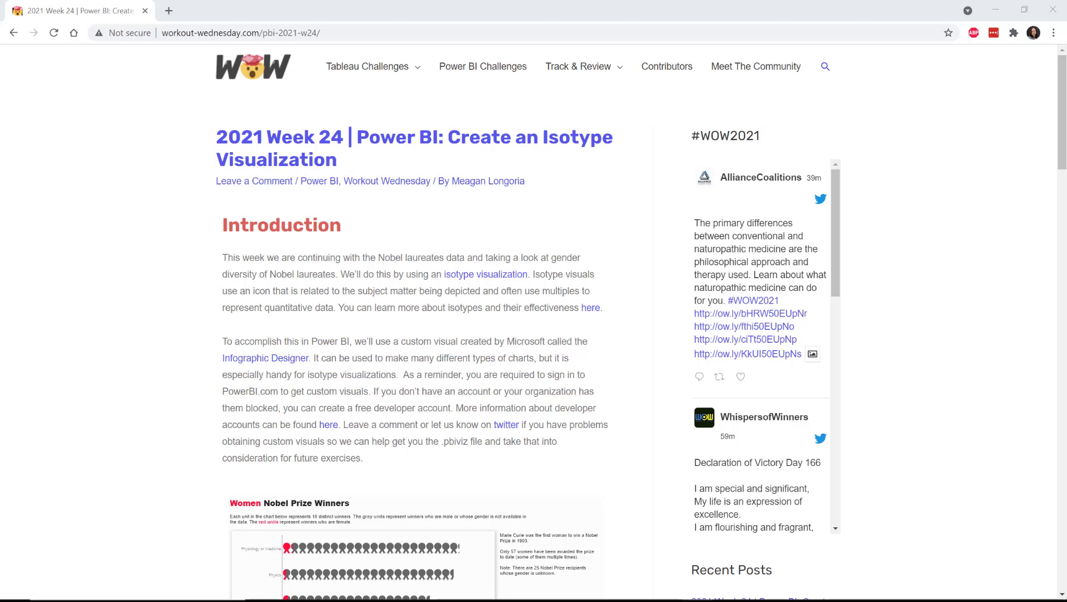
Step: Load the masterdataapi.nobelprize.org laureates API into Power Query through Get data > Web
scroll(508, 189, down, 5)
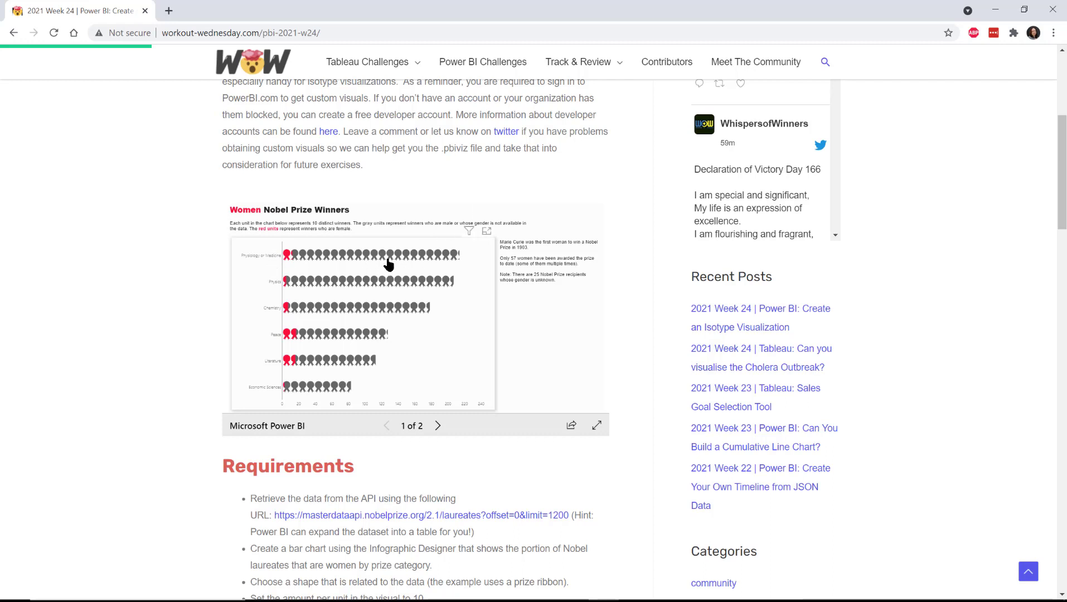
mouse_move(400, 369)
mouse_move(415, 338)
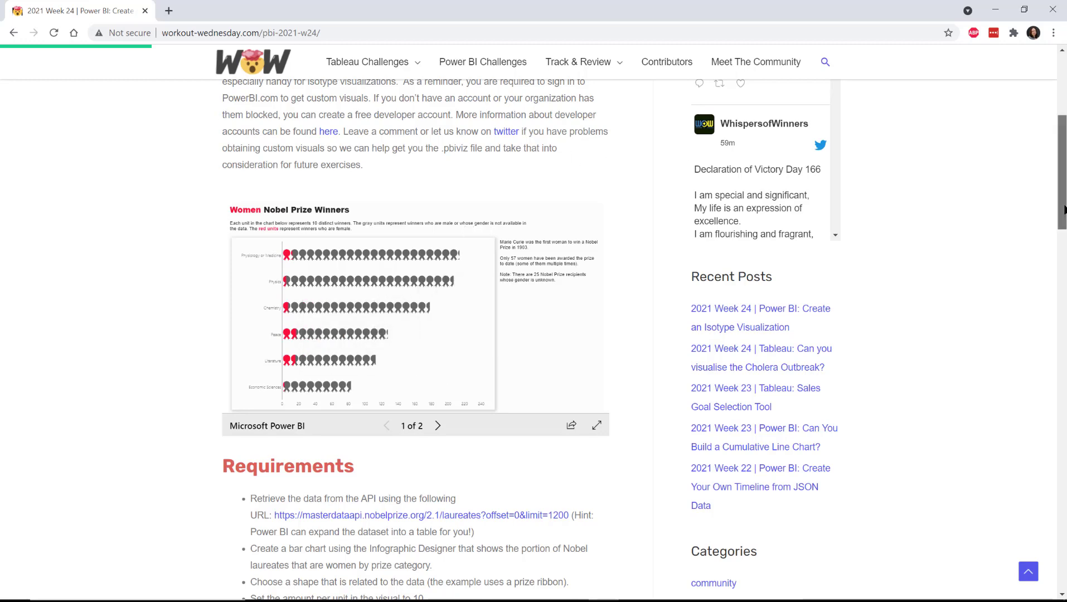
drag(1064, 210, 1064, 168)
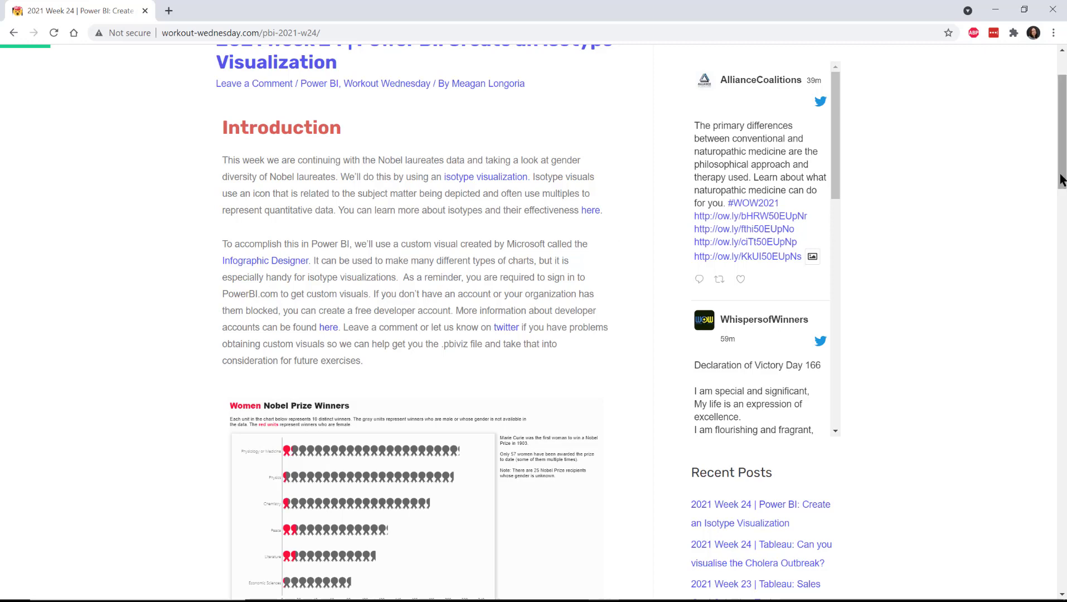
drag(1060, 184, 1060, 231)
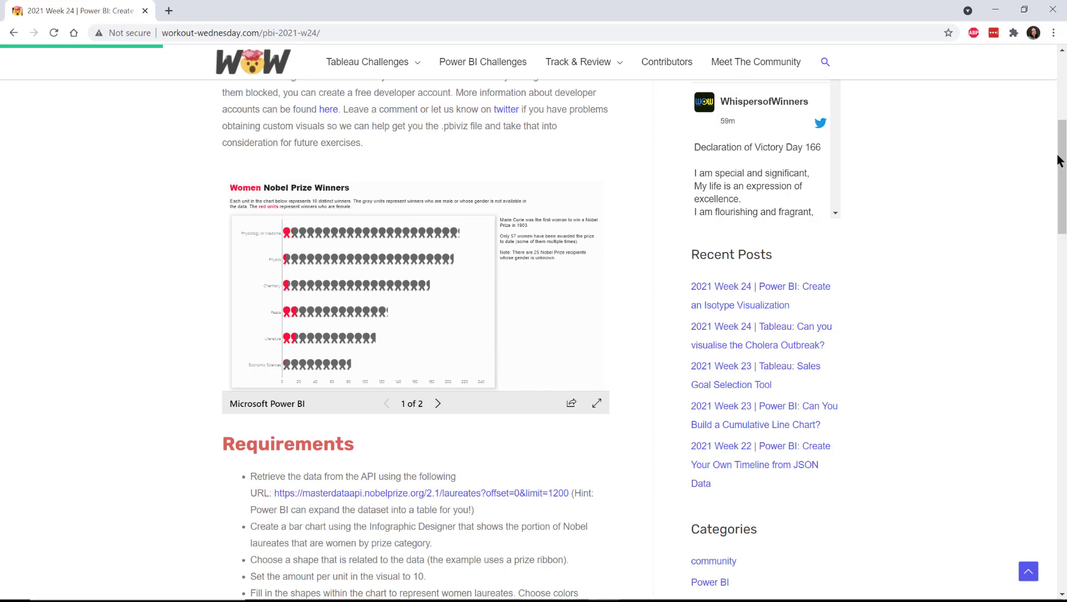
drag(1062, 165, 1061, 211)
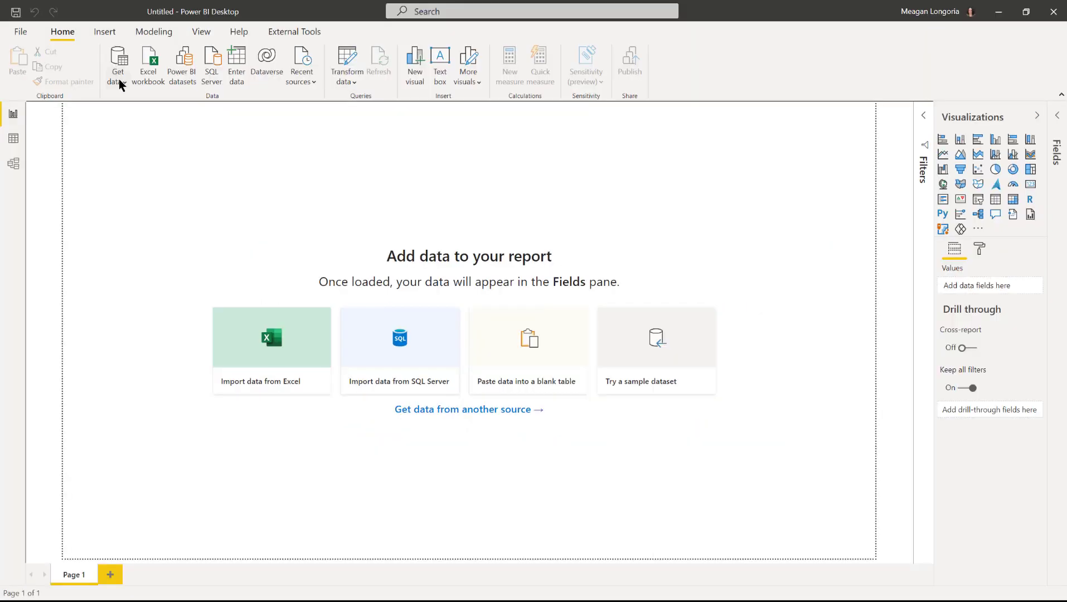
click(117, 71)
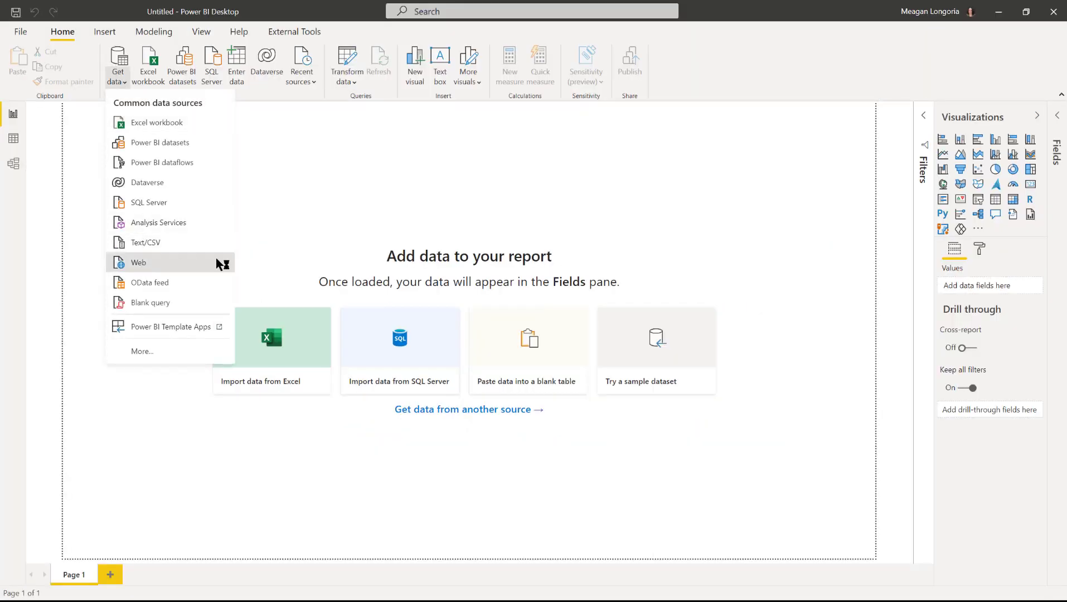
click(293, 240)
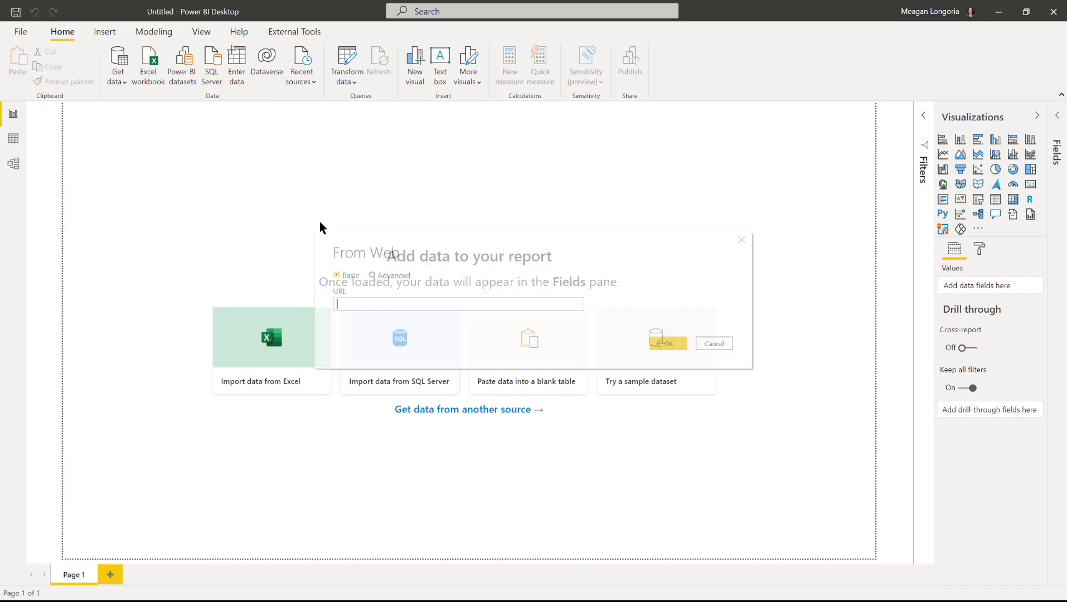
text(https://masterdataapi.nobelprize.org/2.1/laureates?offset=0&limit=1200)
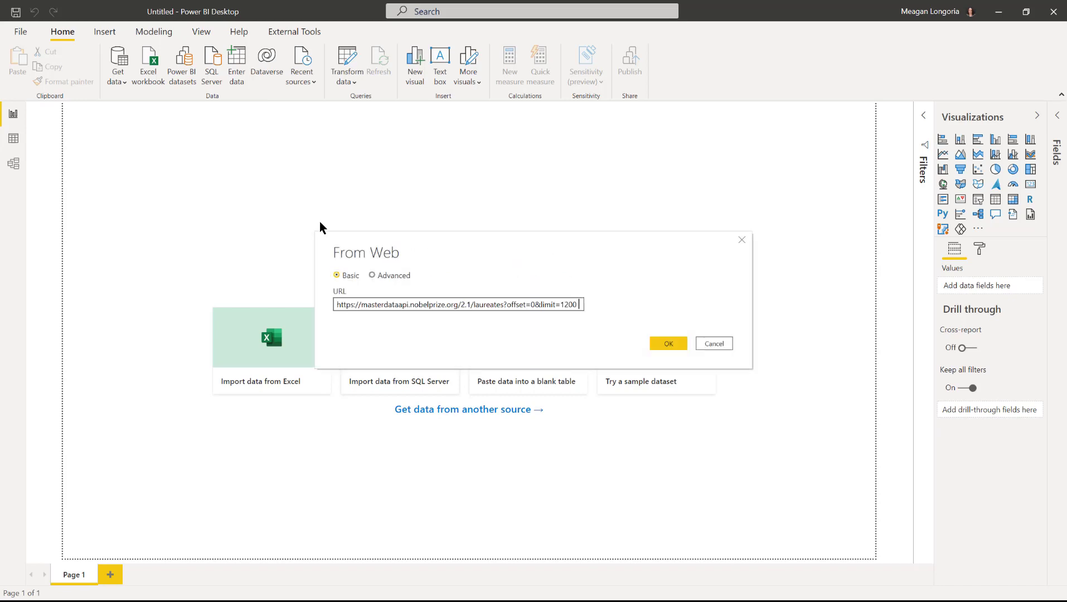
click(662, 345)
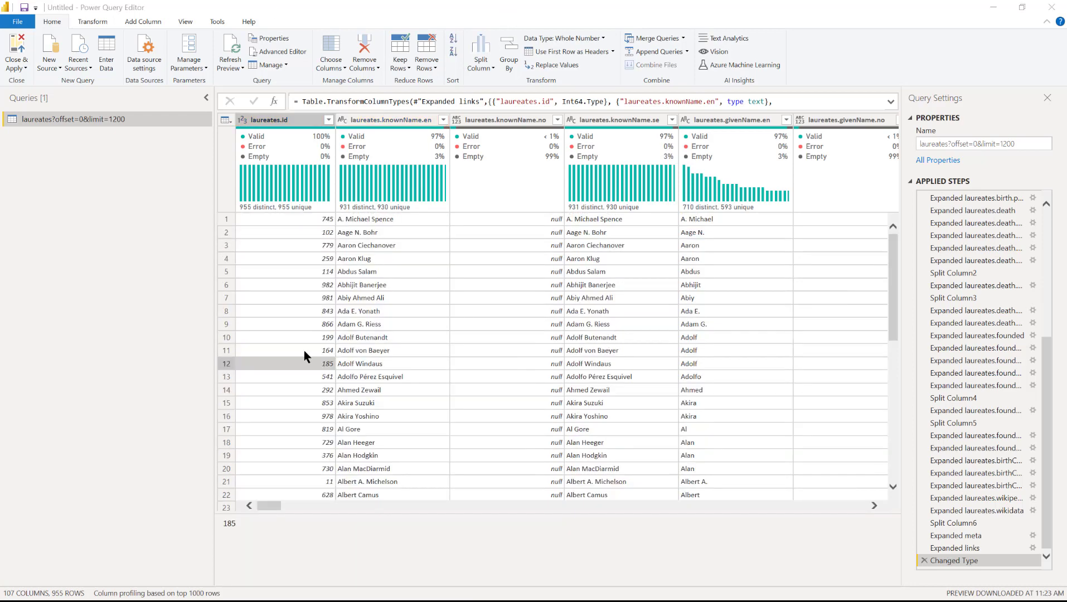
Step: Expand the laureates.nobelPrizes list column into new rows
click(303, 350)
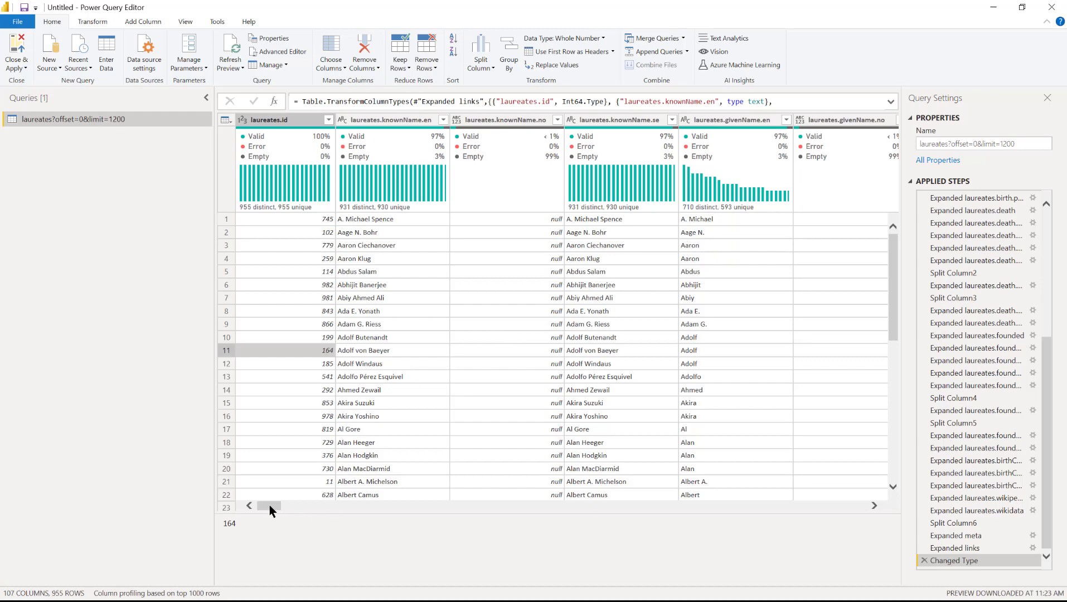
drag(269, 505, 805, 518)
click(514, 119)
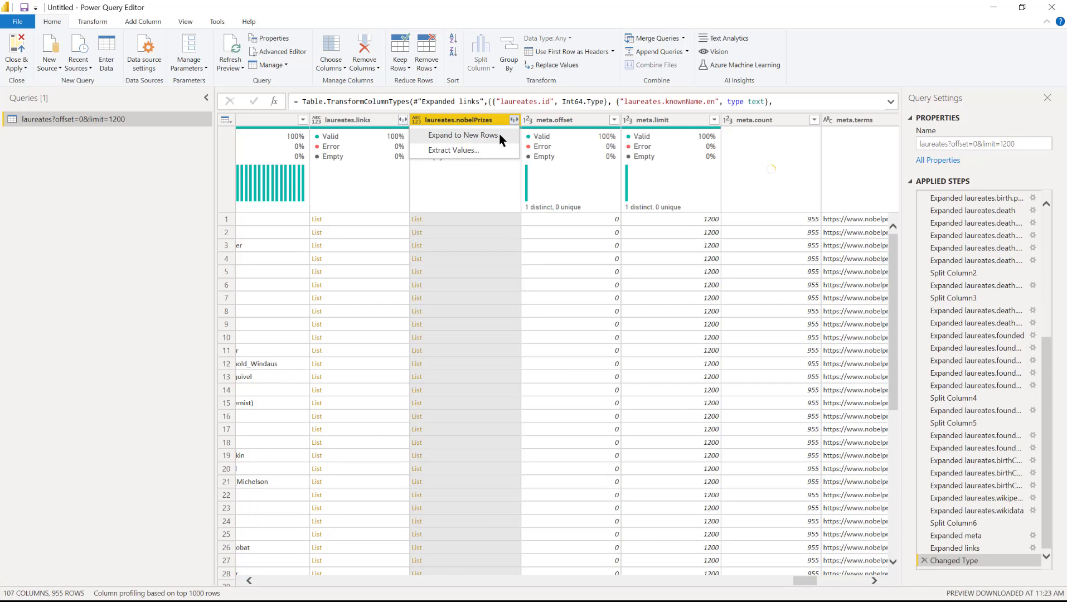
click(501, 135)
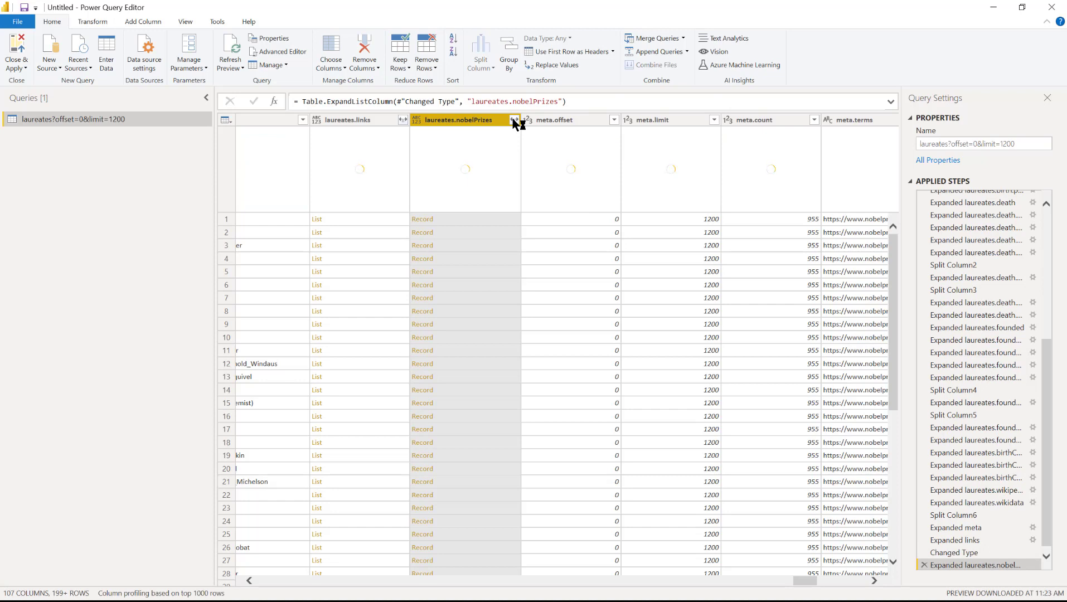
Step: Expand nobelPrizes records to only awardYear, category and categoryFullName
click(514, 119)
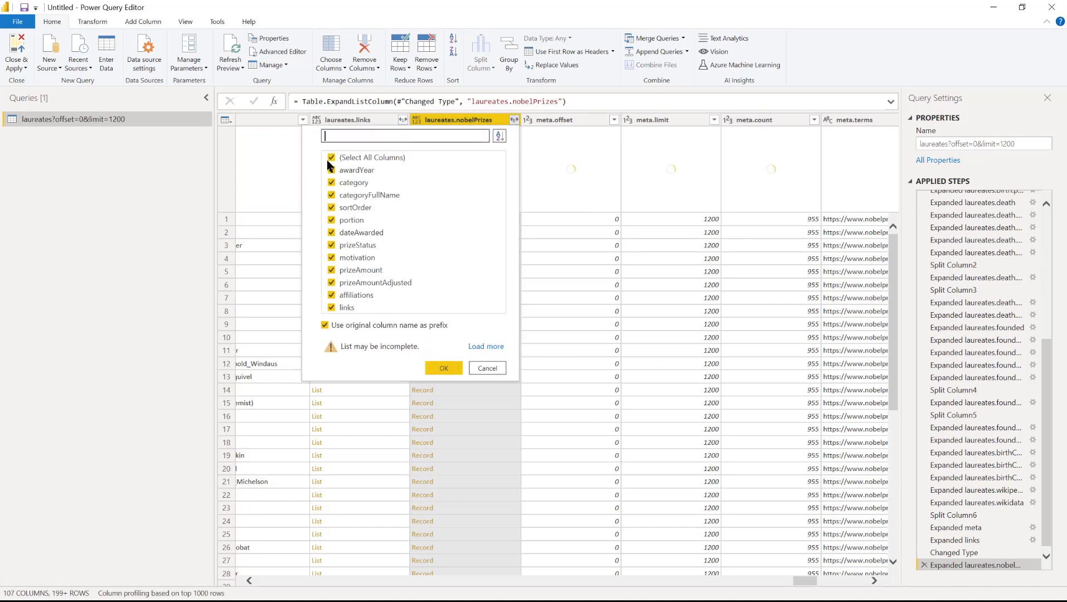
click(330, 158)
click(332, 171)
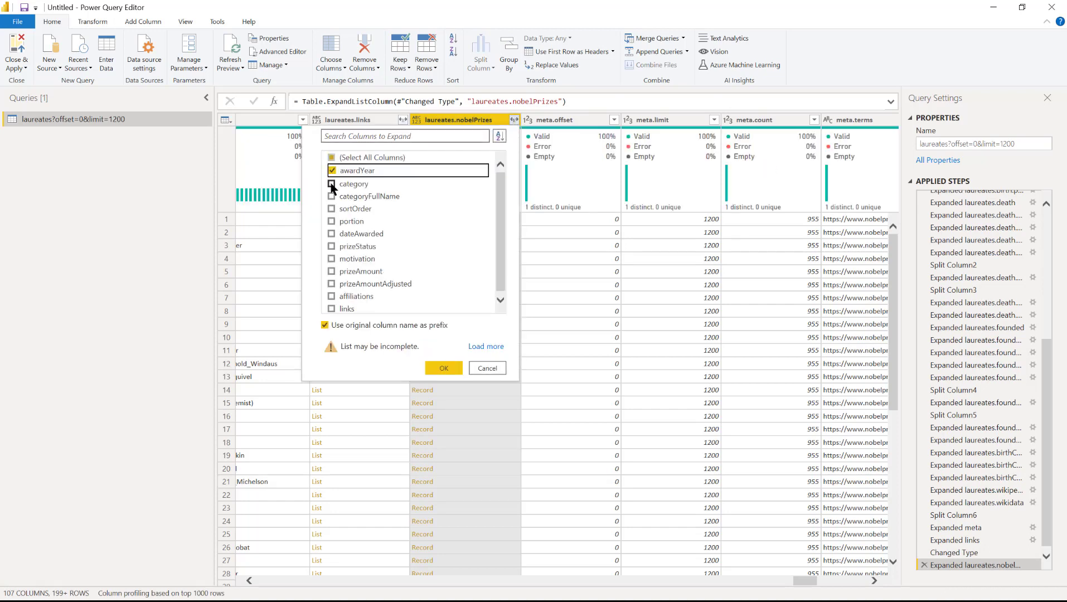
click(332, 186)
click(332, 196)
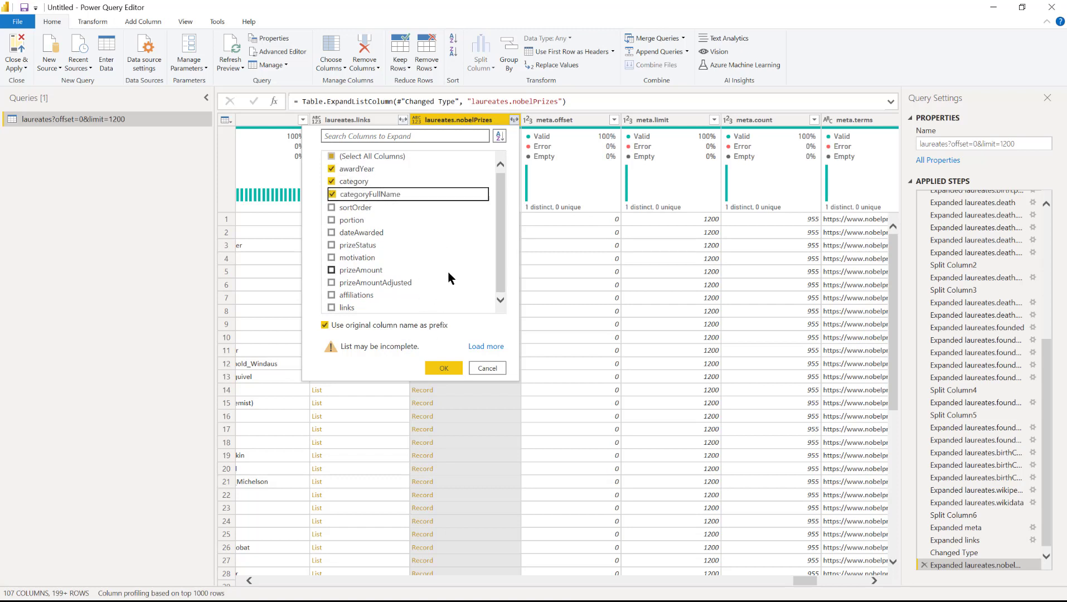
click(444, 368)
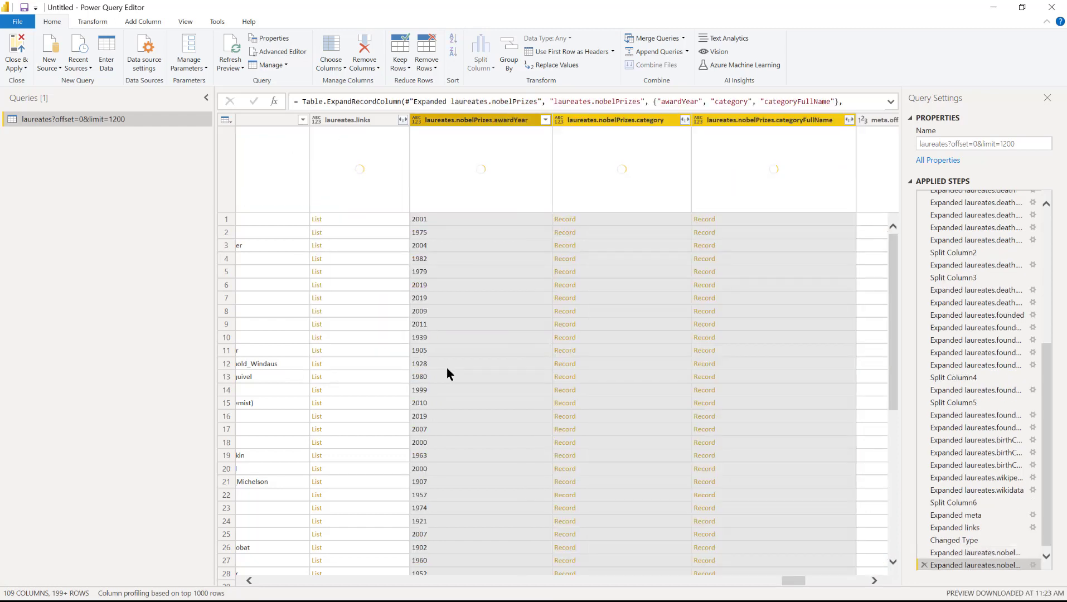
Step: Expand category and categoryFullName keeping only their English (en) fields
click(685, 121)
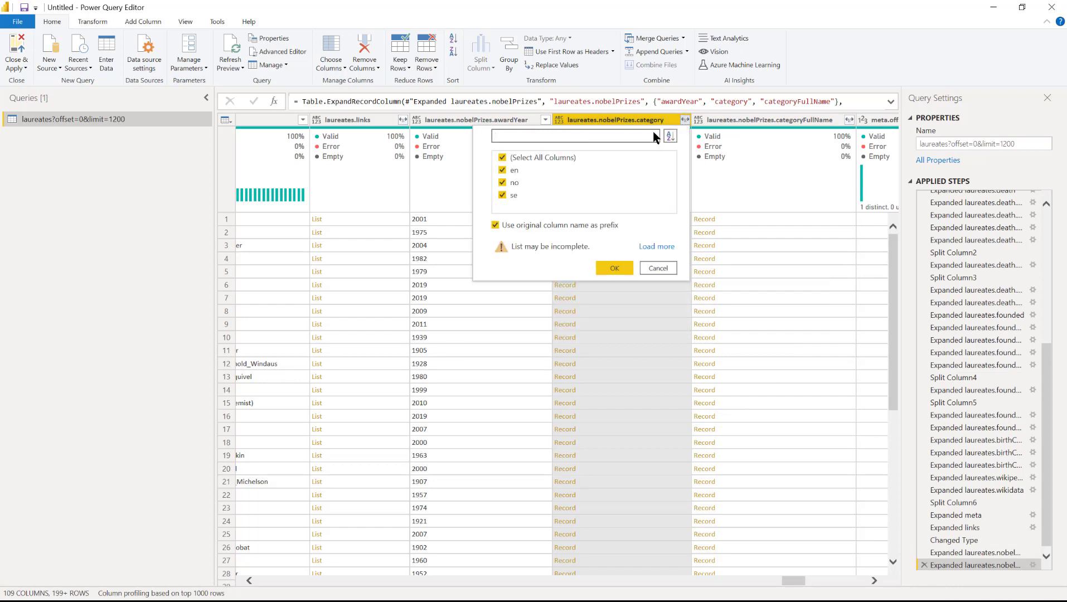
click(503, 159)
click(503, 171)
click(604, 269)
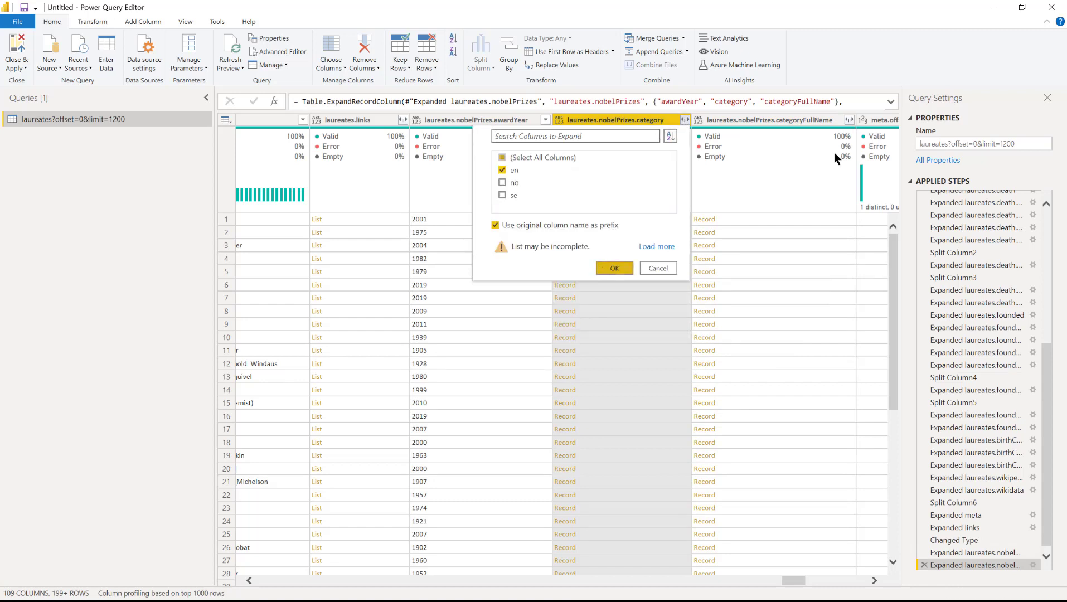
click(858, 119)
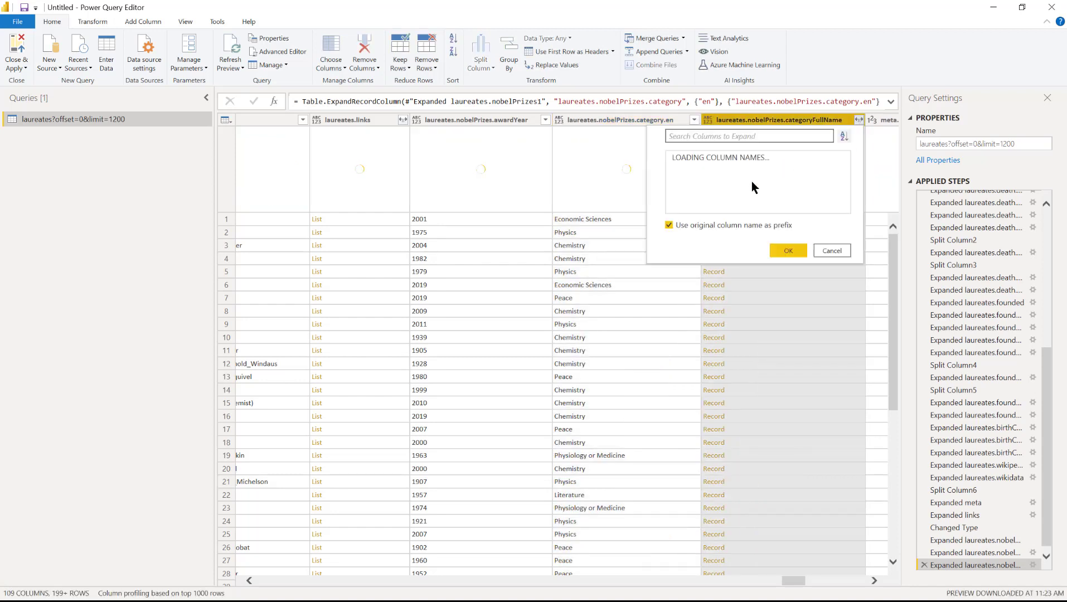
click(677, 159)
click(677, 170)
click(784, 268)
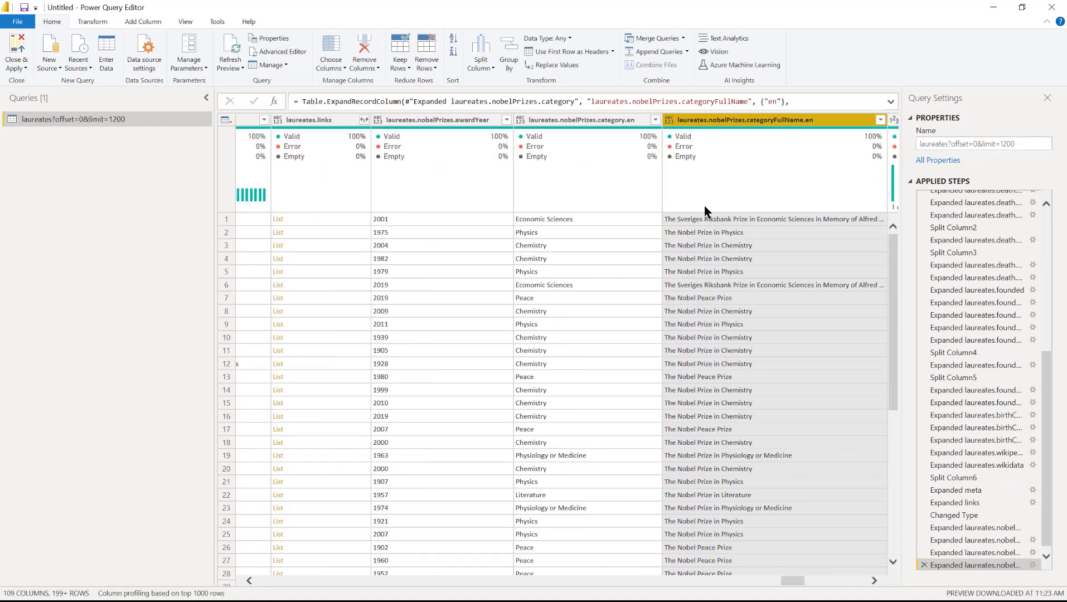
Step: Multi-select the category, awardYear, laureates.id, knownName.en and gender columns
ctrl+click(585, 121)
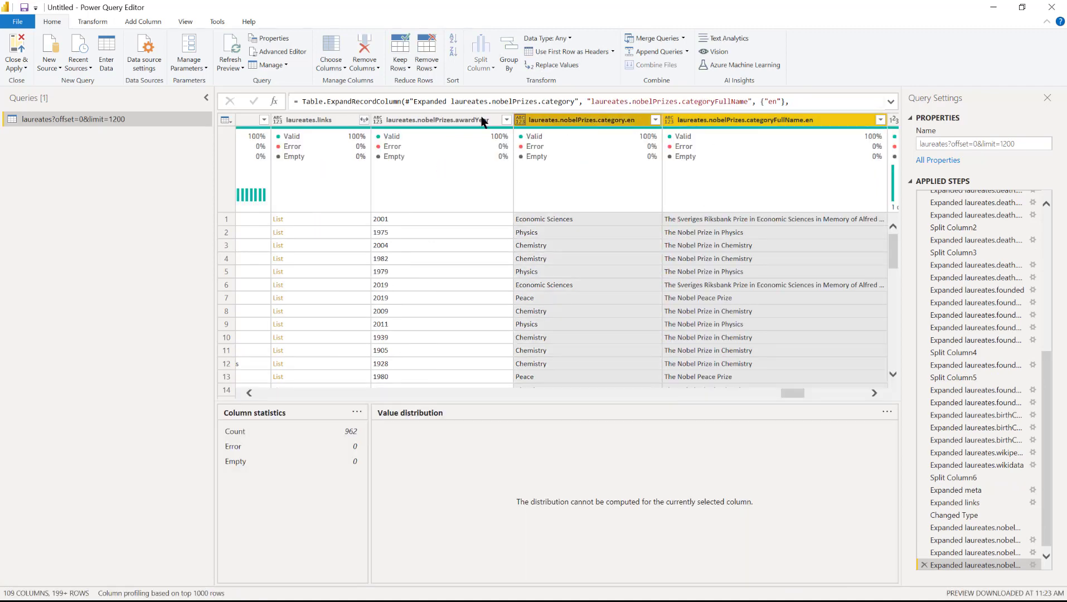
ctrl+click(476, 120)
drag(796, 584, 228, 567)
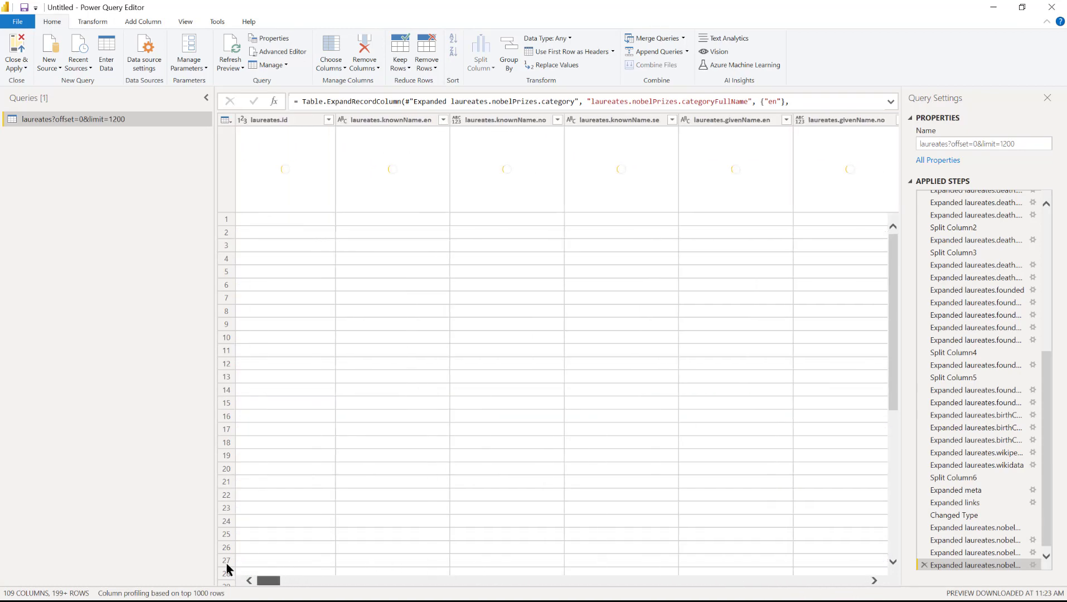
click(299, 118)
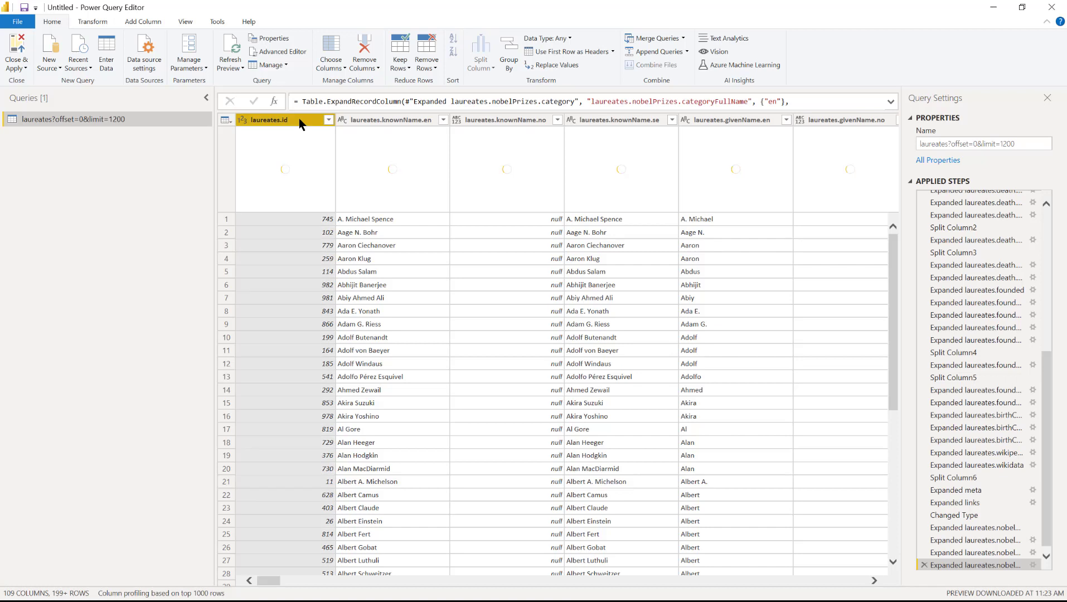
ctrl+click(378, 118)
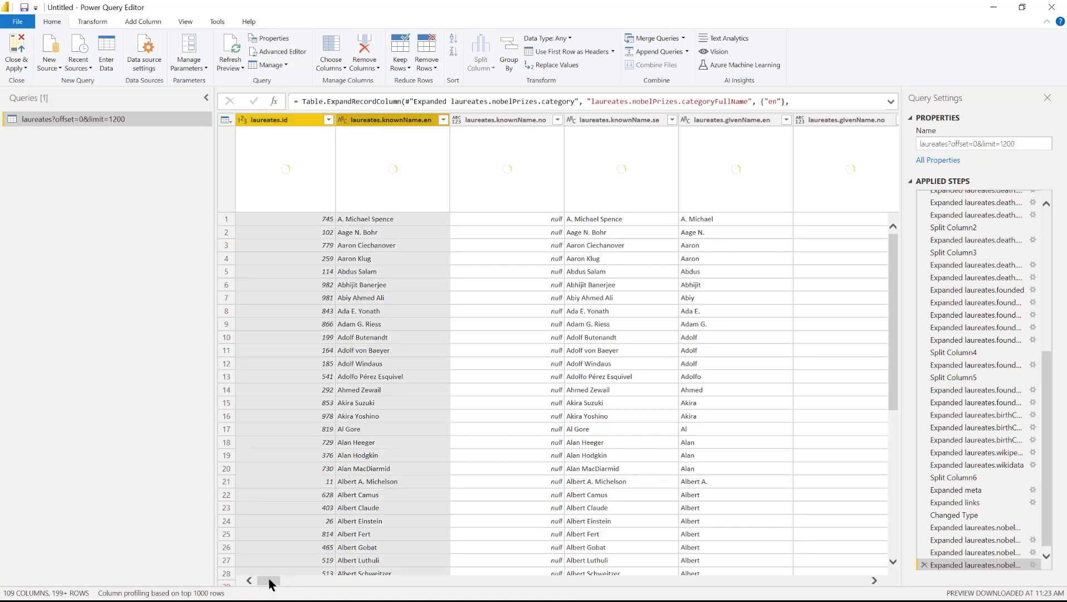
drag(258, 583, 349, 593)
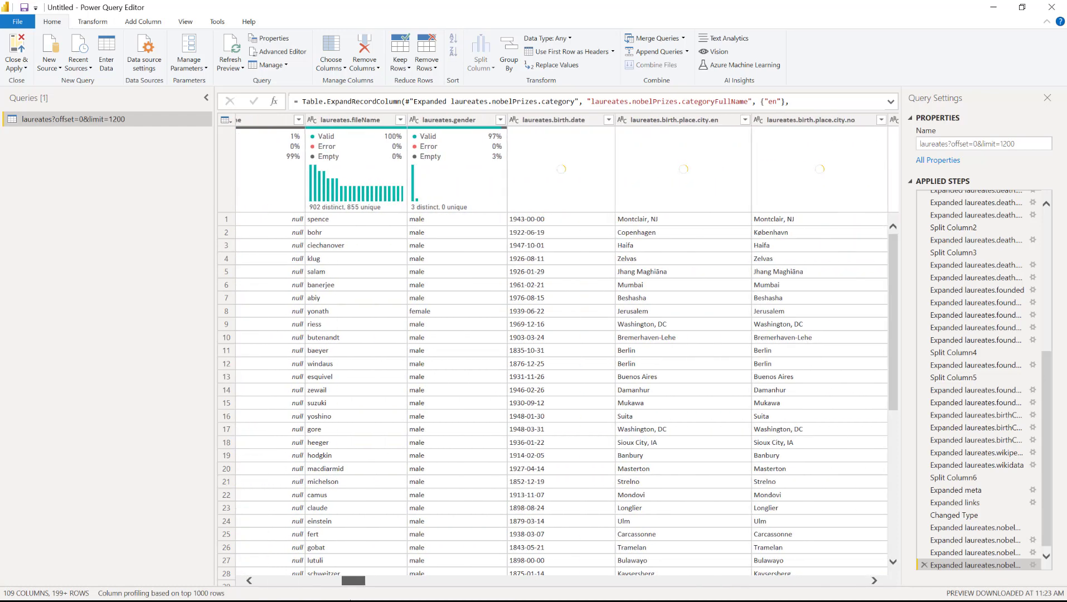
click(435, 120)
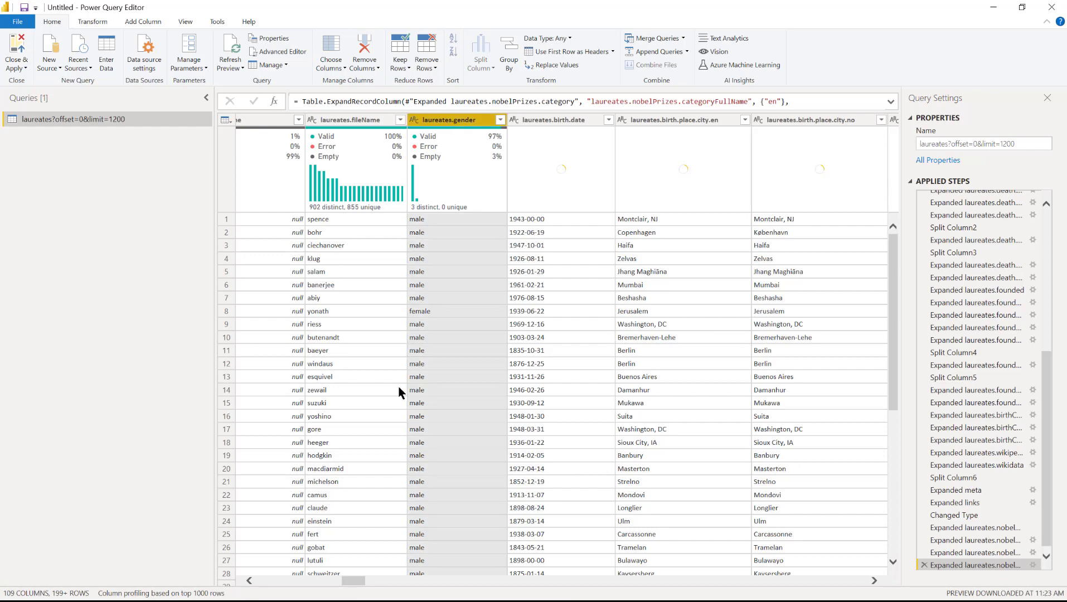
drag(360, 581, 319, 593)
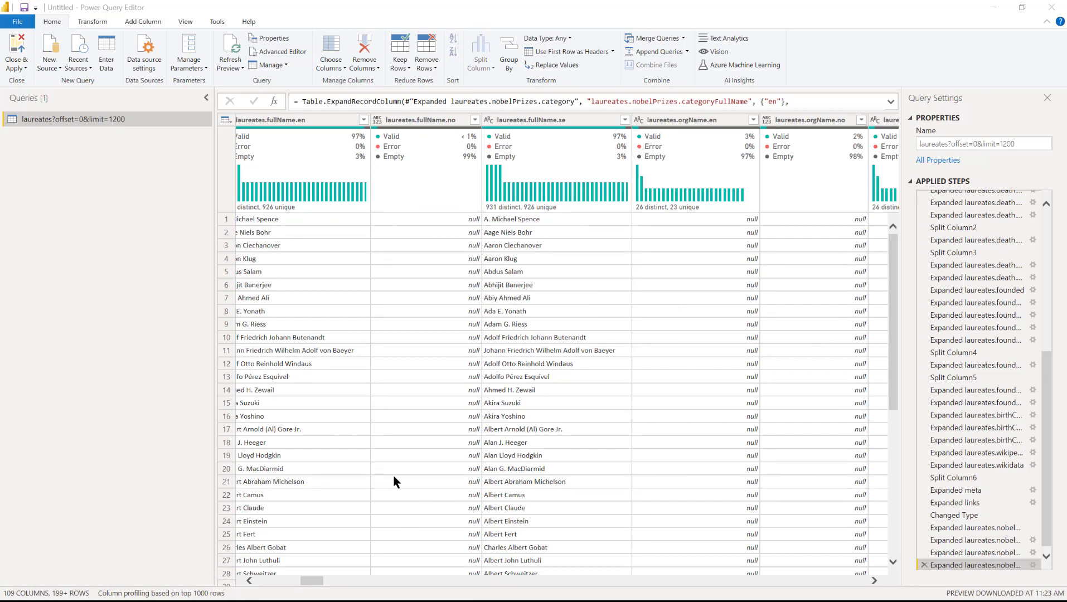
drag(313, 582, 294, 593)
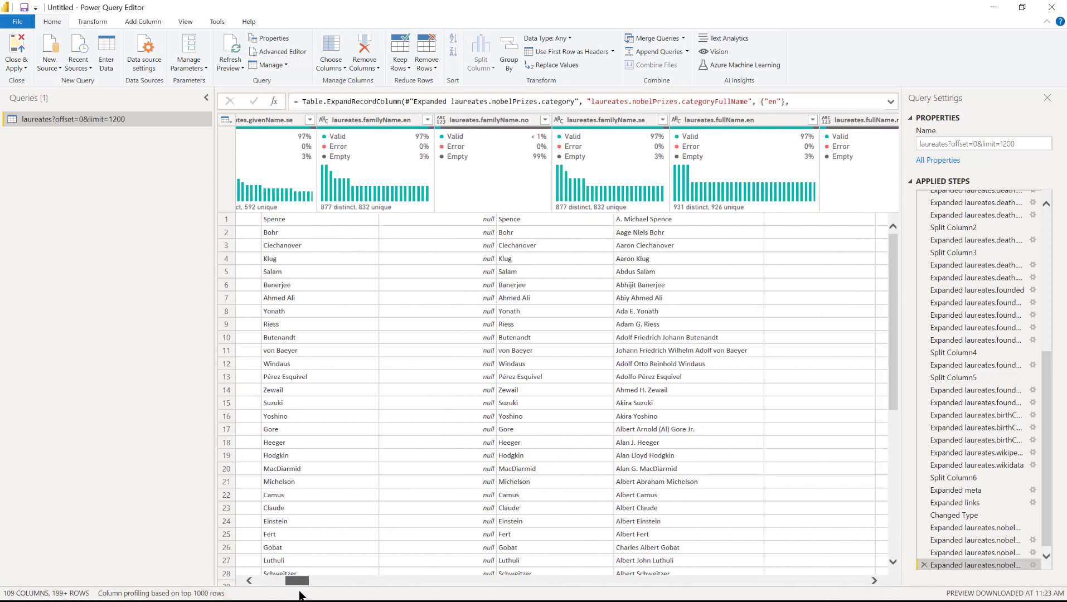
Step: Remove Other Columns so only the six selected columns remain
scroll(558, 391, right, 10)
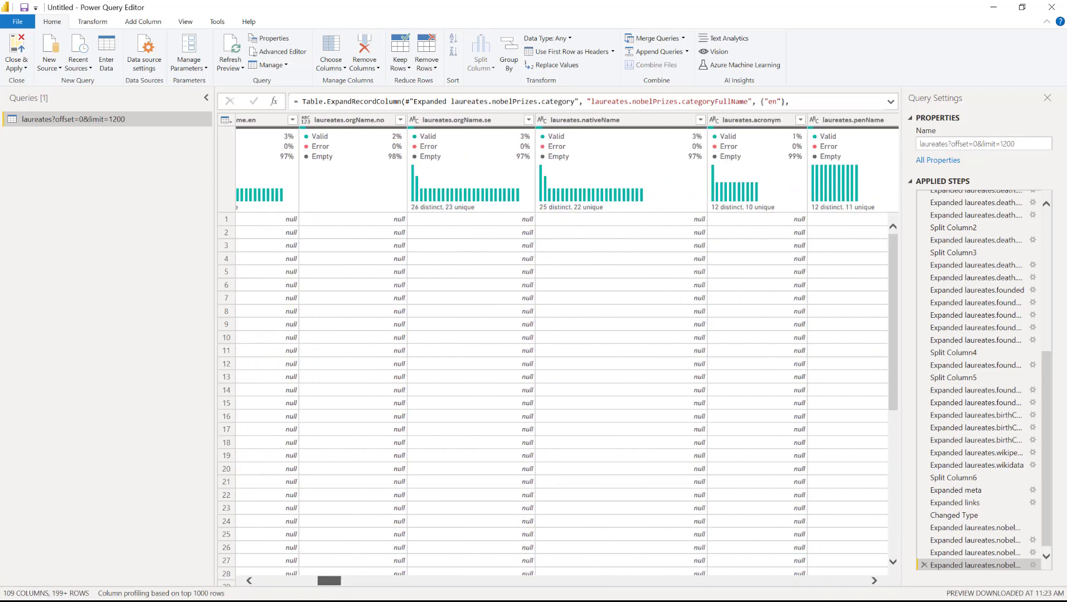
scroll(558, 390, right, 10)
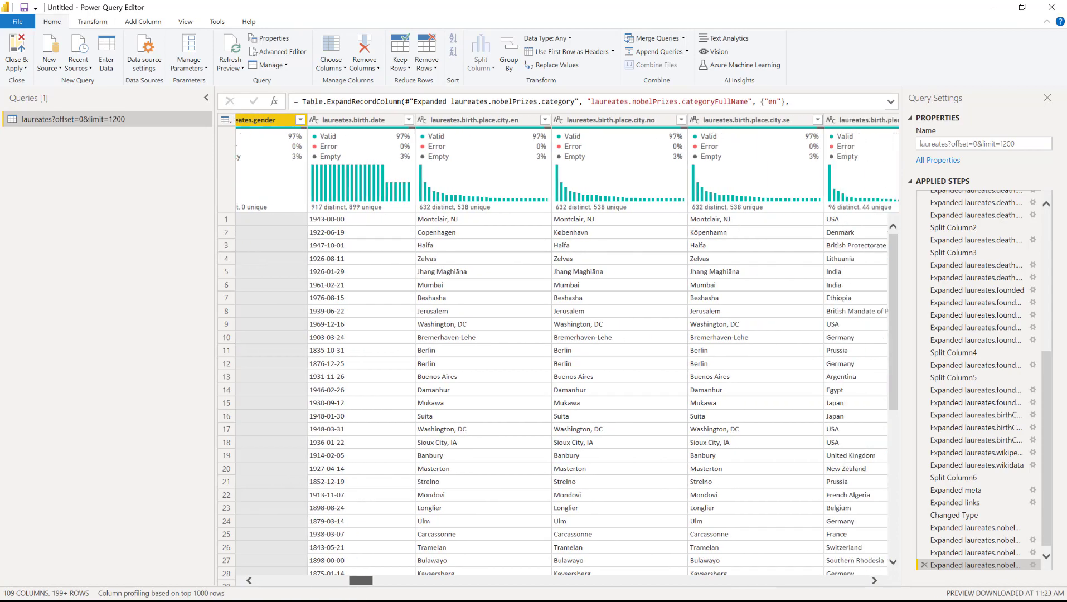
scroll(557, 391, right, 10)
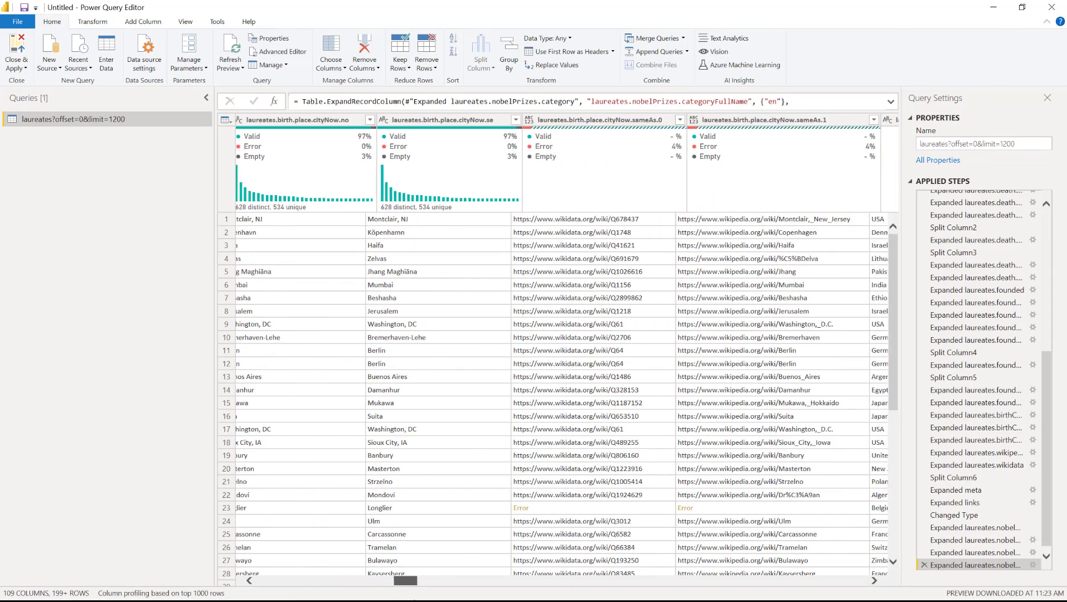
scroll(557, 391, right, 5)
scroll(558, 390, right, 10)
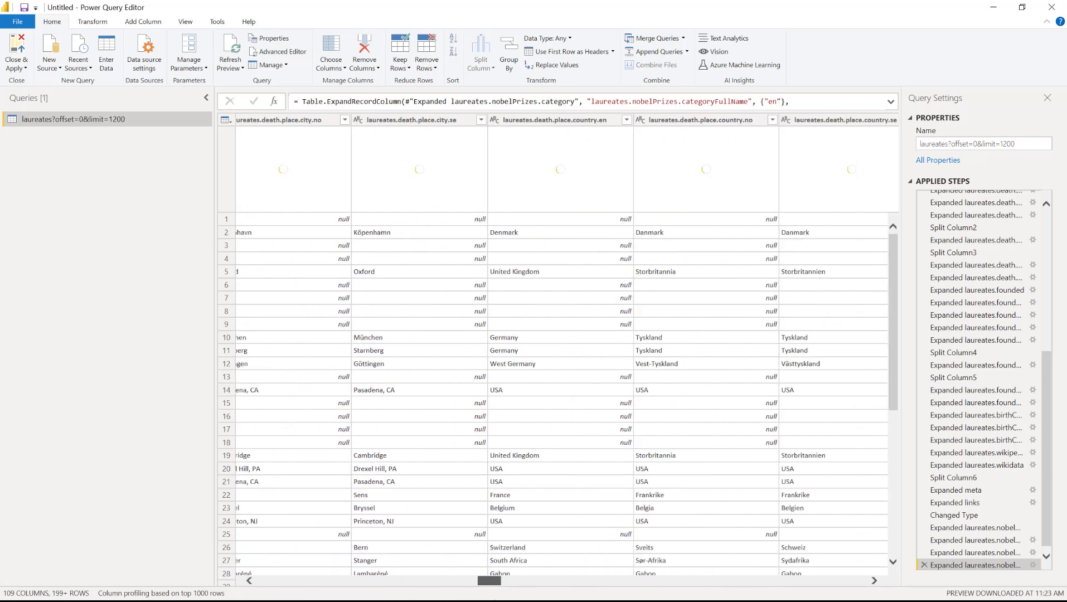
scroll(557, 390, right, 10)
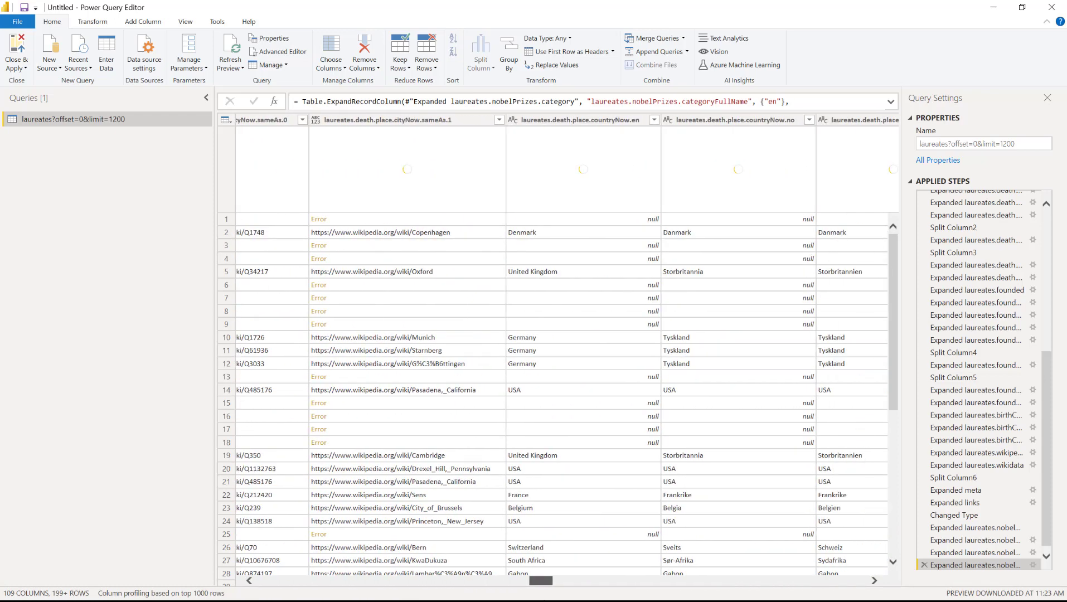
scroll(557, 390, right, 10)
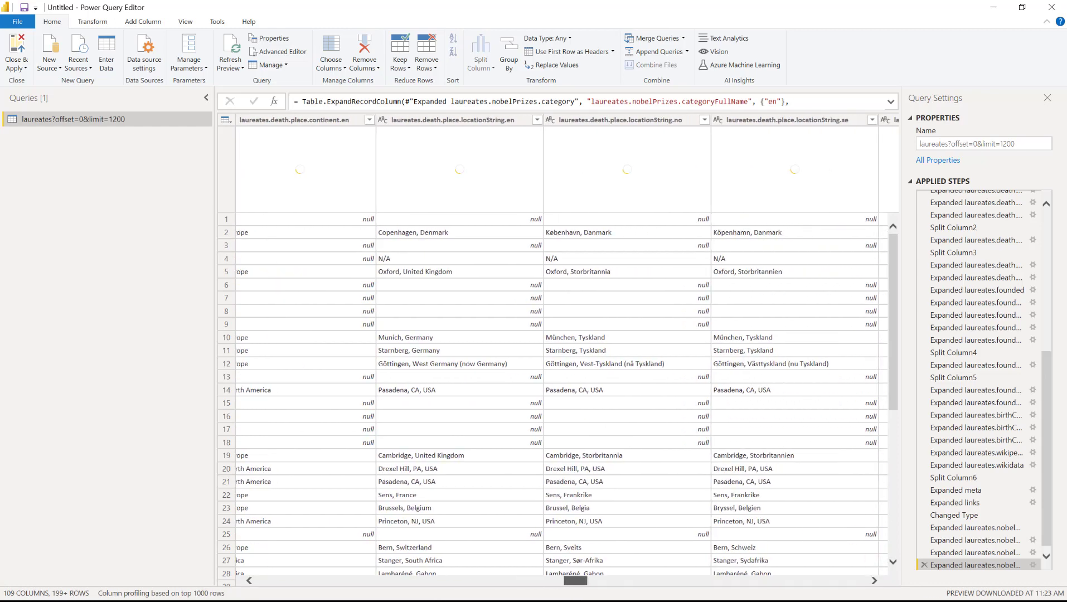
scroll(663, 583, right, 8)
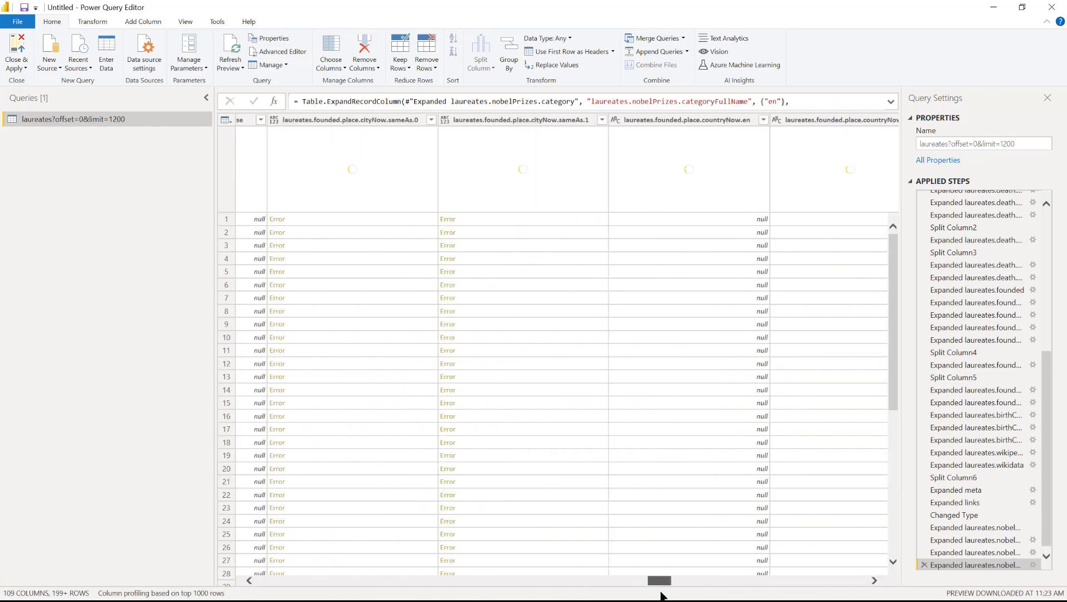
scroll(558, 390, right, 10)
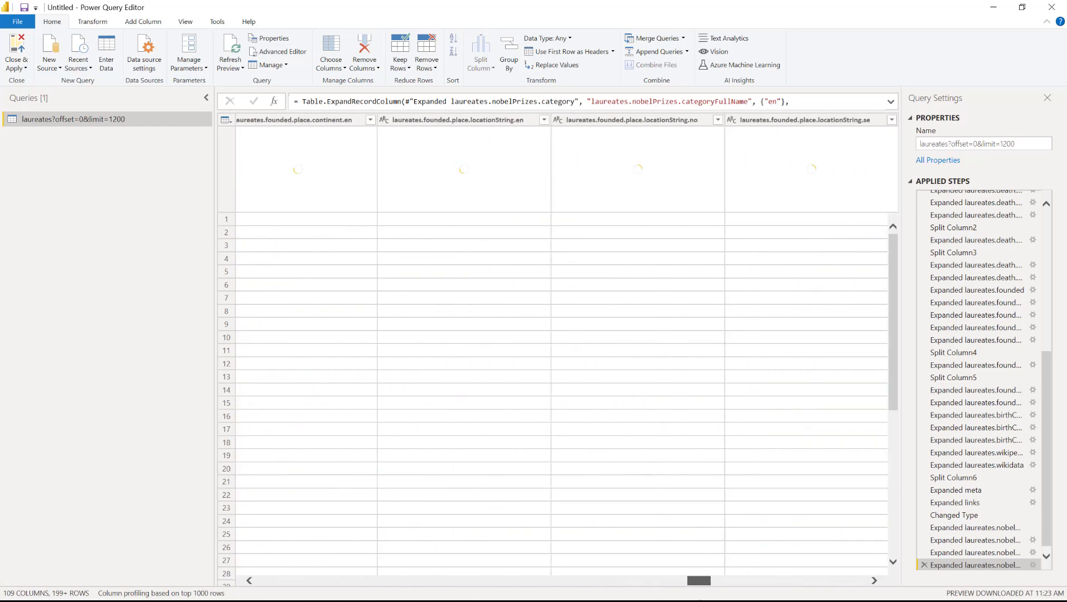
scroll(558, 391, right, 10)
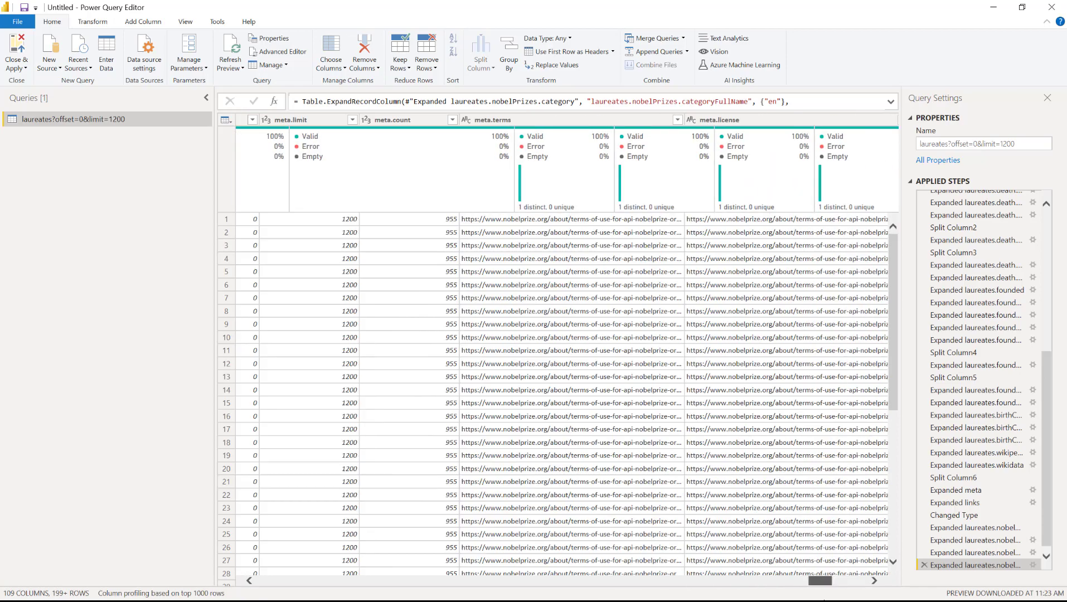
drag(691, 581, 269, 564)
right_click(283, 120)
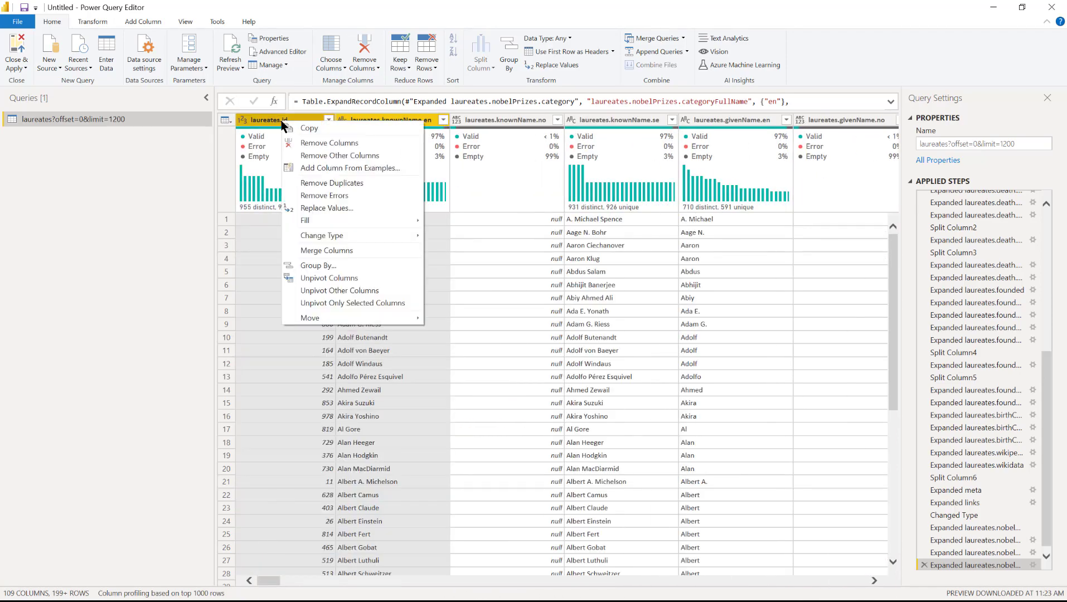
click(322, 156)
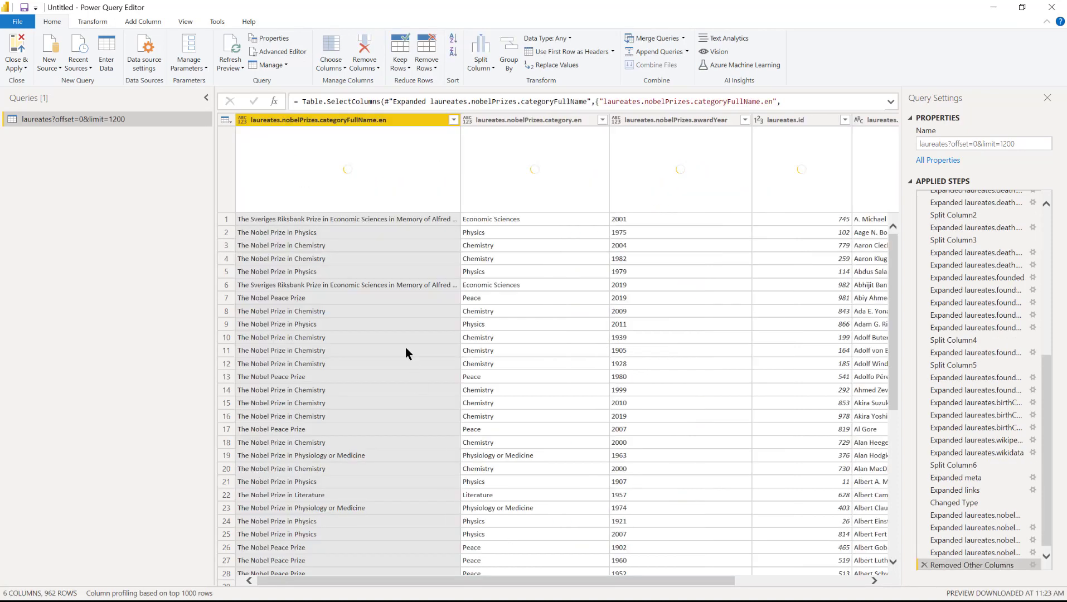
Step: Rename the first columns to Full Category, Category and Award Year
drag(365, 582, 636, 597)
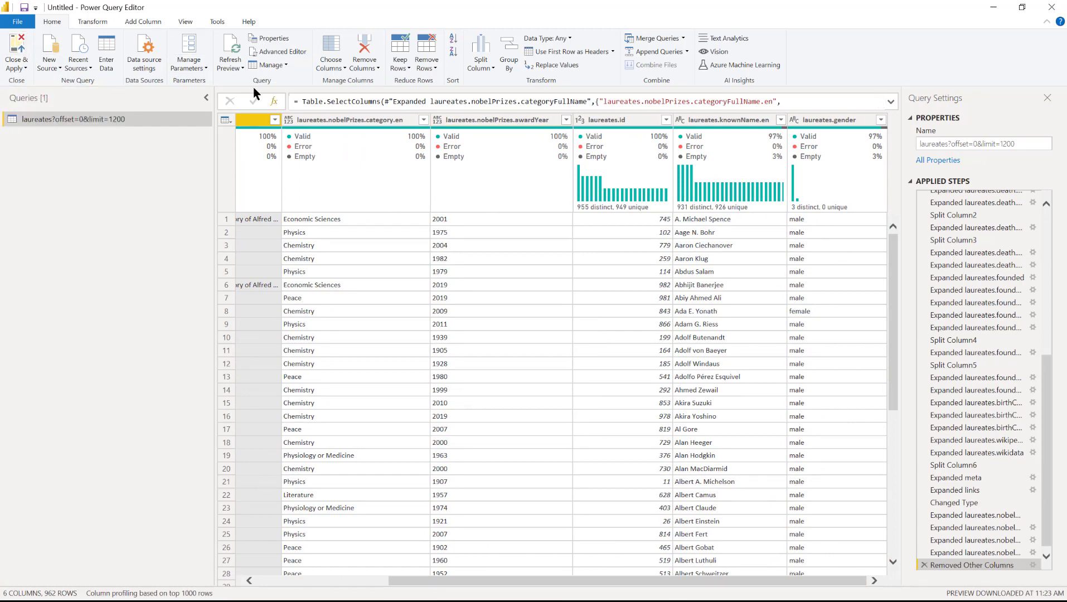
drag(441, 580, 234, 584)
double_click(375, 121)
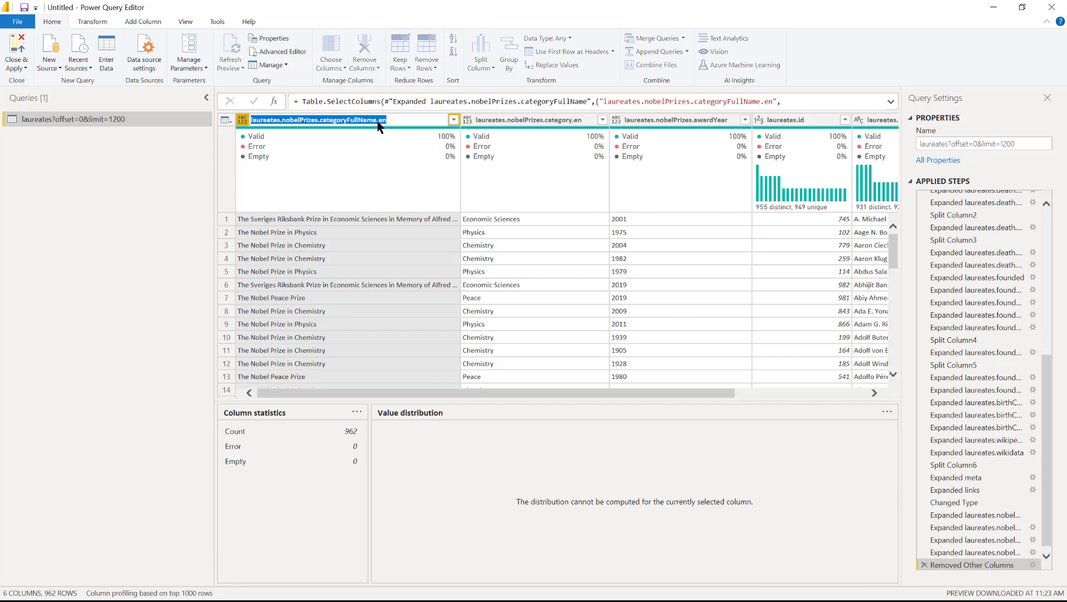
text(Full Category)
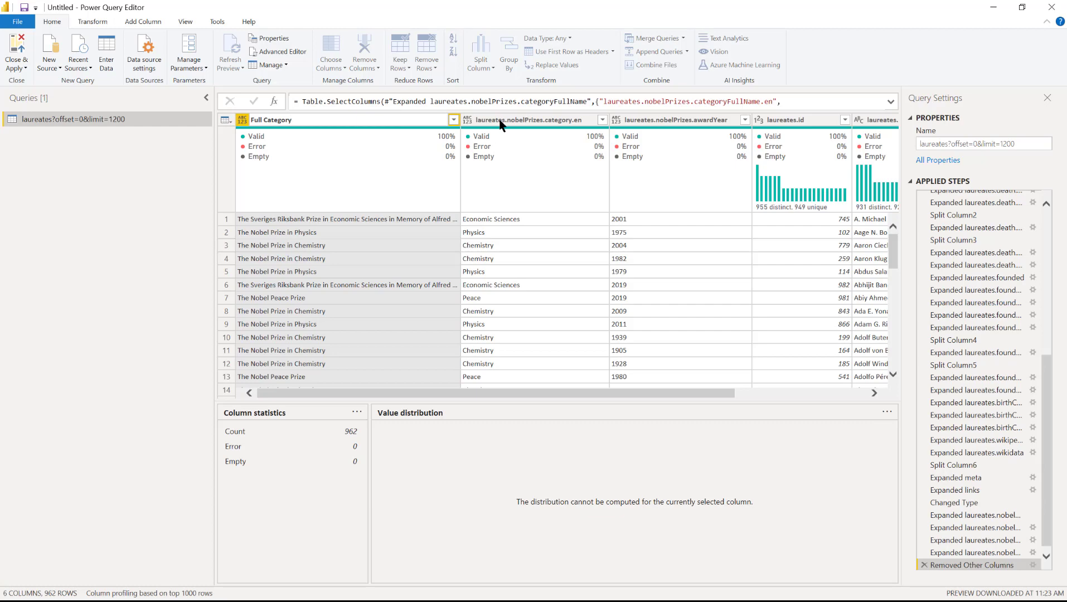
key(Return)
double_click(500, 121)
text(Category)
key(Return)
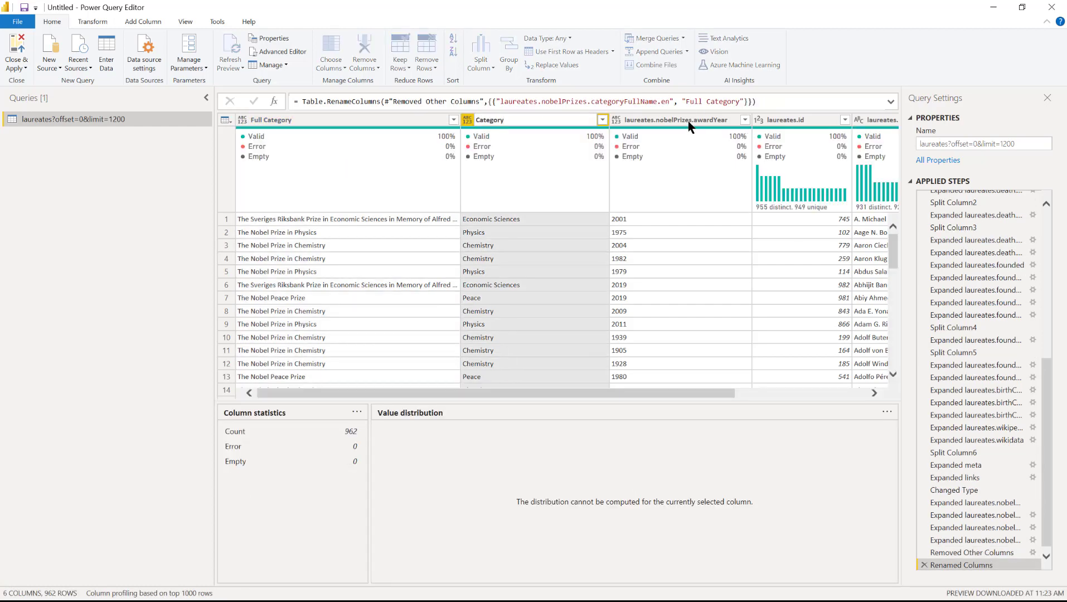
click(670, 121)
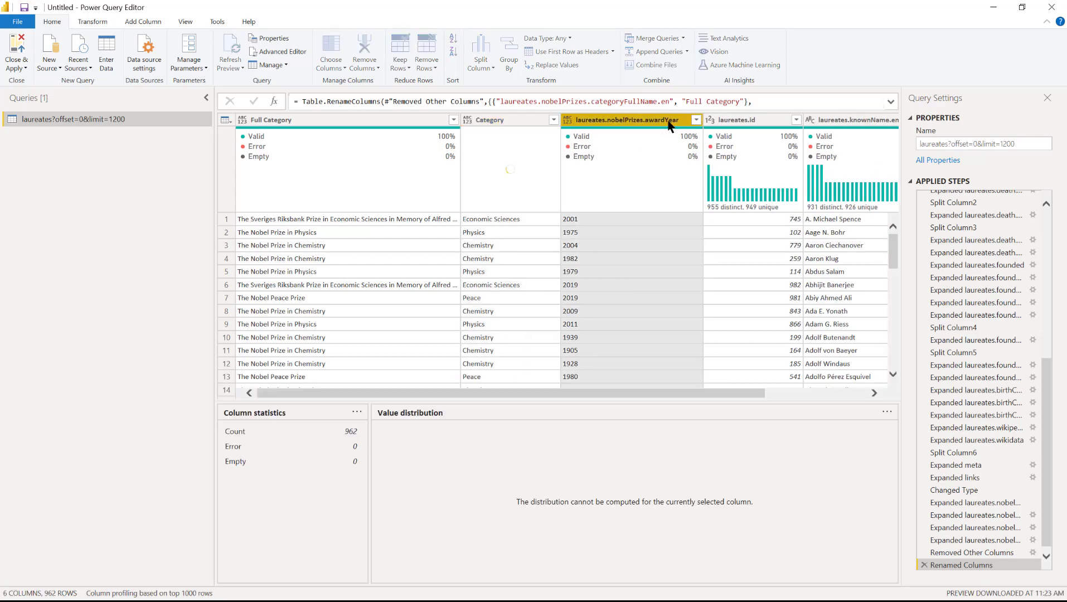
double_click(670, 123)
text(Aw)
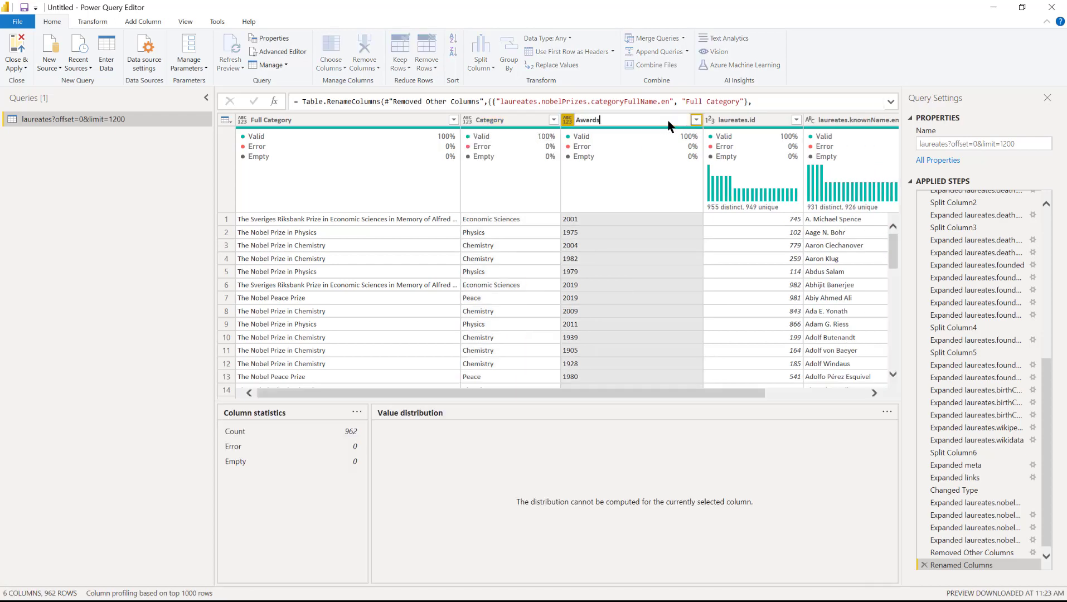
text(ard Year)
key(Return)
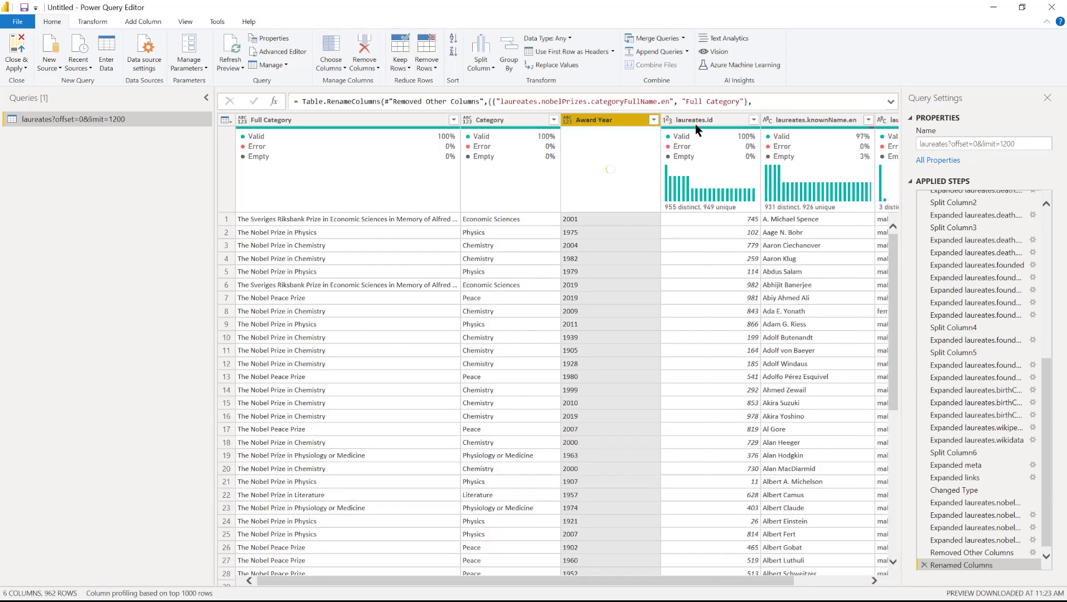
Step: Rename laureates.id to Laureate ID and knownName.en to Laureate Name
click(696, 126)
double_click(695, 123)
text(Laureate)
key(Return)
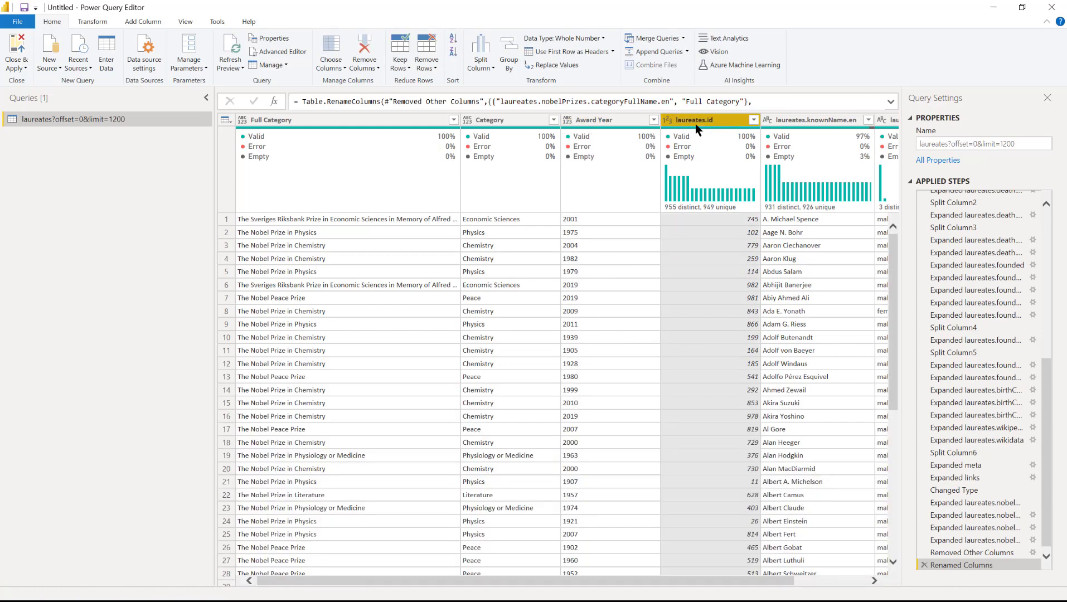
click(806, 122)
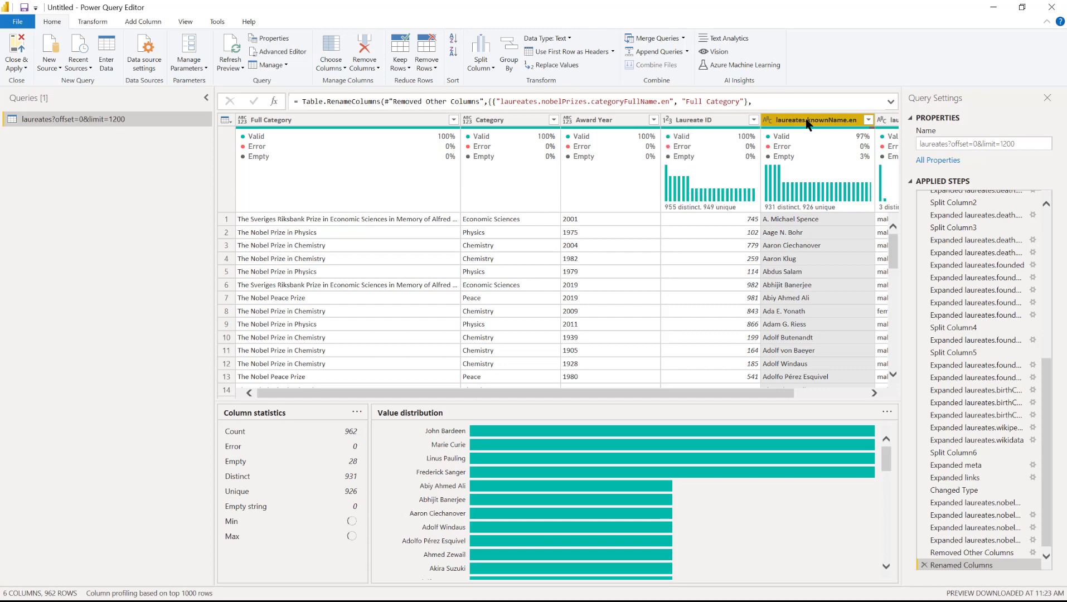
double_click(807, 122)
text(Laureate)
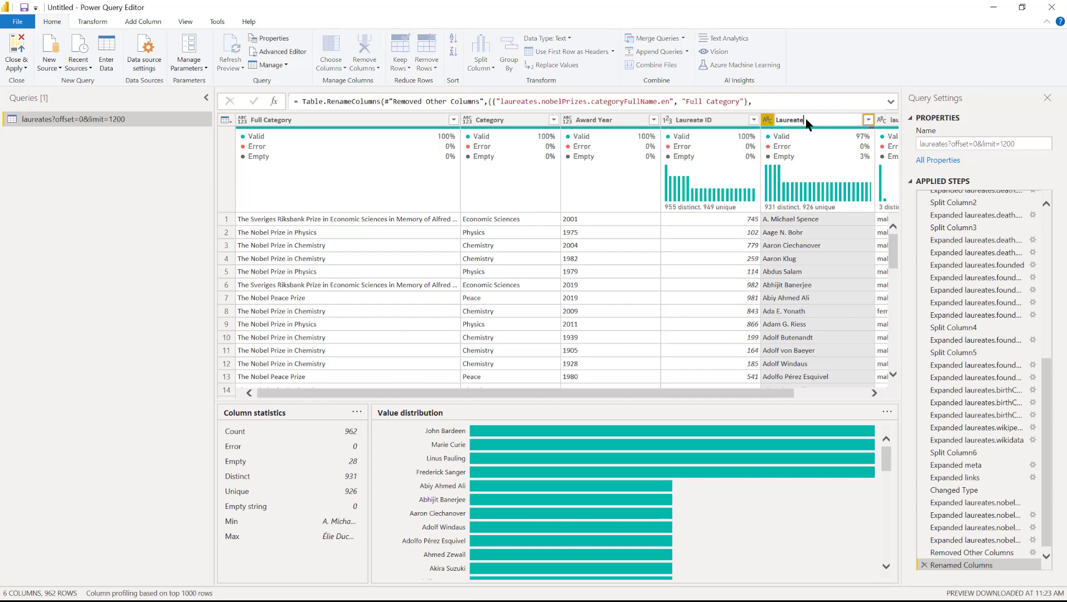
text( Name)
key(Return)
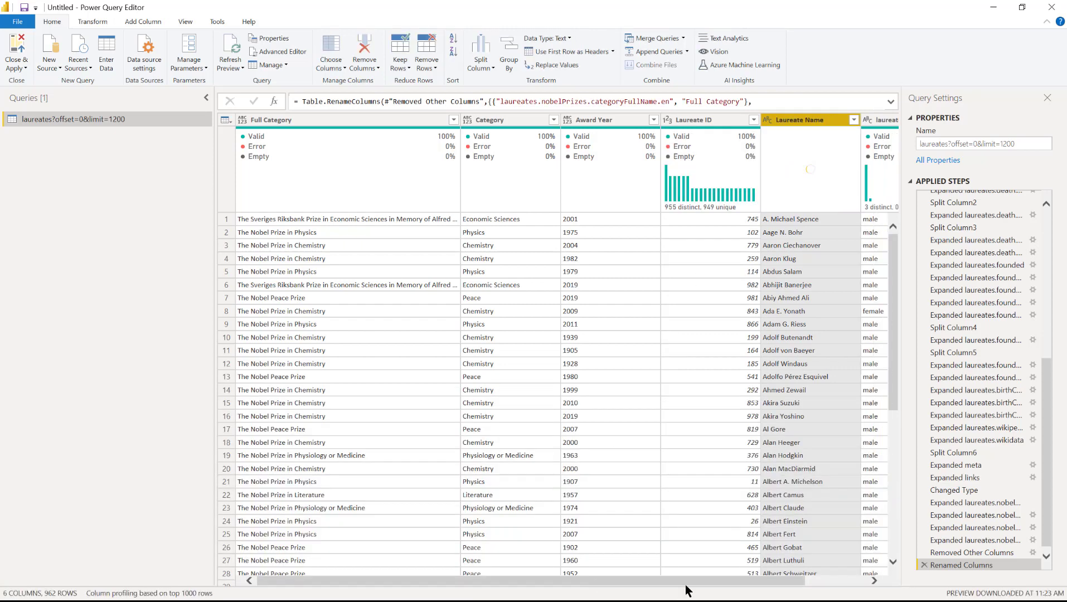
Step: Rename the gender column to Laureate Gender and name the query Laureates
drag(689, 584, 804, 590)
double_click(840, 122)
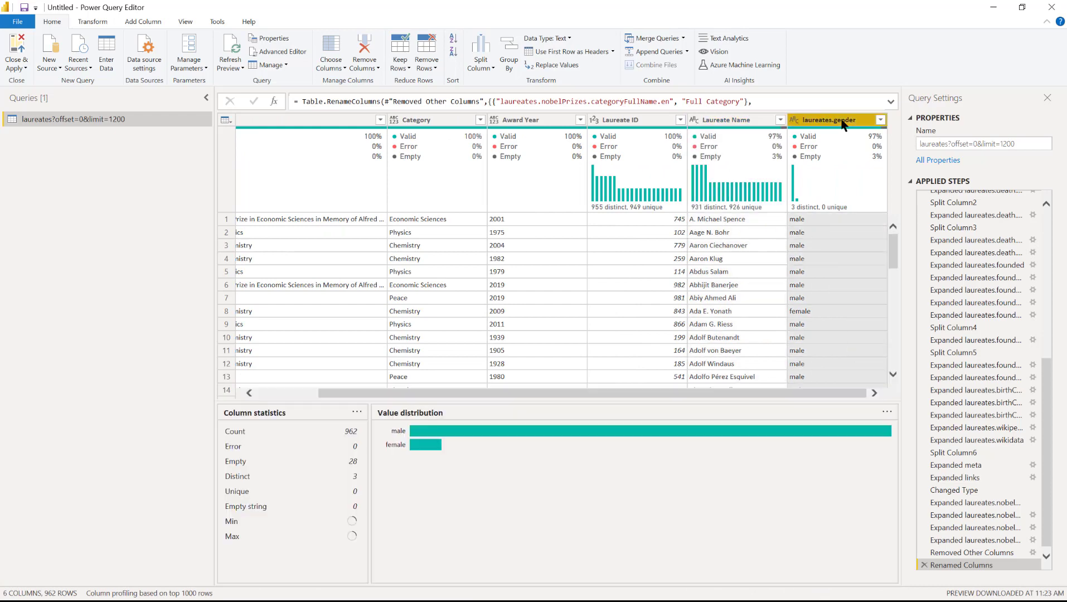
text(Lau)
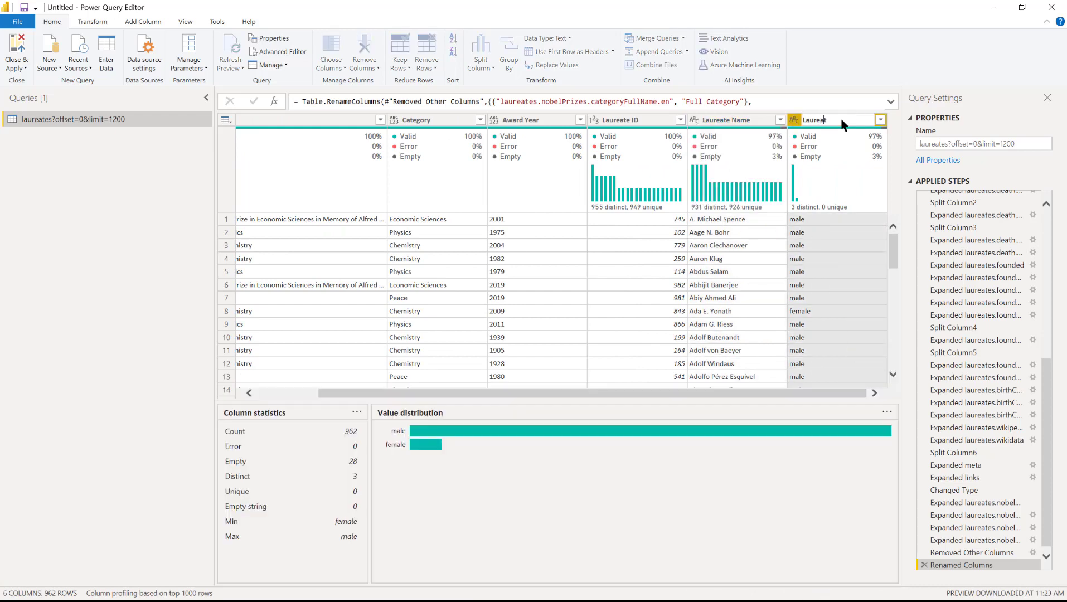
key(Return)
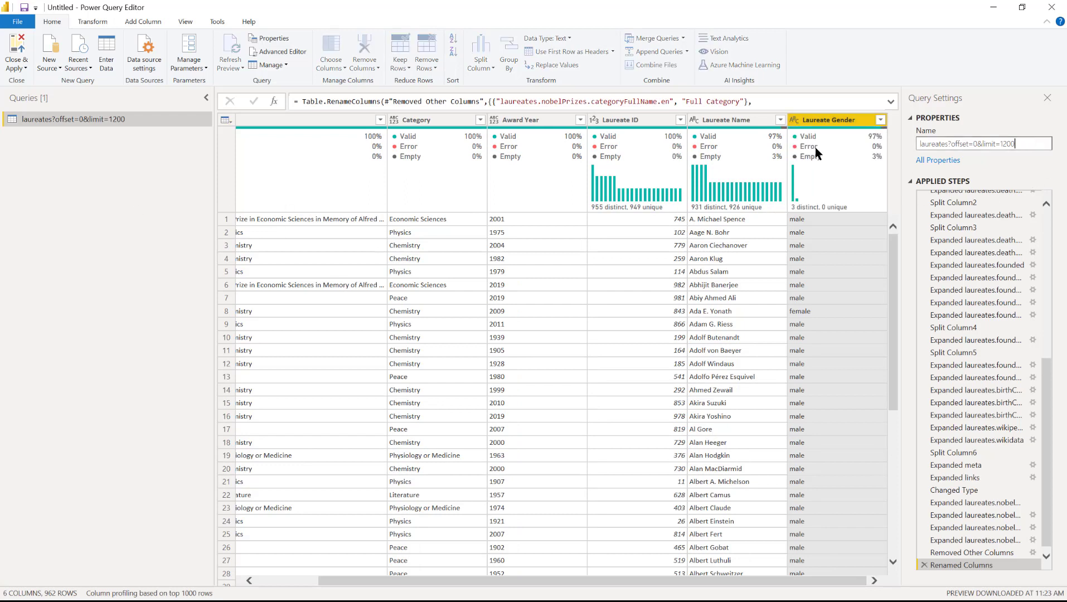
click(966, 144)
text(Laureates)
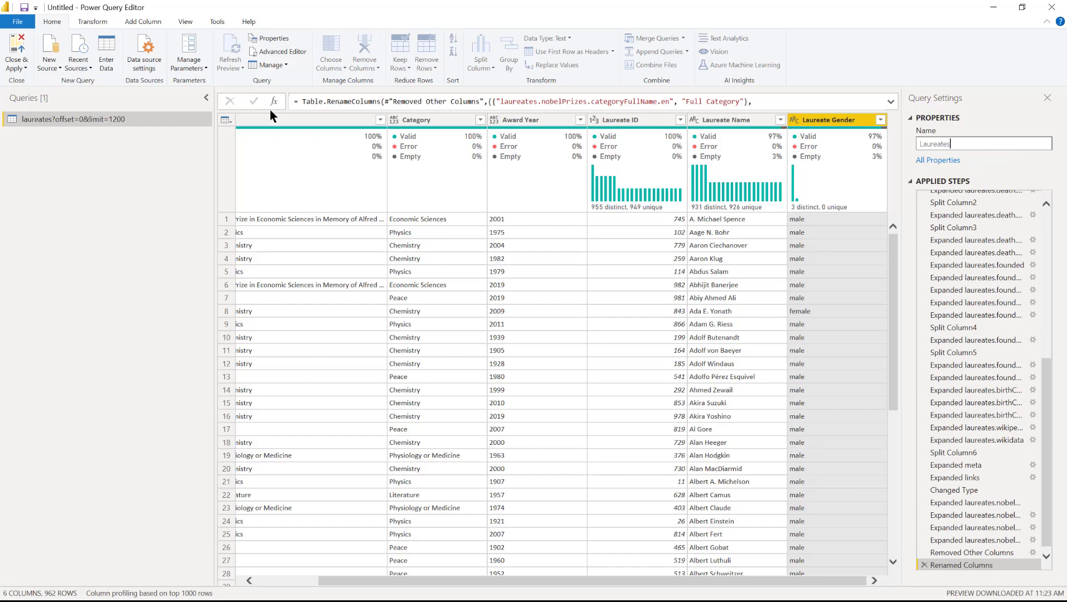
Step: Close & Apply the query, then import the Infographic Designer visual from Get more visuals
click(23, 49)
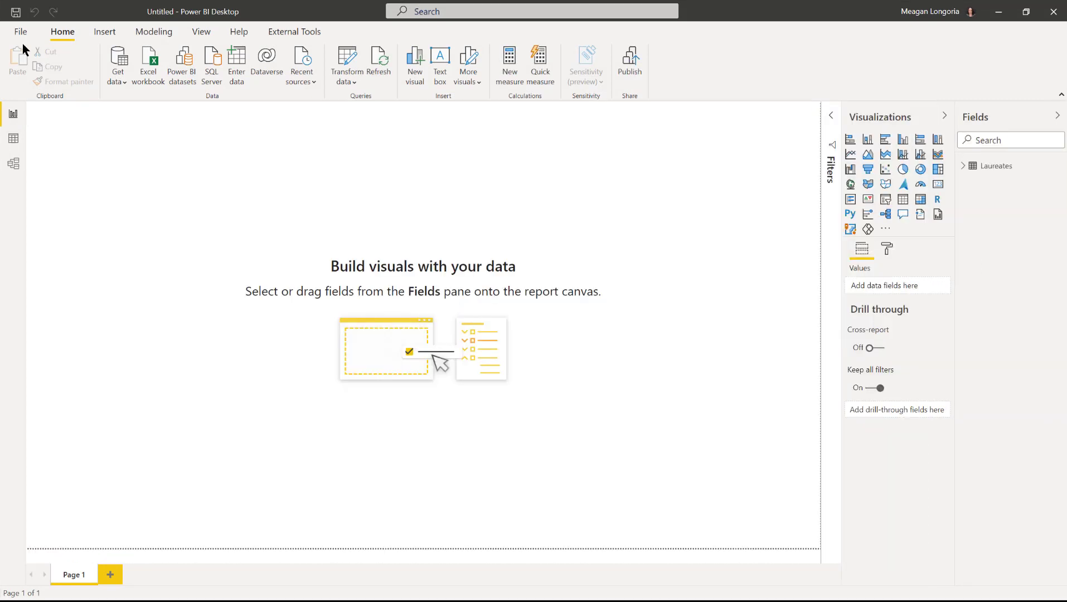
click(887, 231)
click(898, 238)
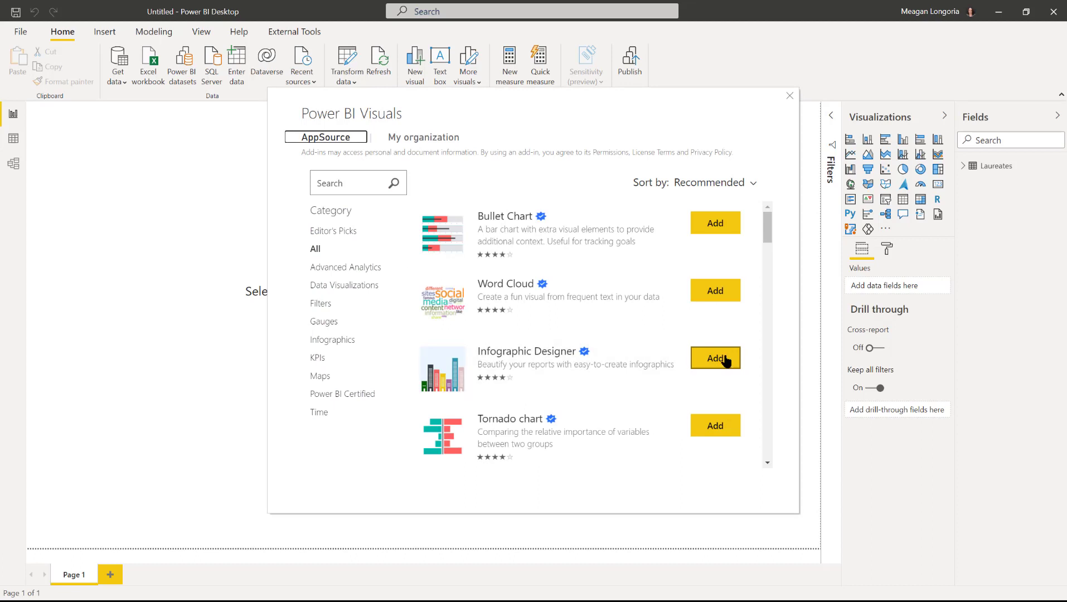
click(515, 362)
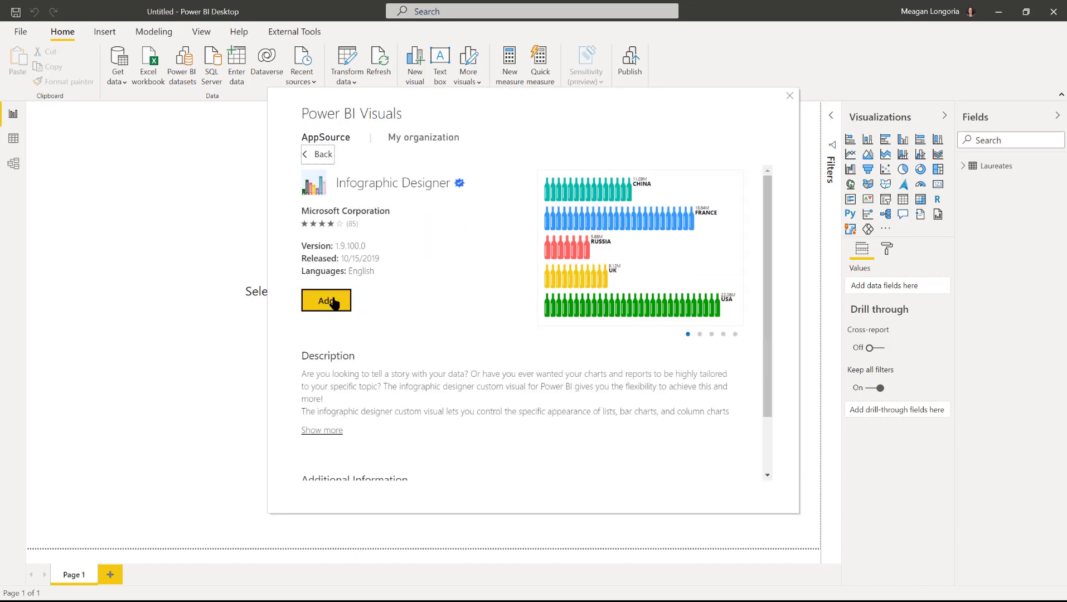
click(334, 302)
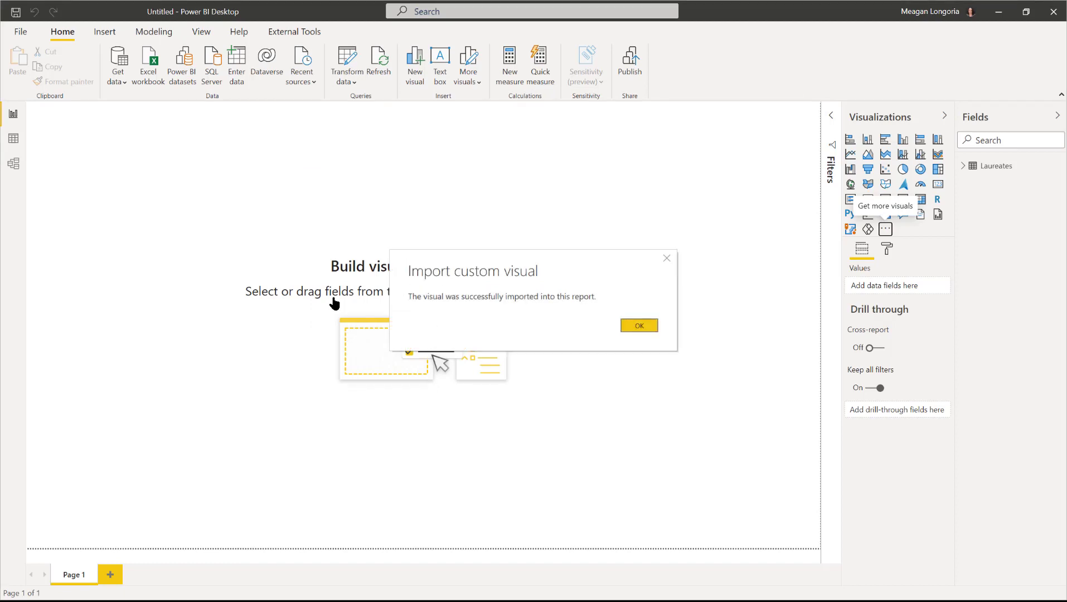
click(638, 326)
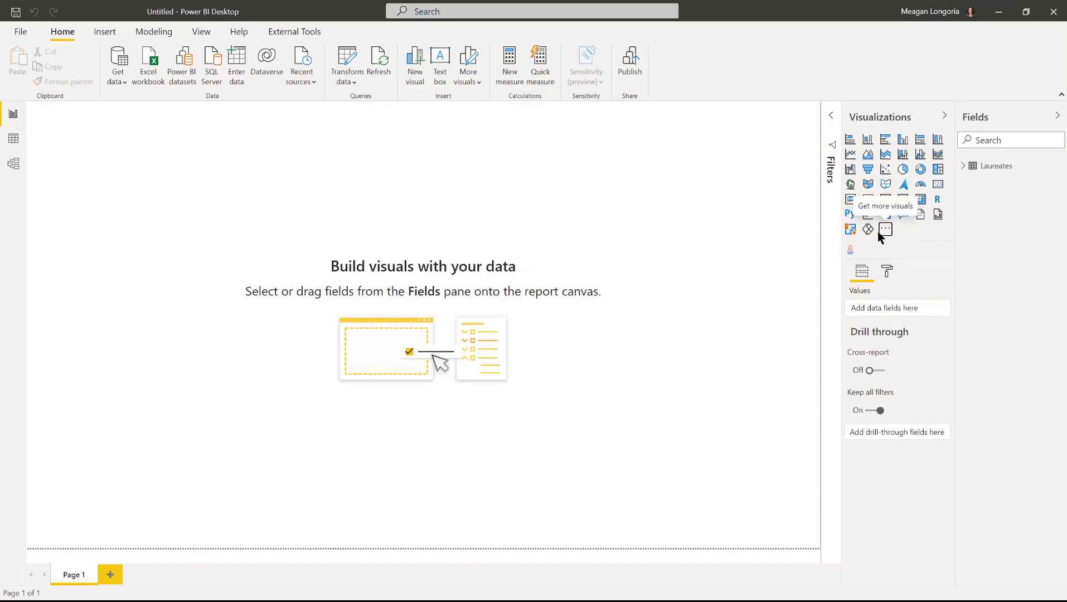
Step: Place an enlarged Infographic Designer visual with Laureates Category in its Category well
click(850, 251)
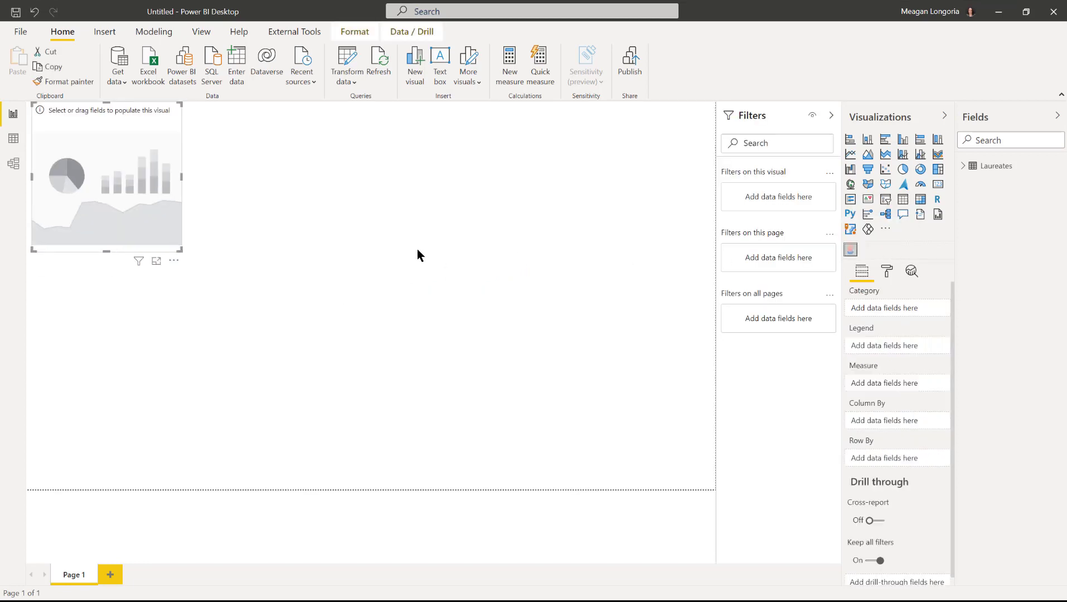
drag(206, 301, 328, 404)
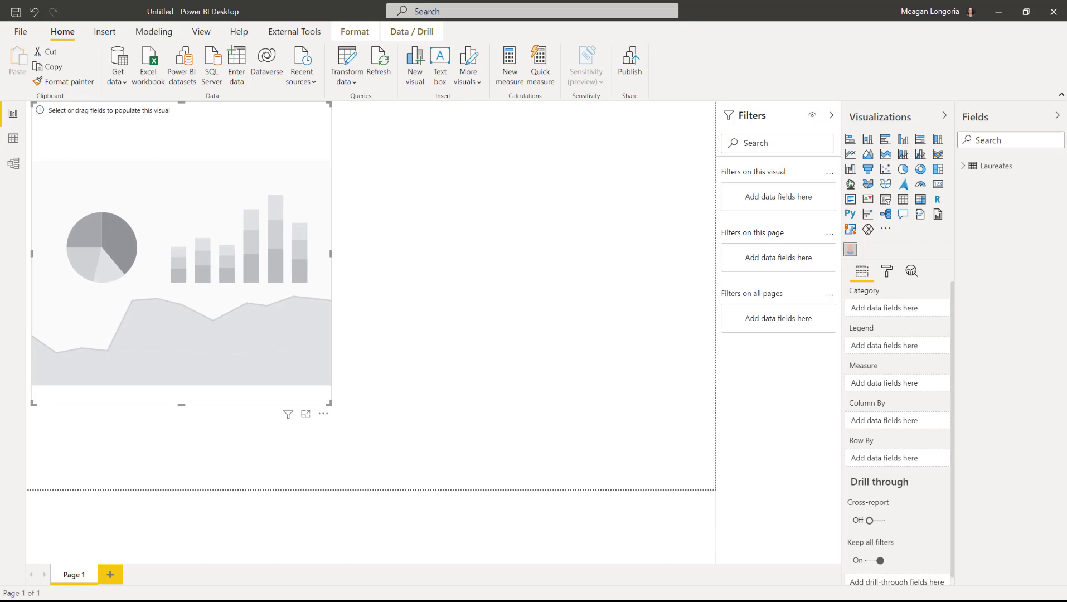
click(963, 166)
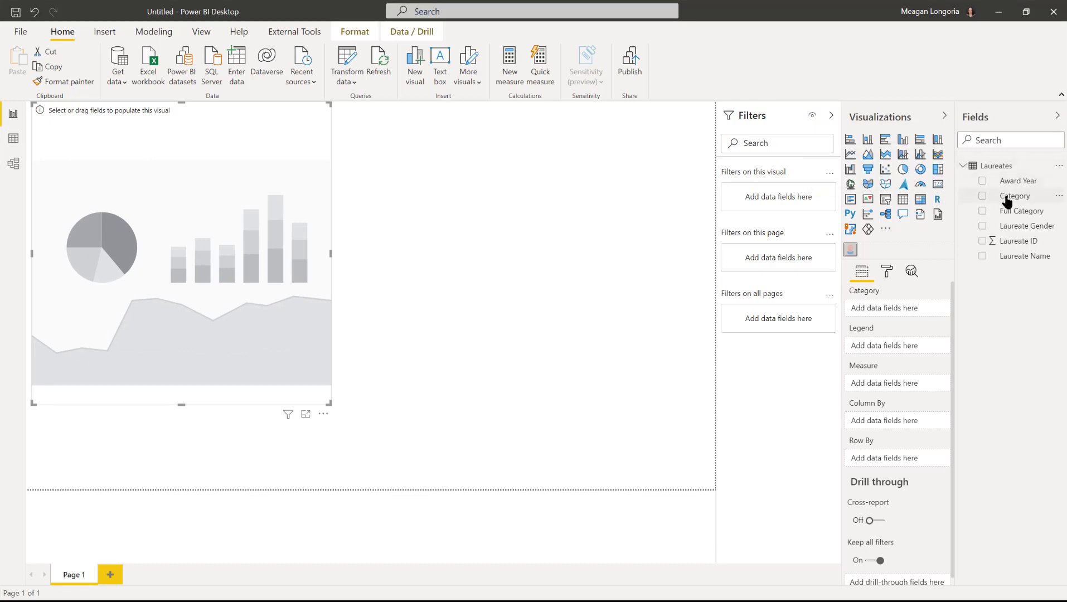
drag(979, 196, 889, 317)
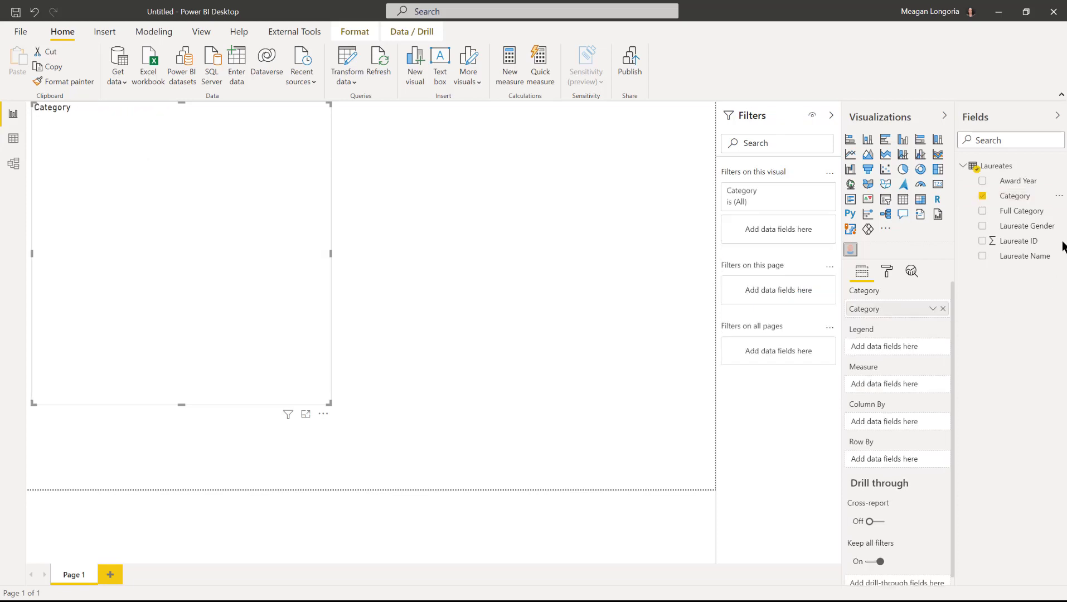
Step: Create the measure Laureates = DISTINCTCOUNT(Laureates[Laureate ID]) in the Laureates table
right_click(992, 168)
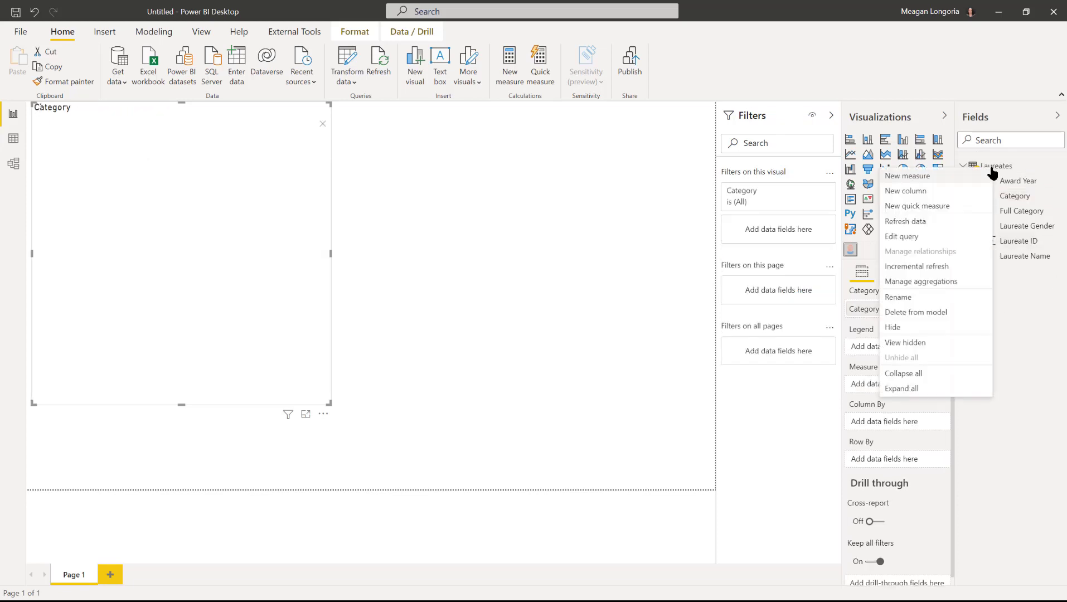
click(956, 177)
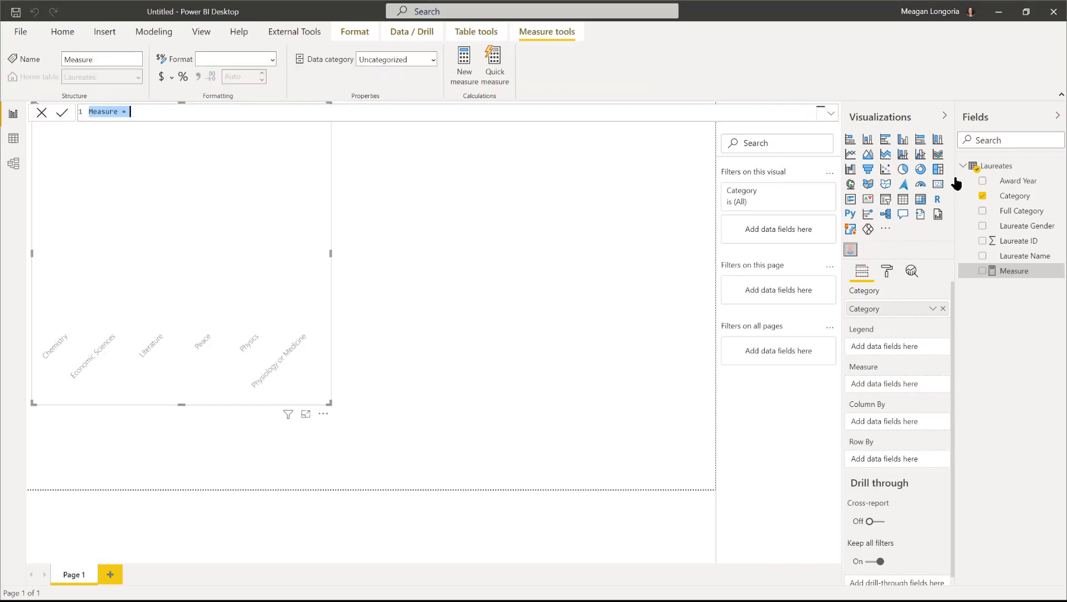
text(Laureates = )
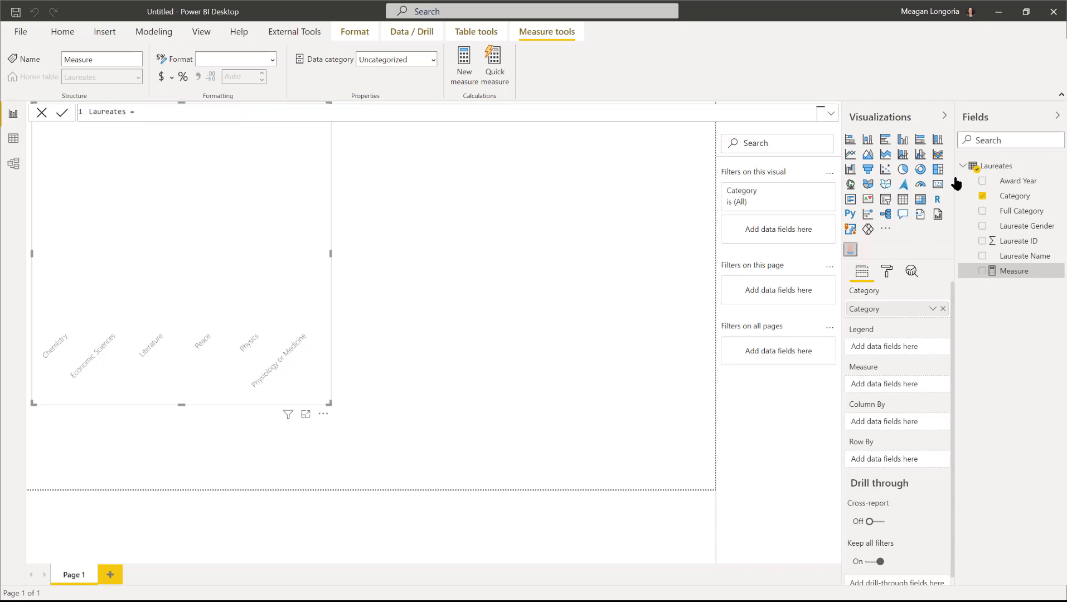
text(dist)
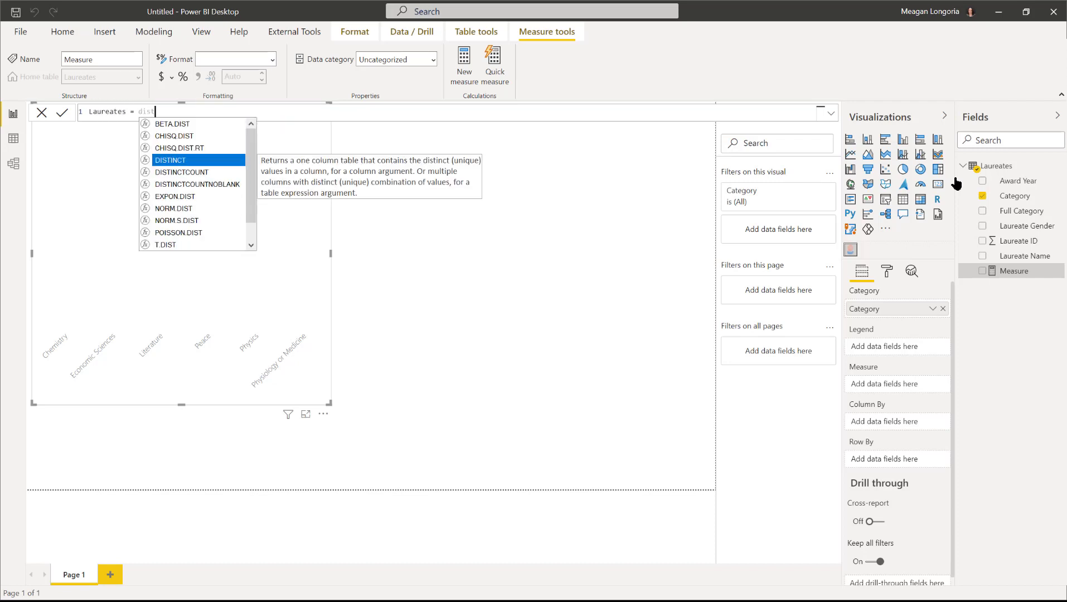
key(Down)
key(Tab)
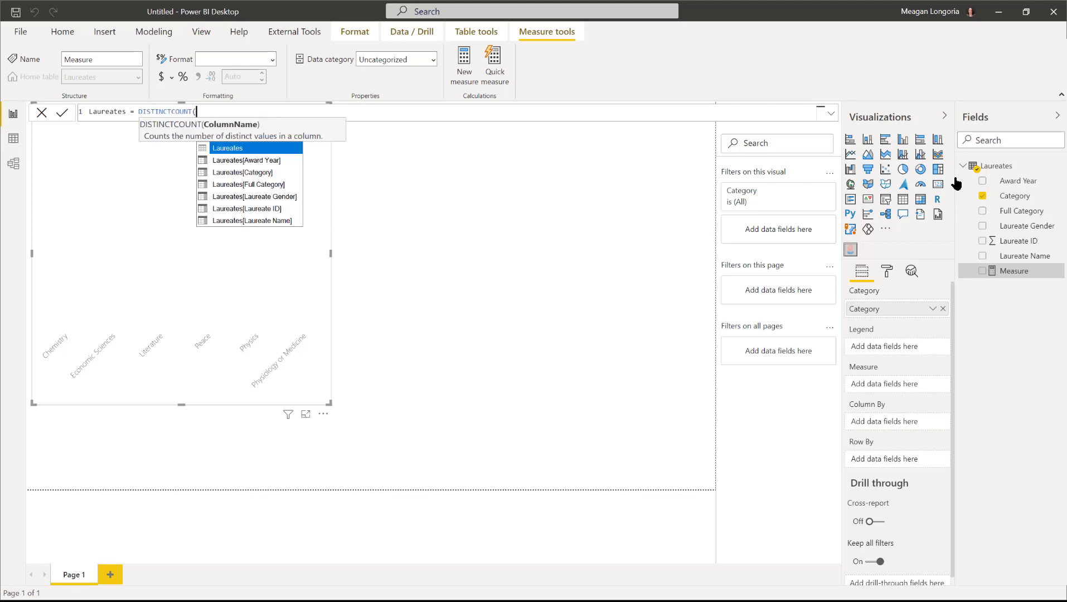
key(Down)
key(Down)
key(Down)
key(Down)
key(Down)
key(Tab)
text())
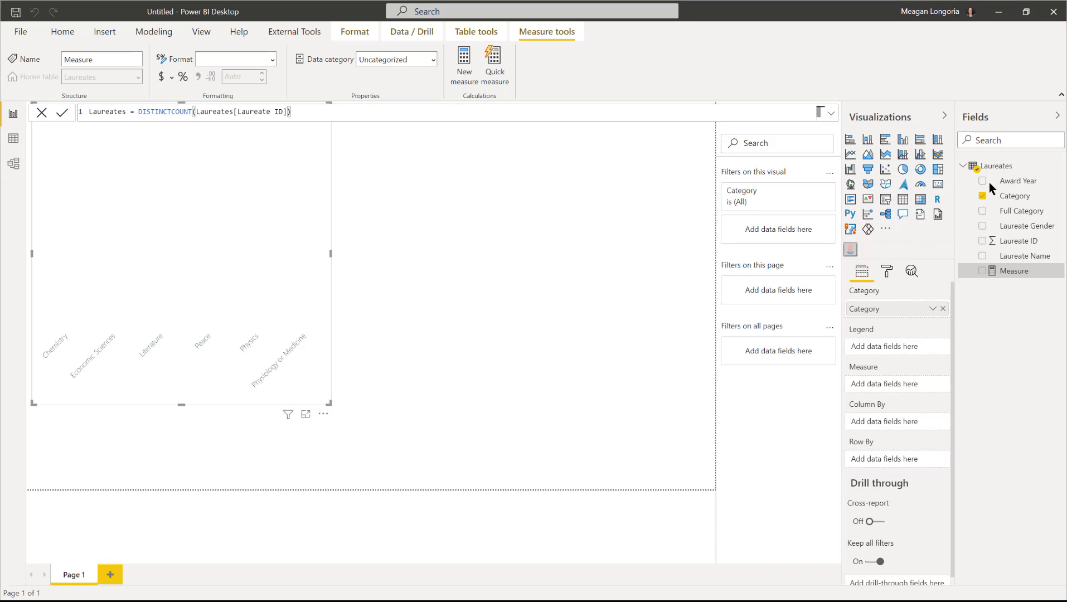
key(Return)
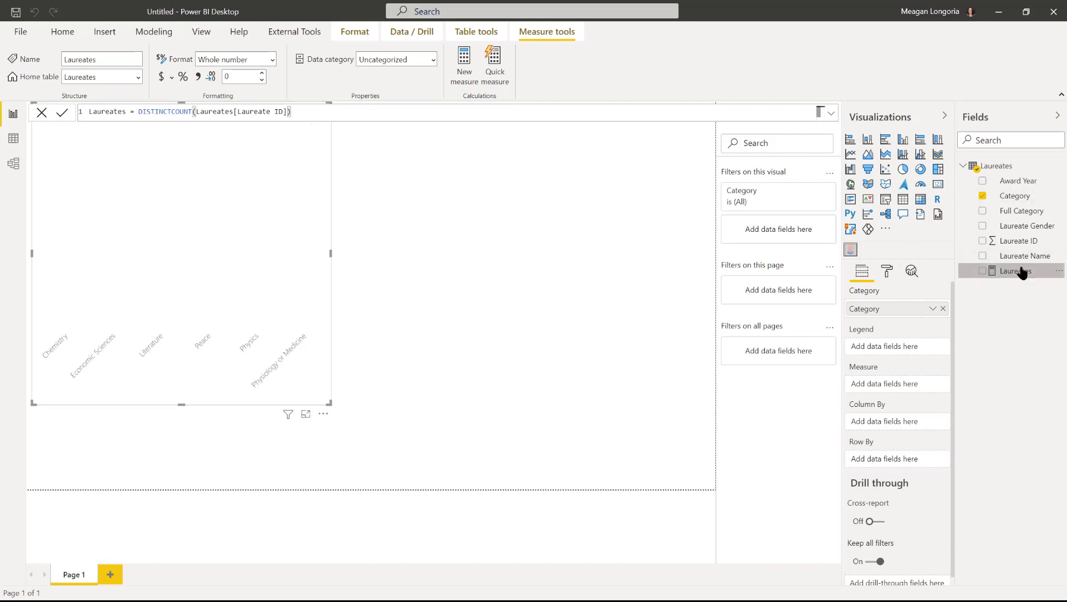
right_click(981, 167)
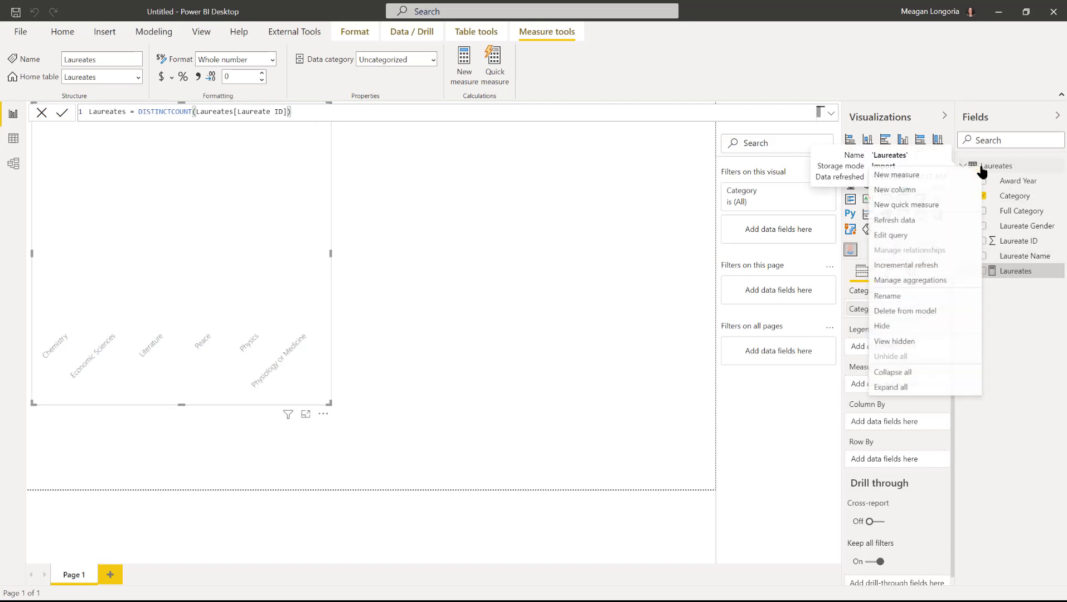
key(Escape)
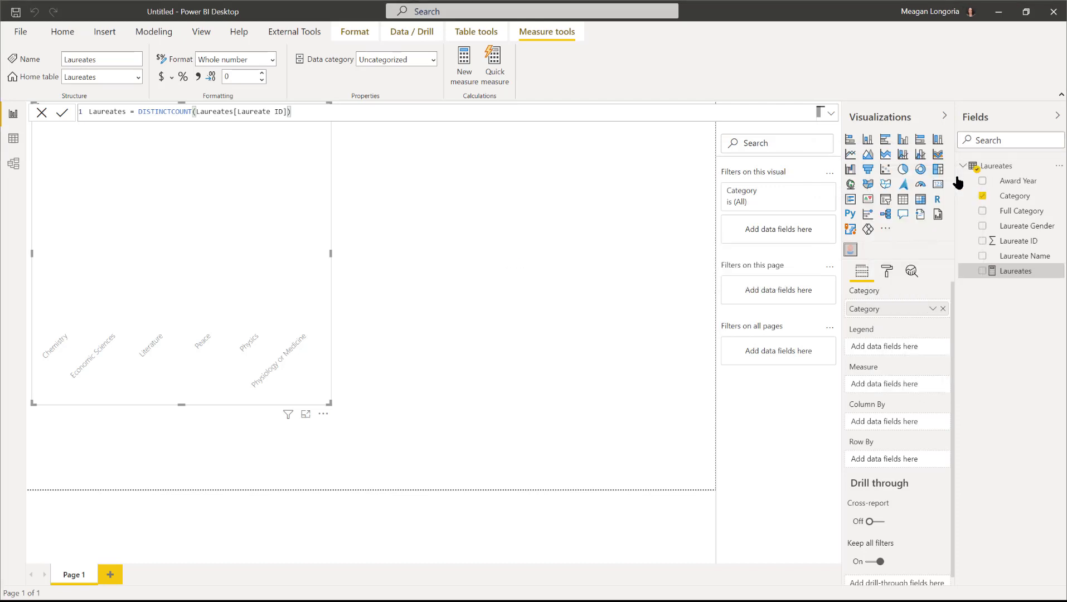
Step: Create Women = CALCULATE([Laureates], 'Laureates'[Laureate Gender] = "female")
text(Women =)
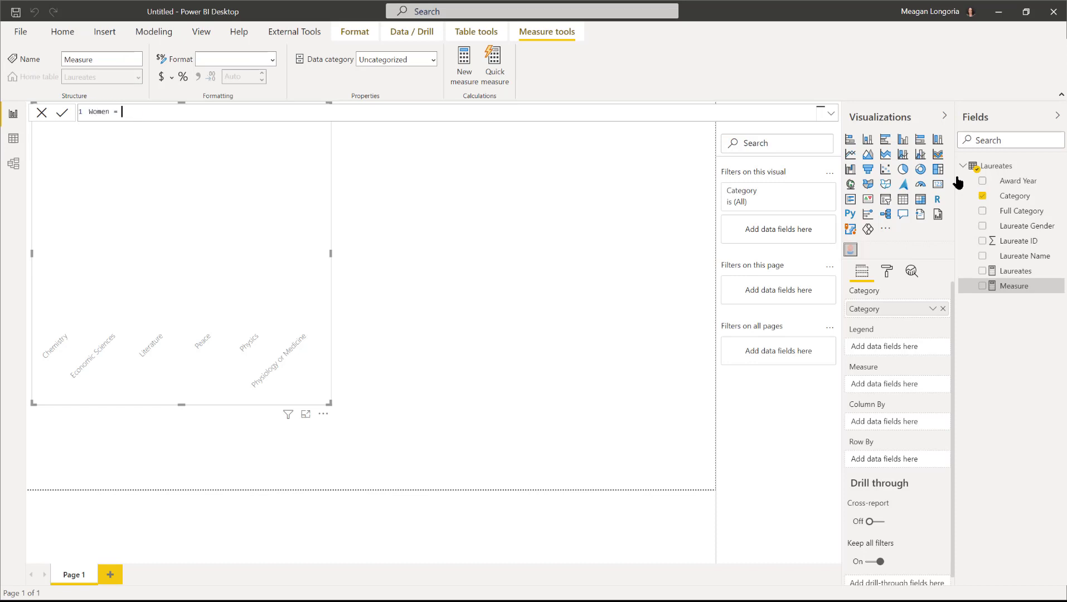
text( CALCULATE()
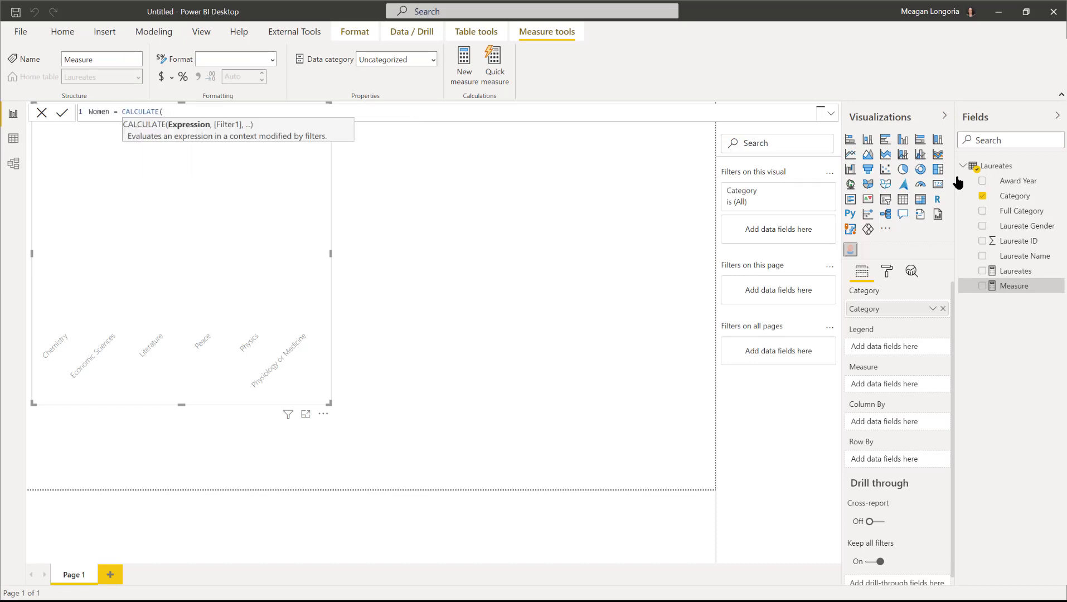
text([Laureates],)
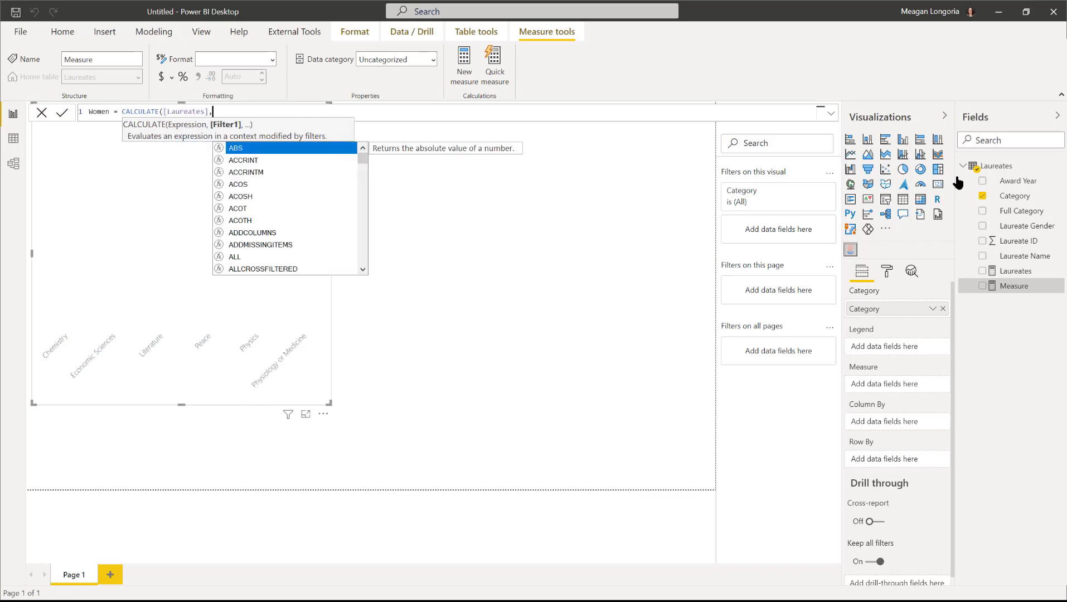
text(')
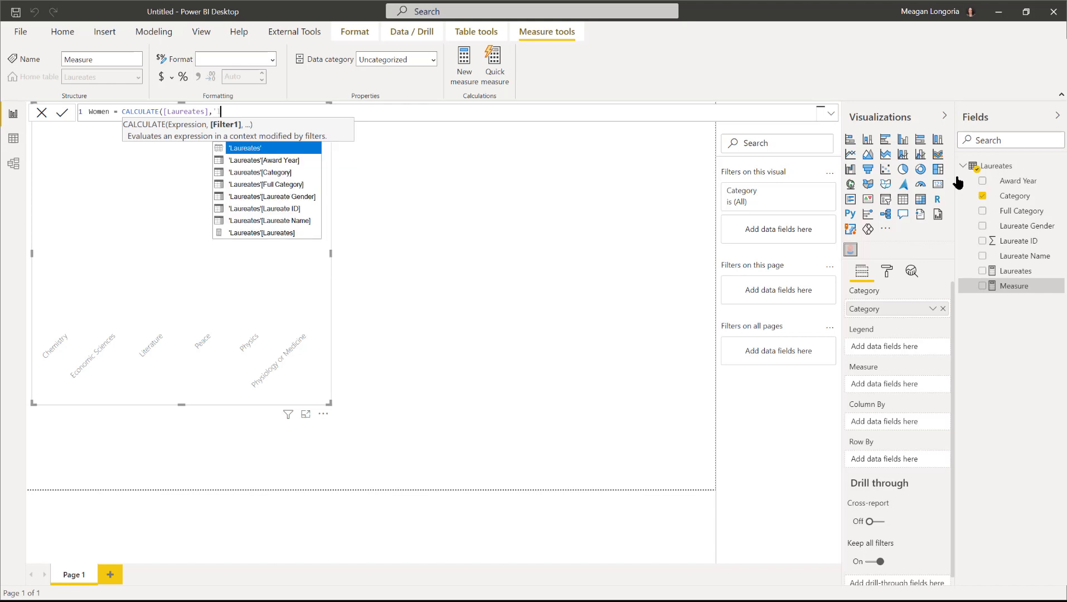
key(Down)
key(Down)
key(Down)
key(Down)
key(Tab)
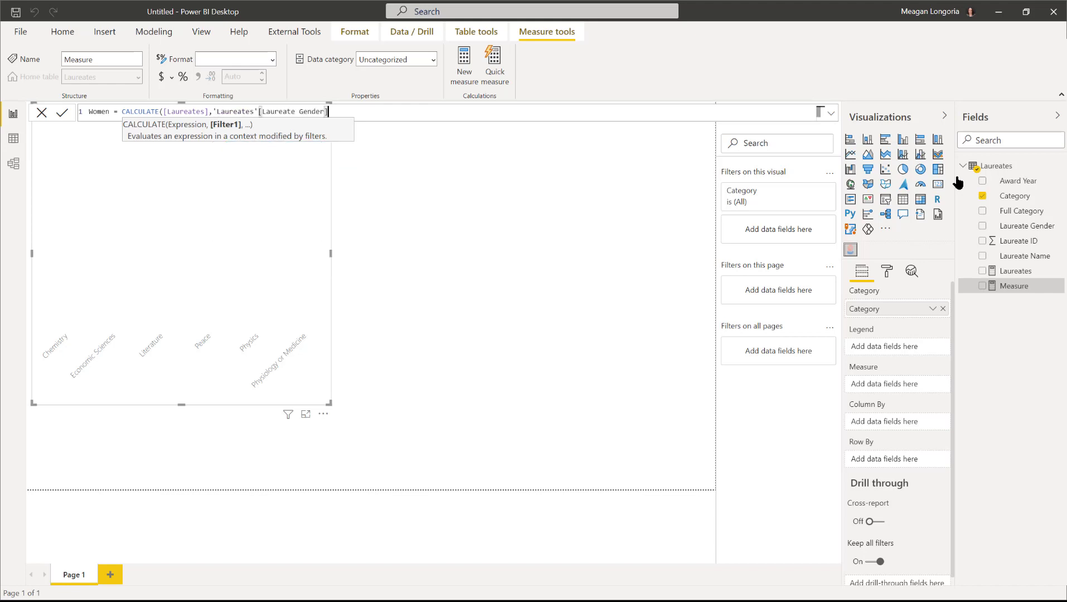
text(= "female"))
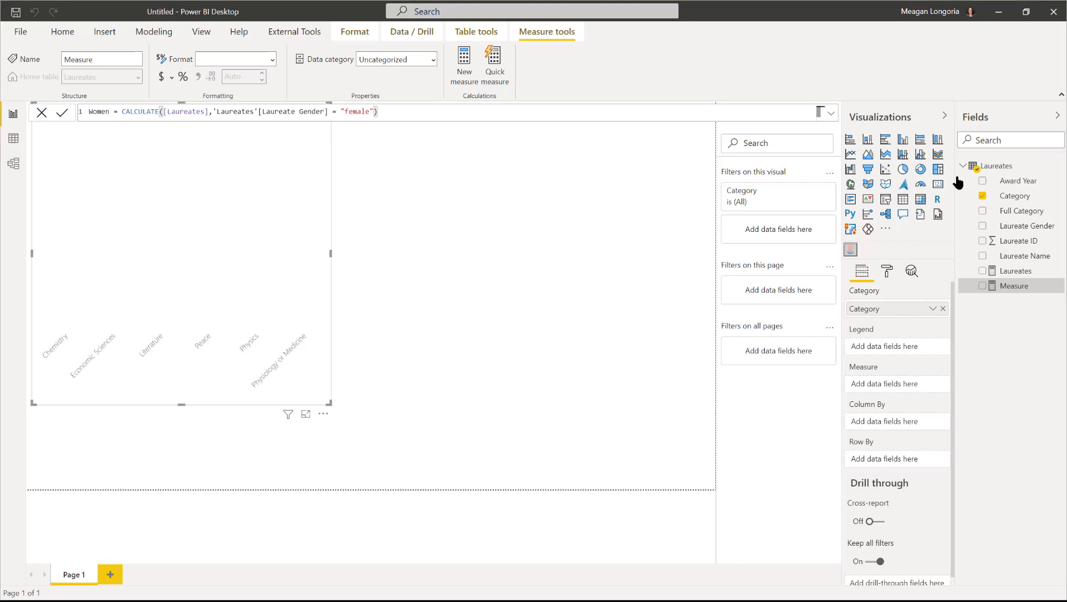
click(1001, 168)
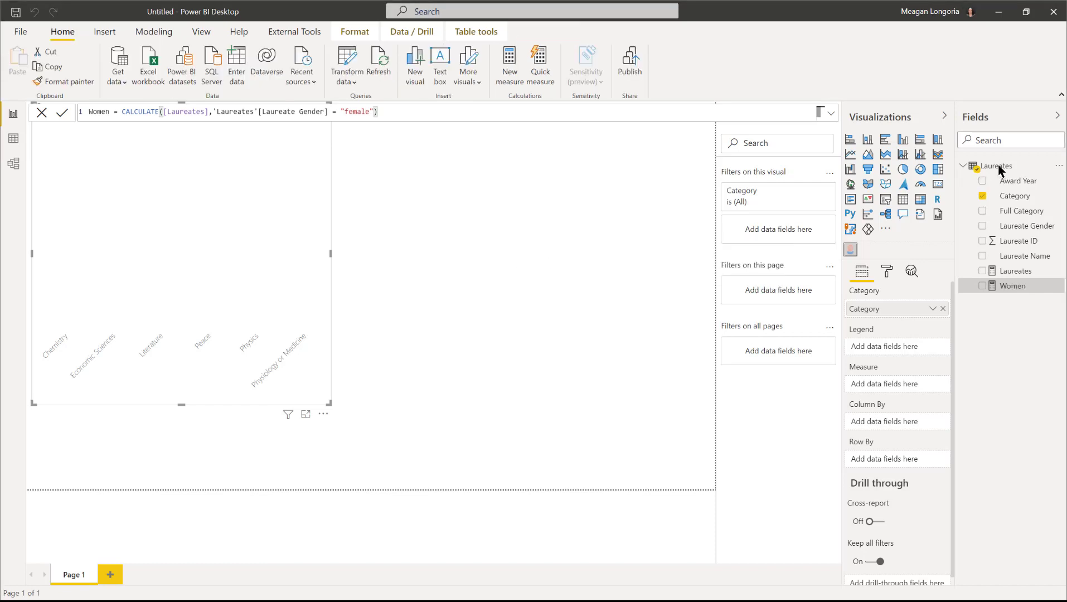
Step: Create a new measure Pct Women = DIVIDE([Women],[Laureates])
right_click(1000, 168)
click(959, 174)
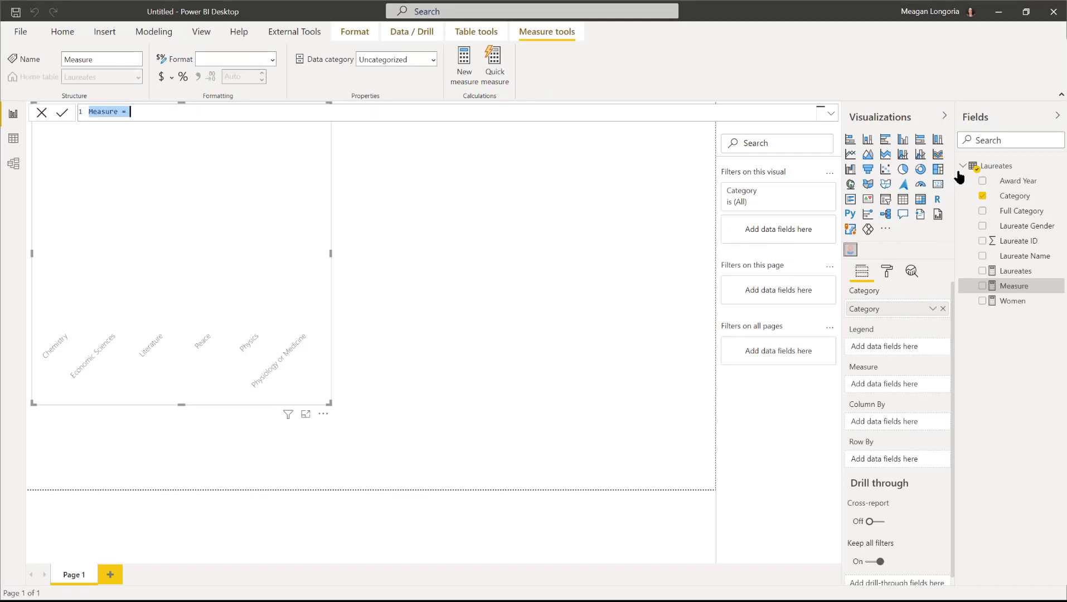
text(Pct Women = DIVIDE()
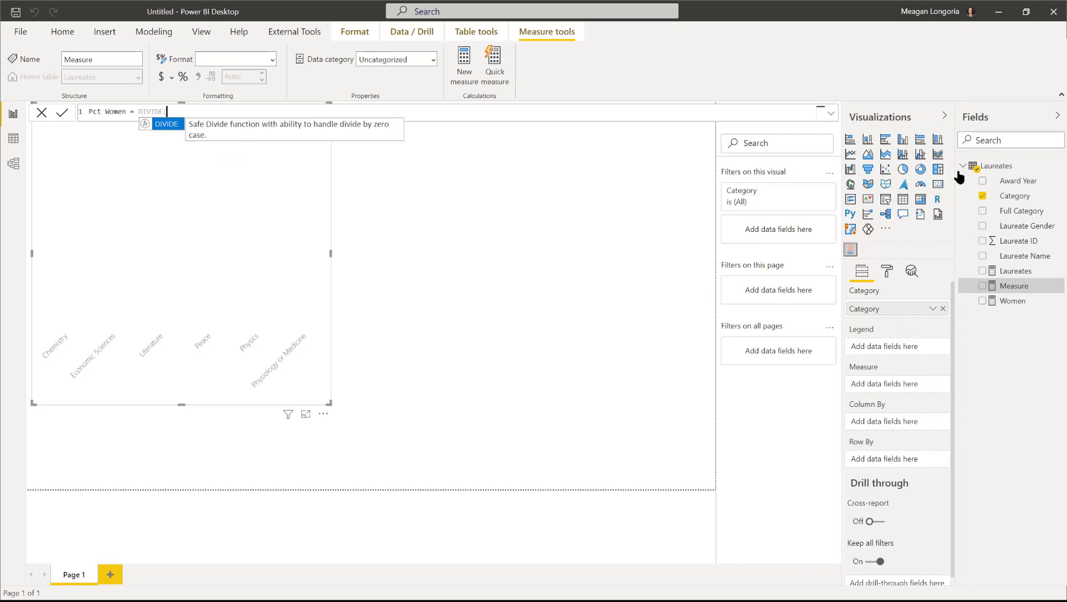
text([wom)
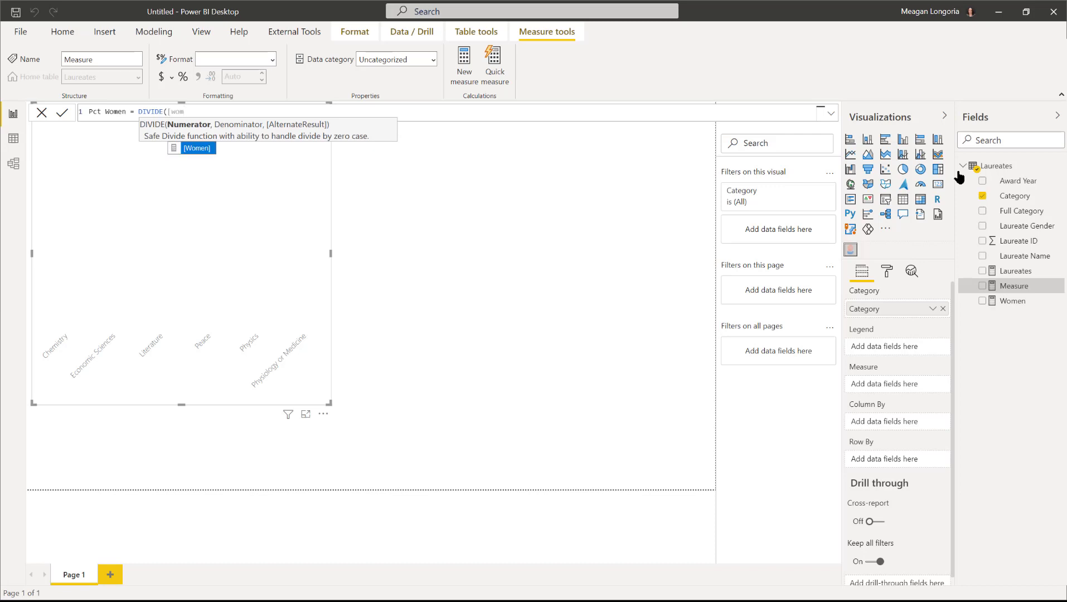
key(Tab)
text(,)
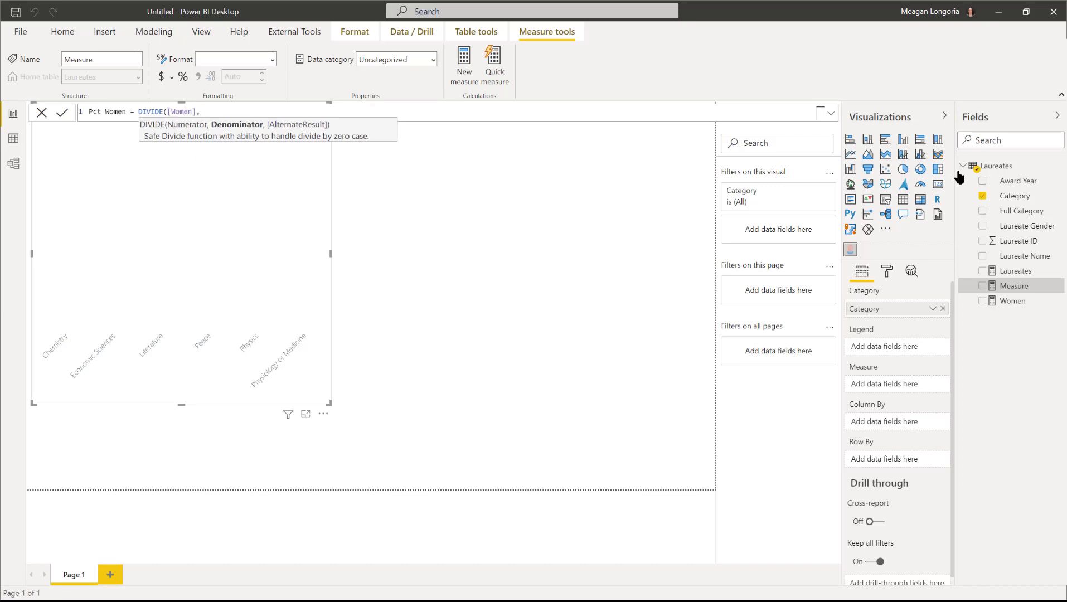
text([lau)
key(Tab)
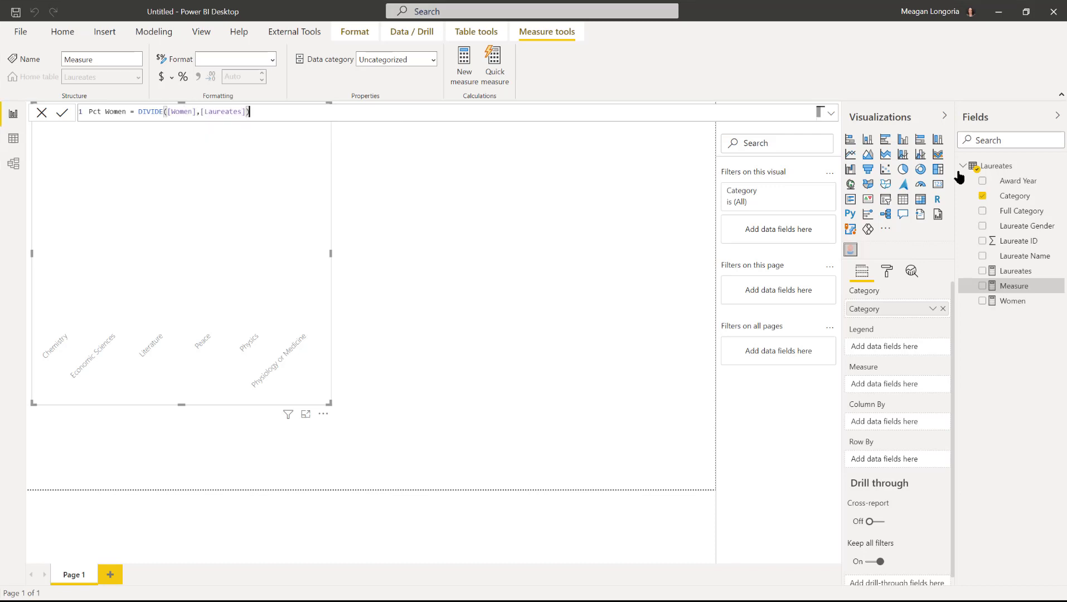
key(Return)
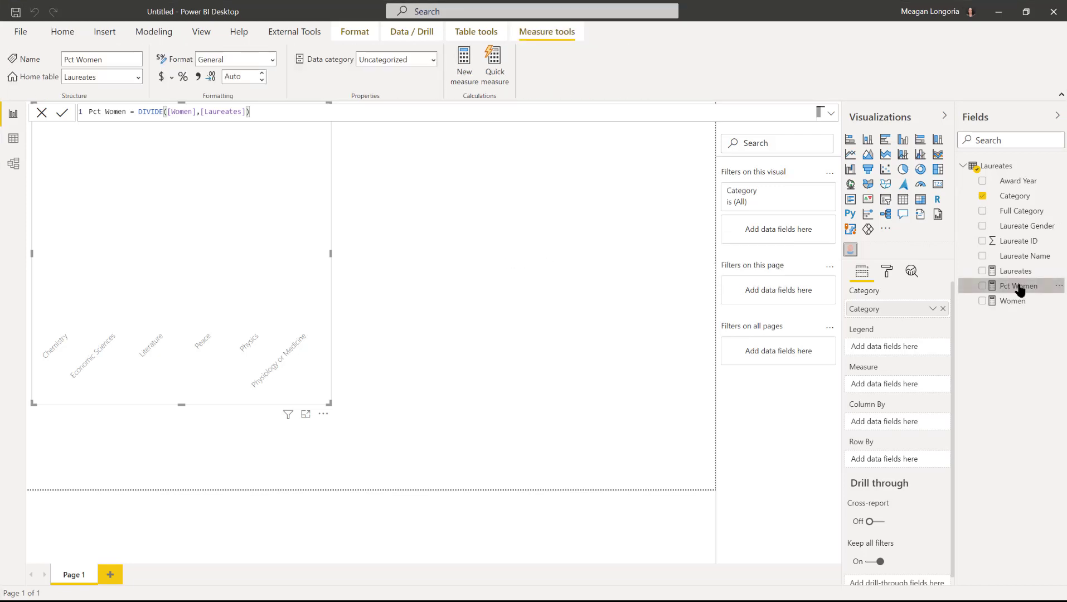
Step: Format Pct Women as percentage and add Laureates, Pct Women and Women to the visual's measures
click(184, 77)
click(1016, 271)
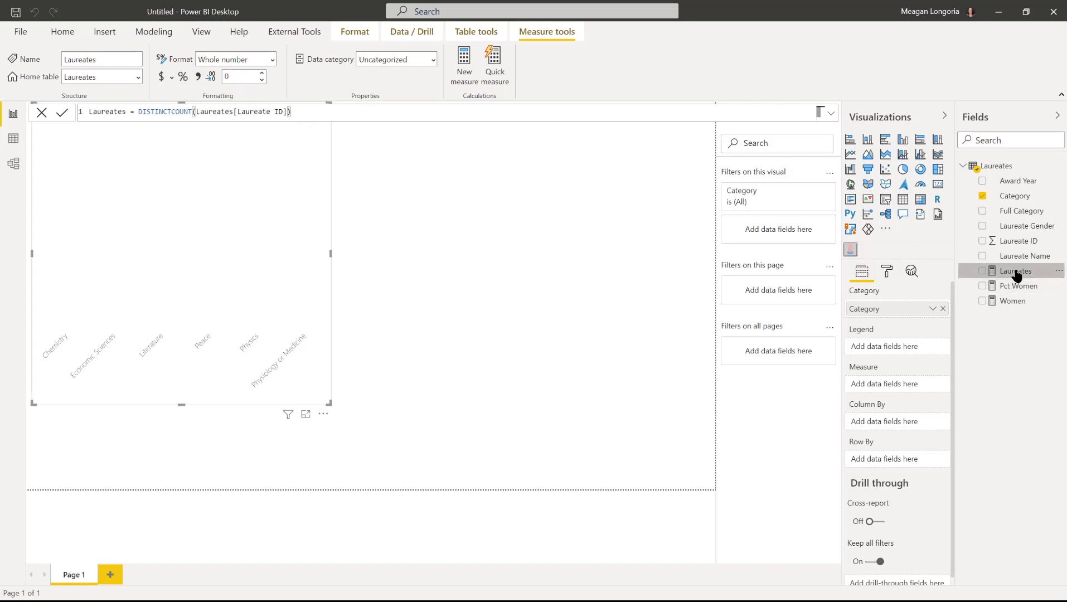
click(1012, 302)
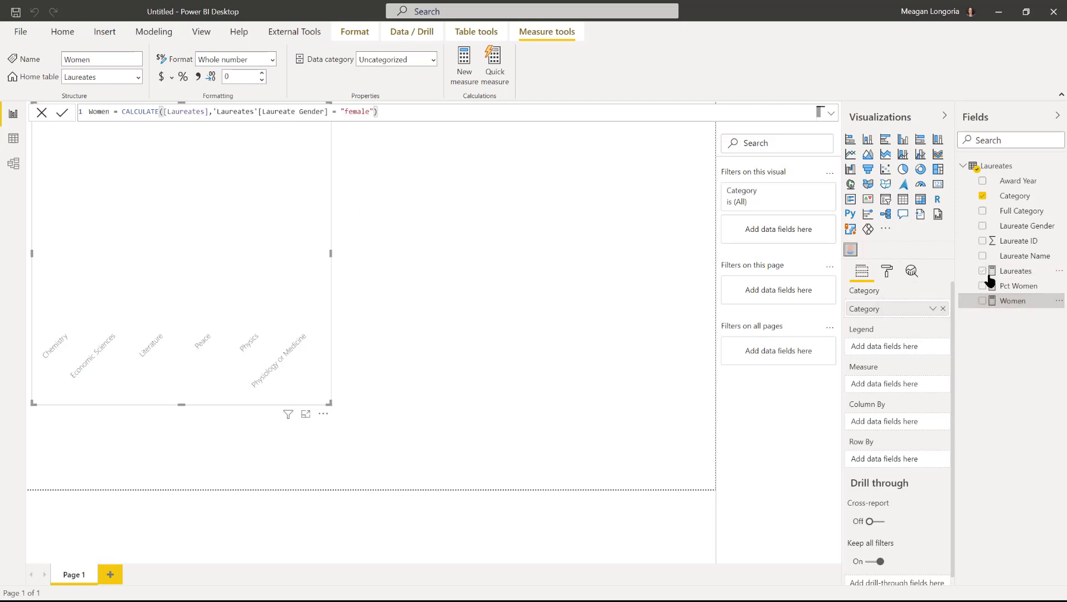
drag(1020, 272, 953, 332)
drag(901, 392, 901, 392)
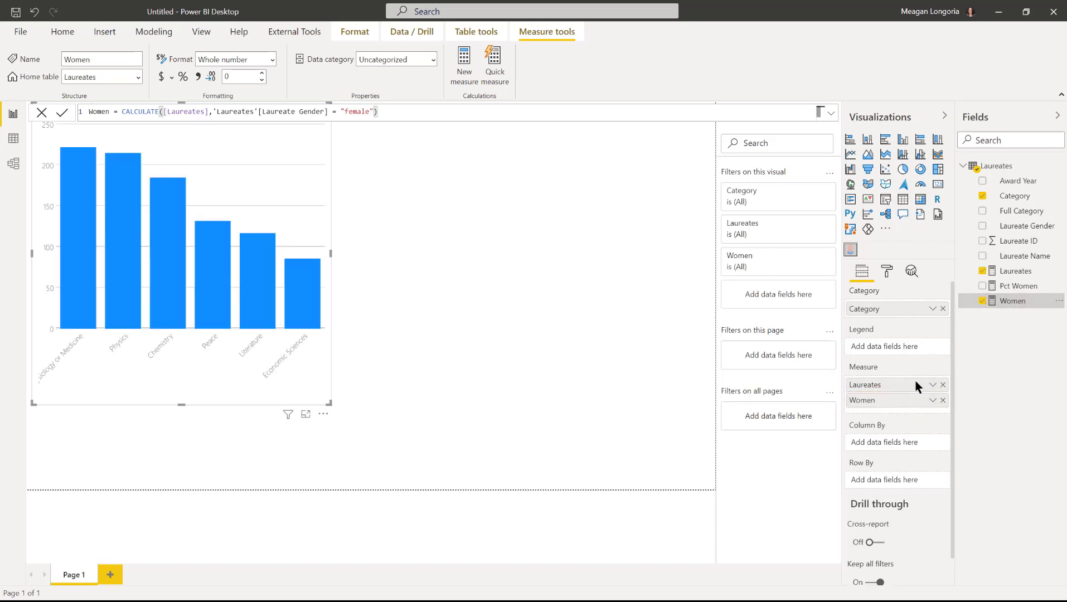
drag(990, 285, 883, 408)
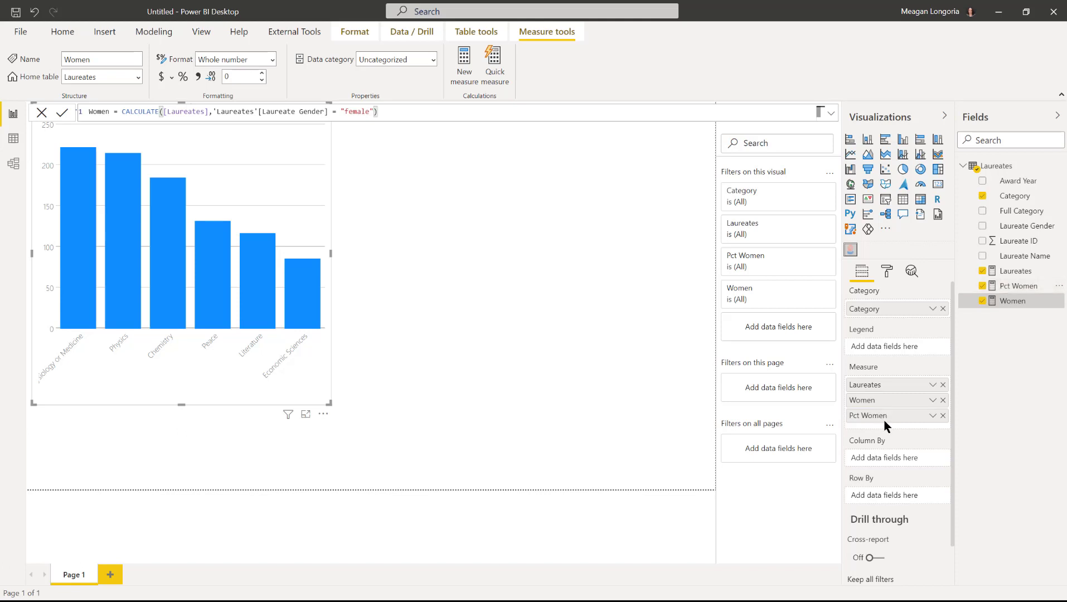
drag(888, 420, 888, 400)
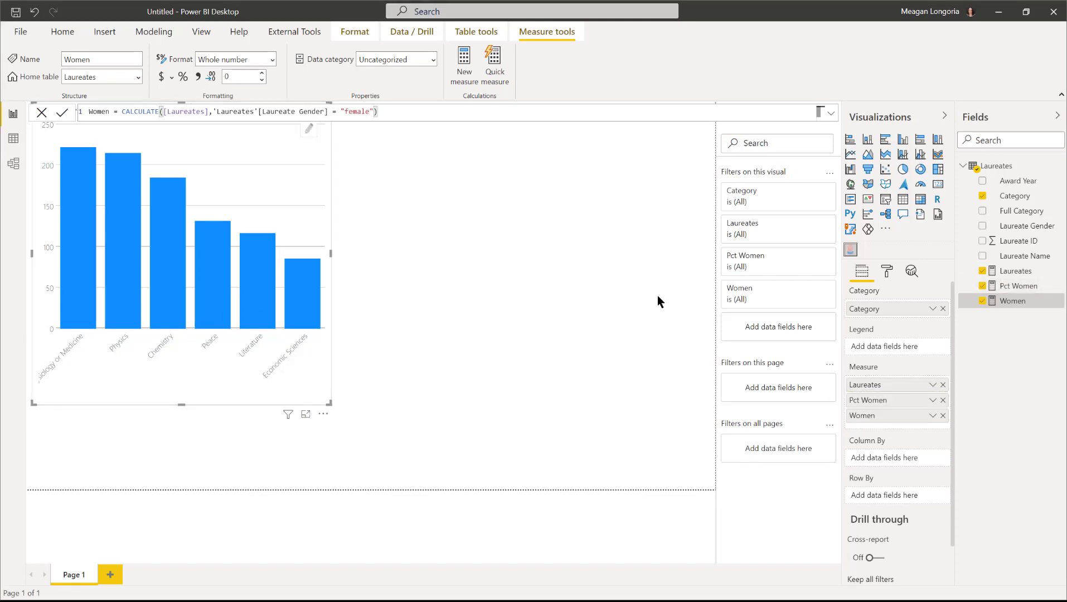
Step: Move the chart lower, switch its Chart Type to Bar and turn the legend off
click(609, 241)
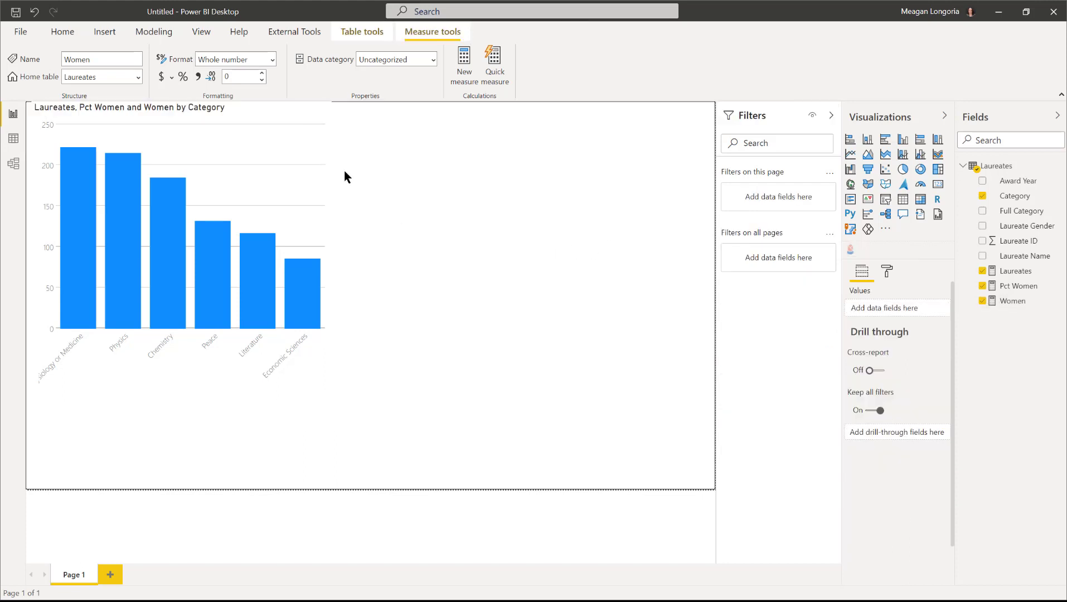
click(290, 107)
drag(291, 105, 313, 150)
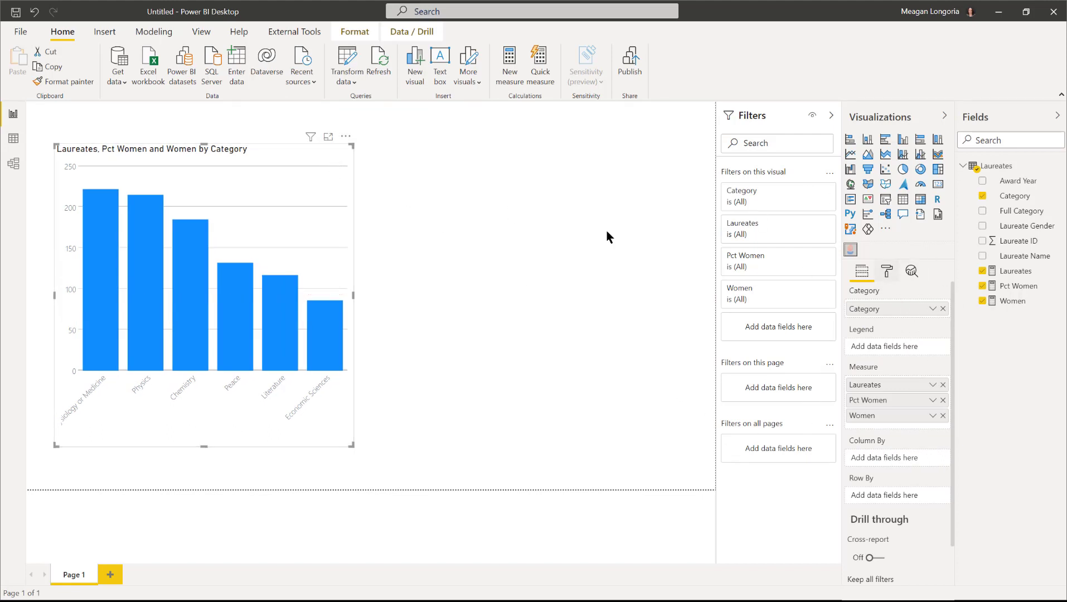
mouse_move(336, 193)
click(890, 271)
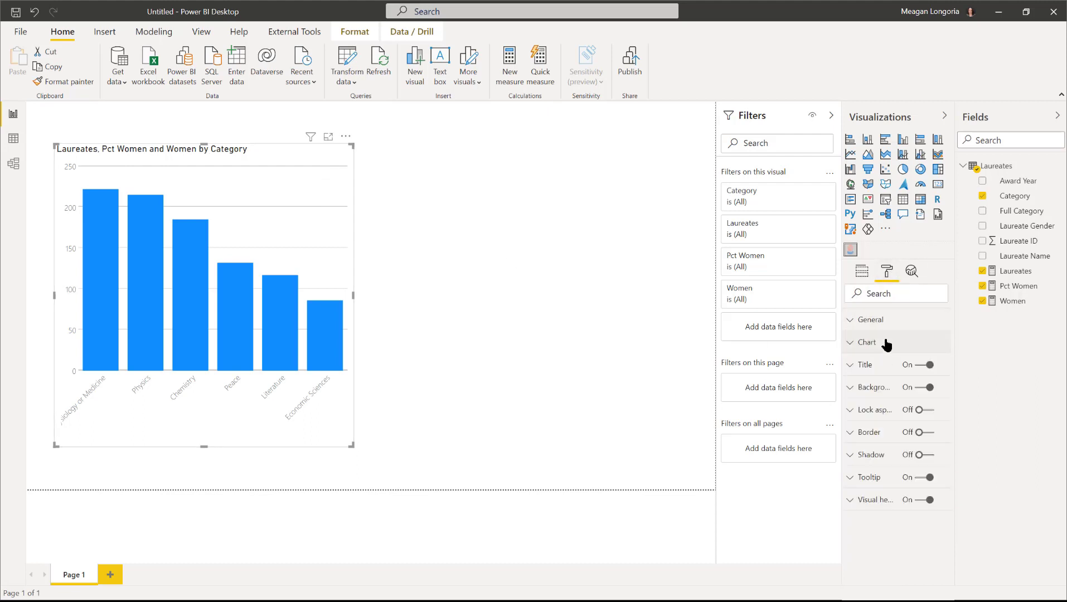
click(884, 343)
click(885, 382)
click(883, 405)
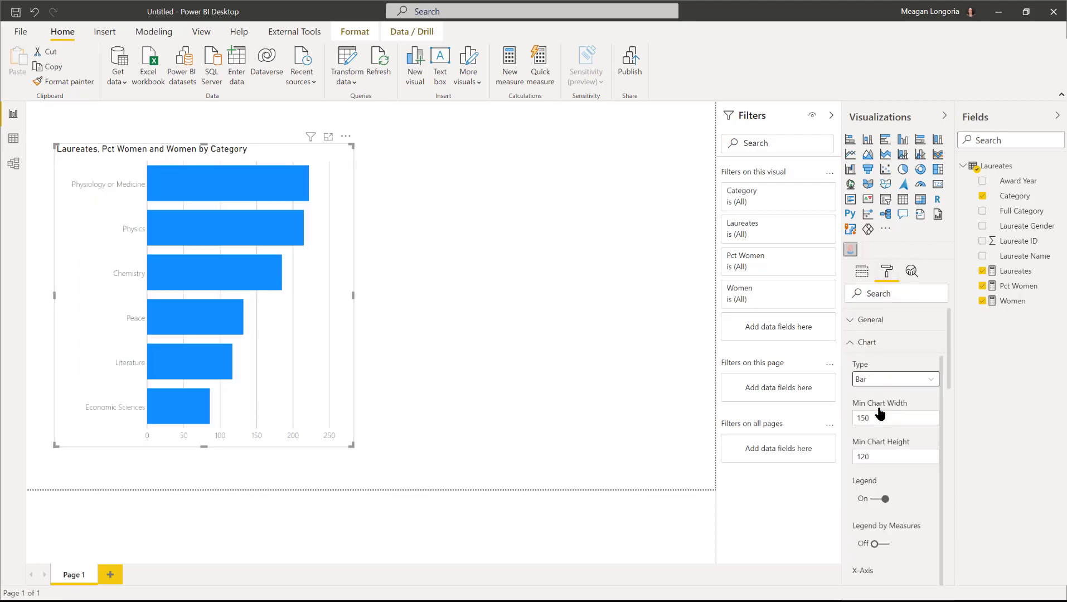
drag(949, 374, 951, 329)
click(876, 419)
Step: Turn off the visual's title and background
click(873, 334)
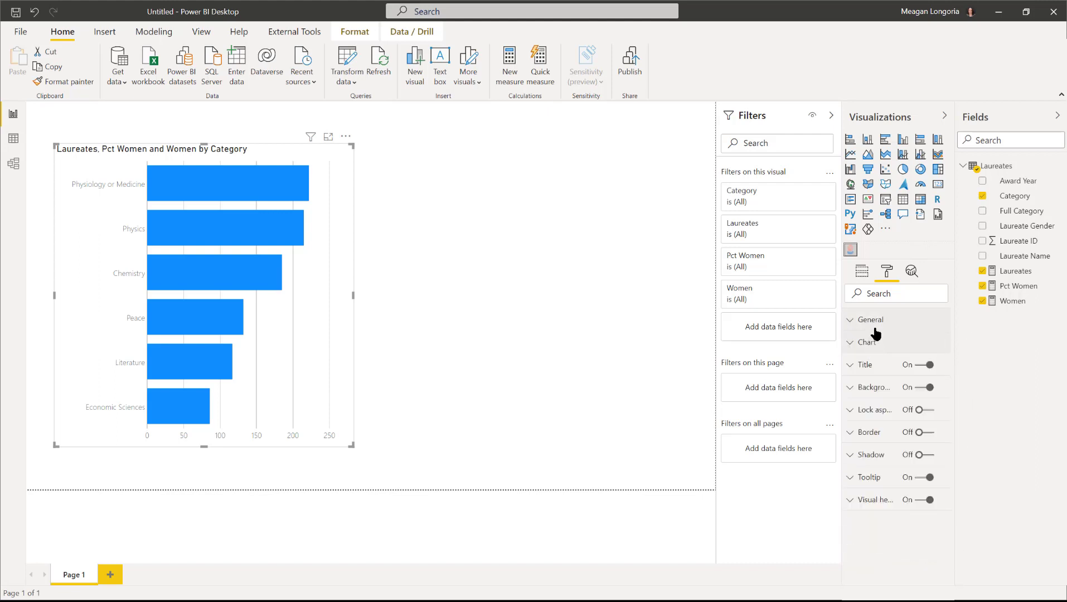
click(926, 364)
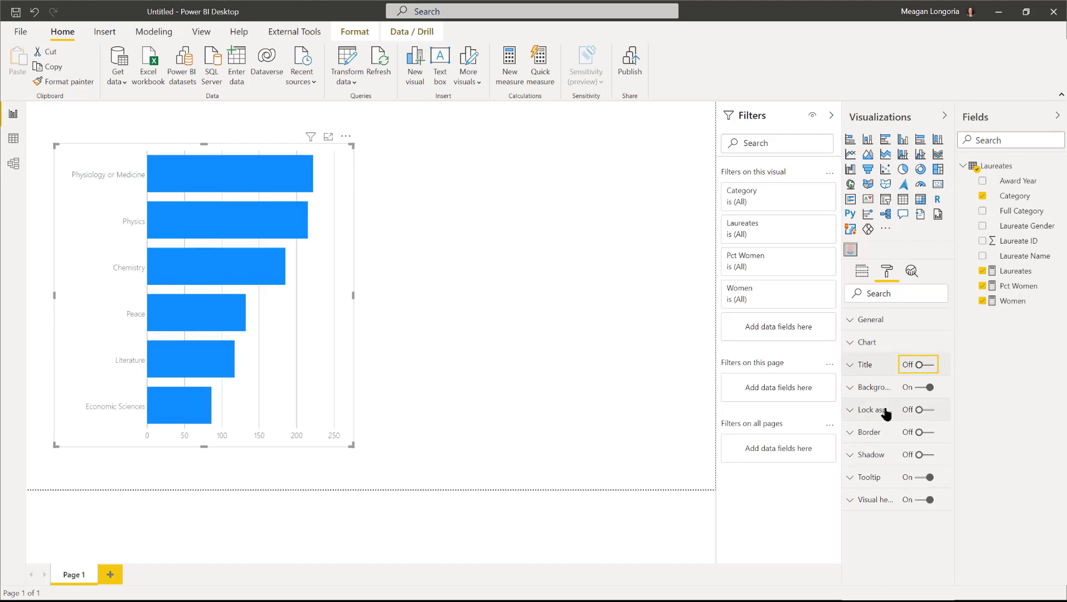
click(925, 389)
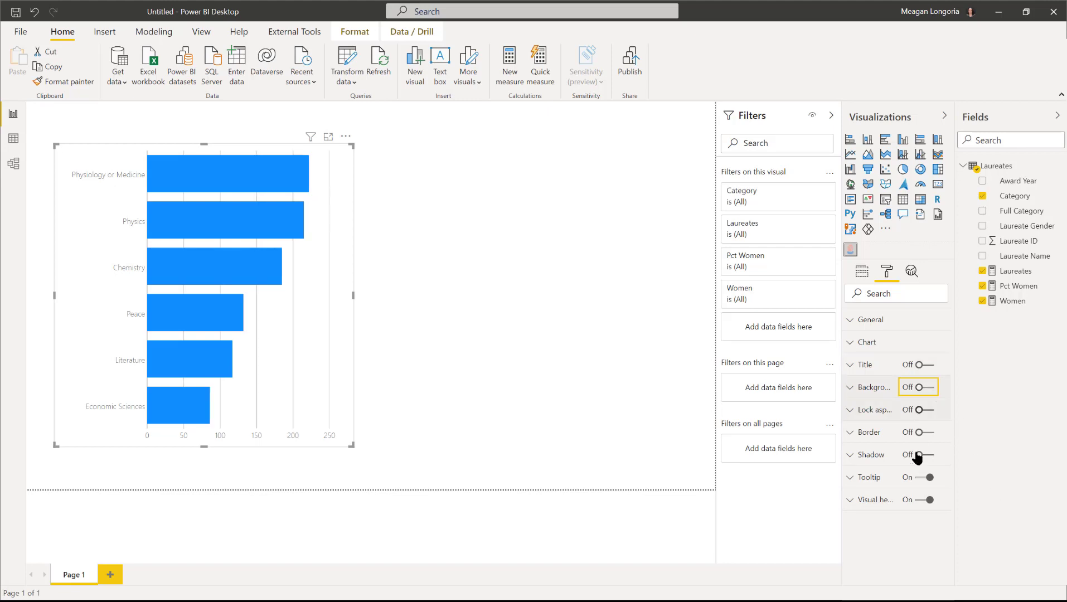
Step: Set the tooltip to Default type with Arial font
click(887, 478)
scroll(887, 475, down, 4)
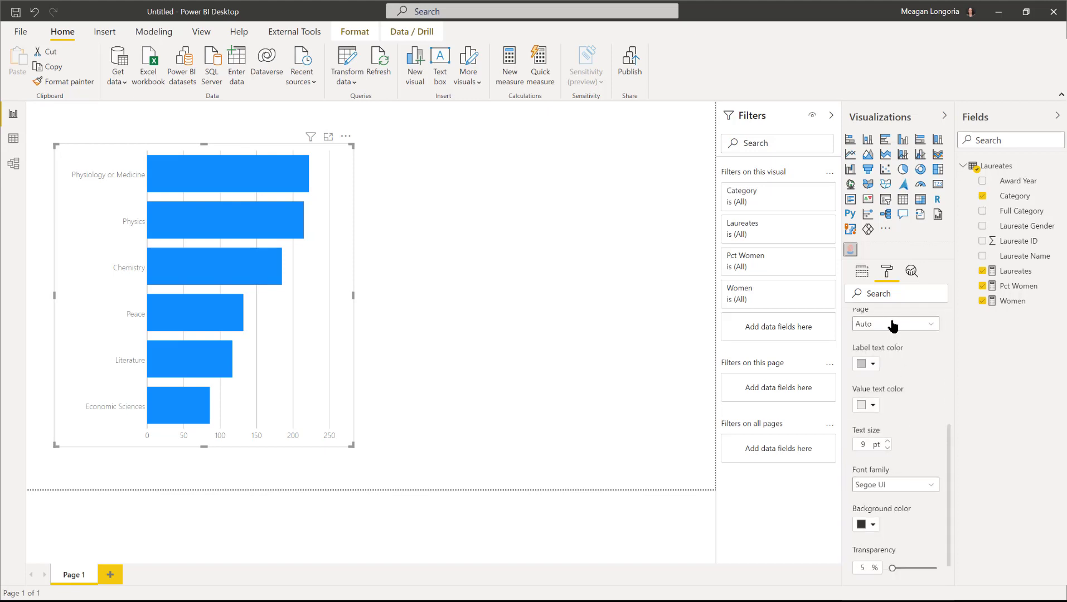
scroll(948, 450, up, 2)
click(908, 352)
click(898, 362)
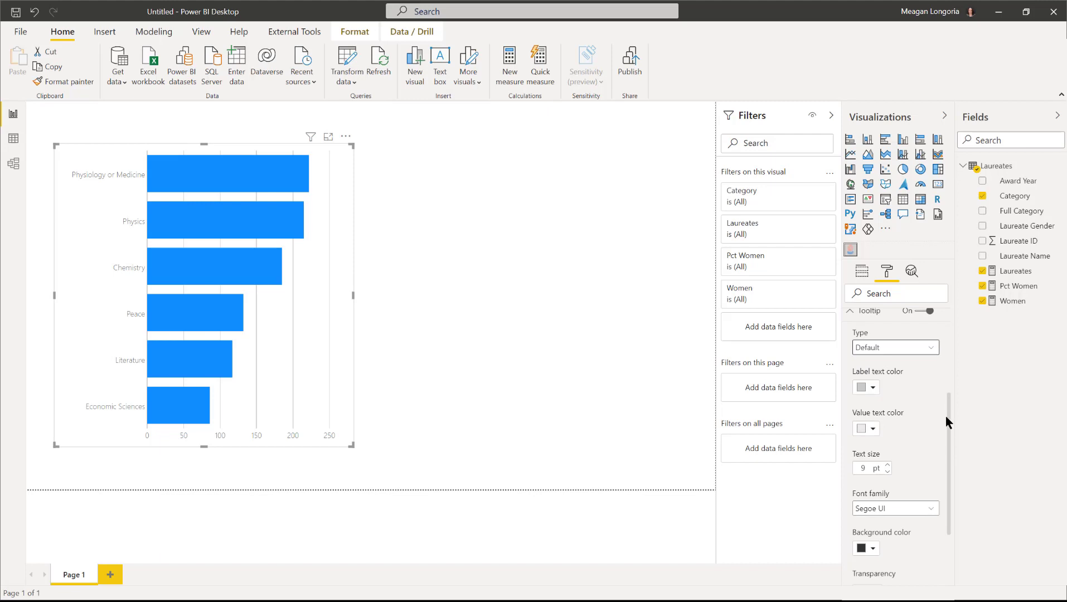
click(886, 509)
click(879, 318)
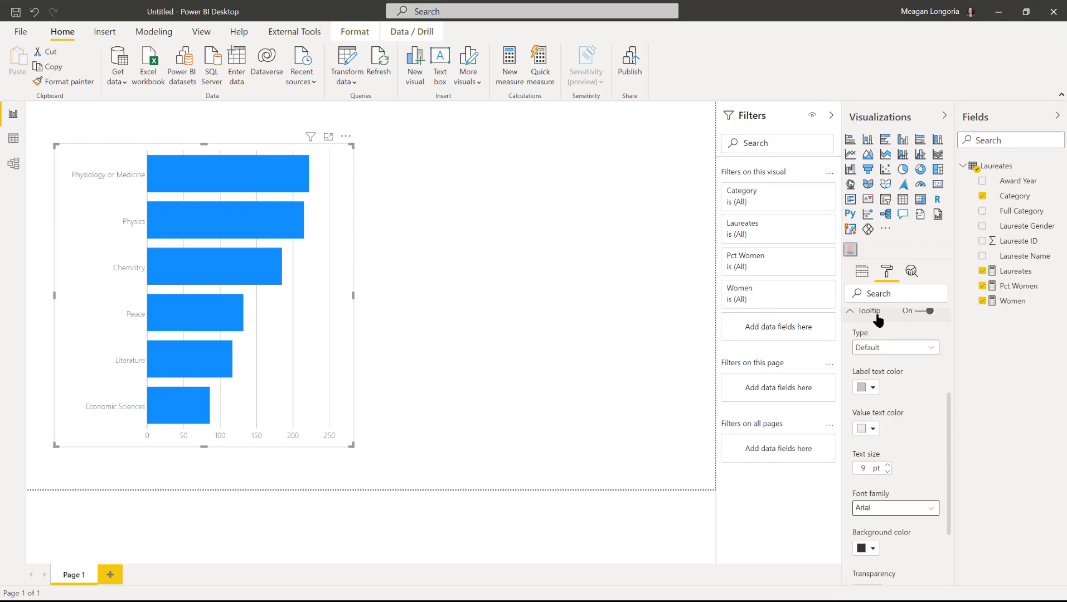
drag(946, 451, 947, 534)
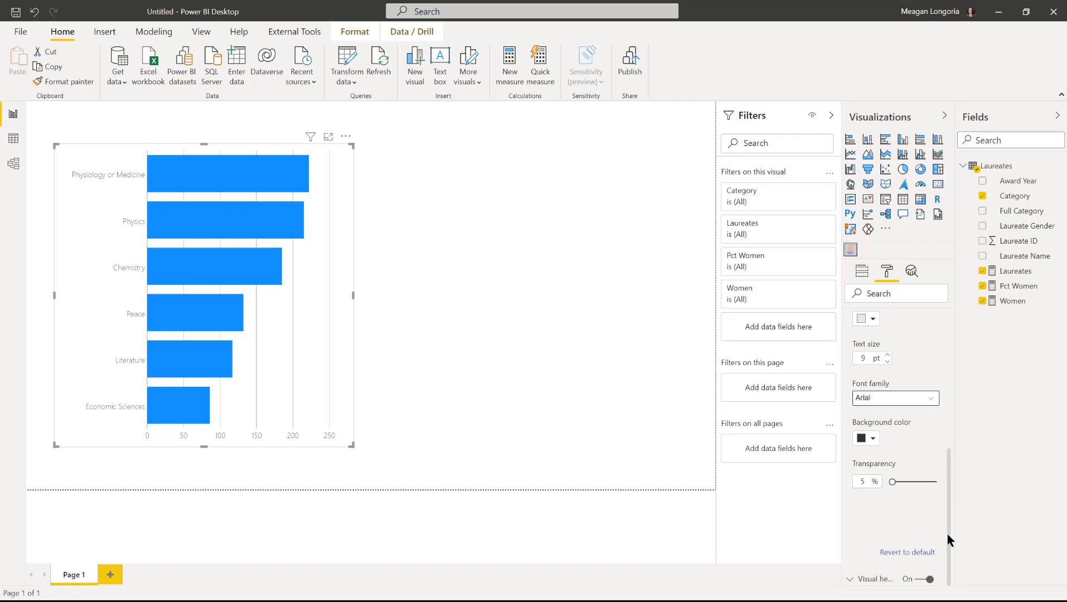
scroll(936, 380, up, 5)
click(884, 478)
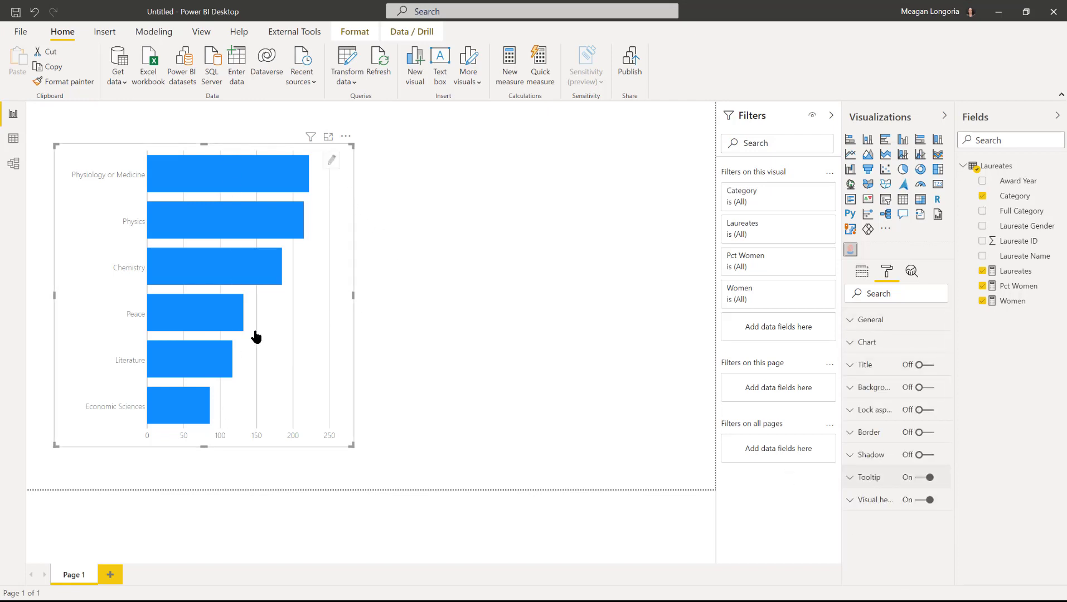
Step: Enlarge the chart across the page and draw its bars with the Biz & Tech award ribbon shape
click(333, 161)
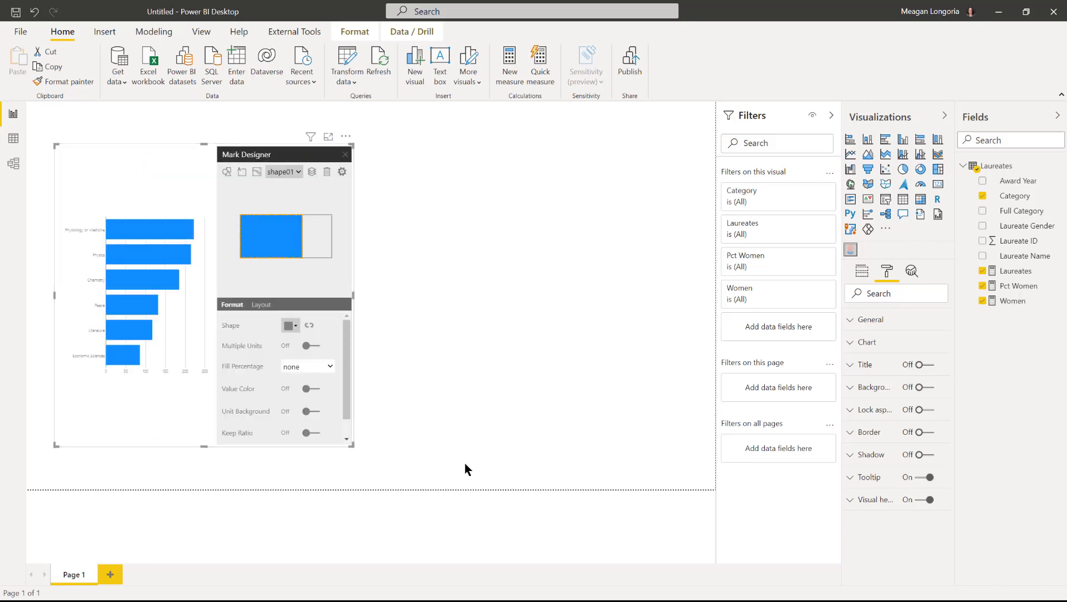
drag(352, 446, 708, 498)
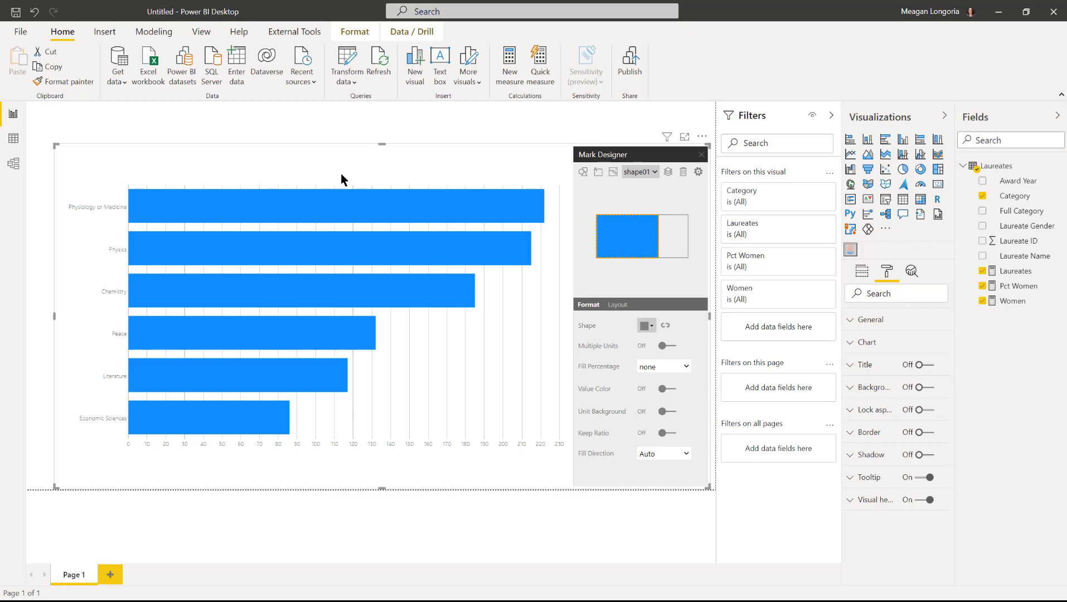
click(647, 326)
scroll(658, 378, down, 5)
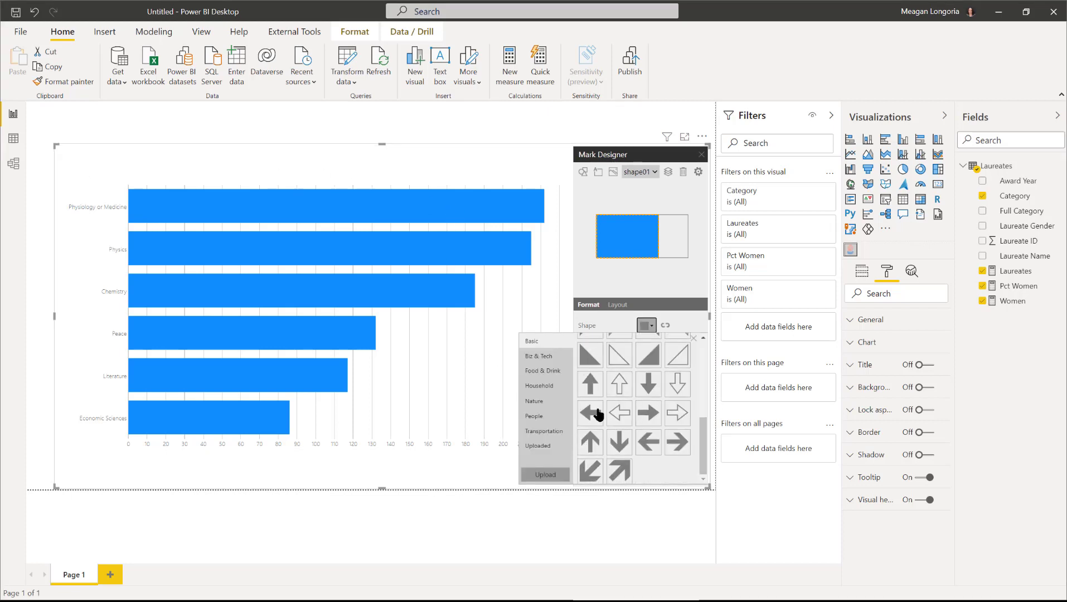
click(545, 362)
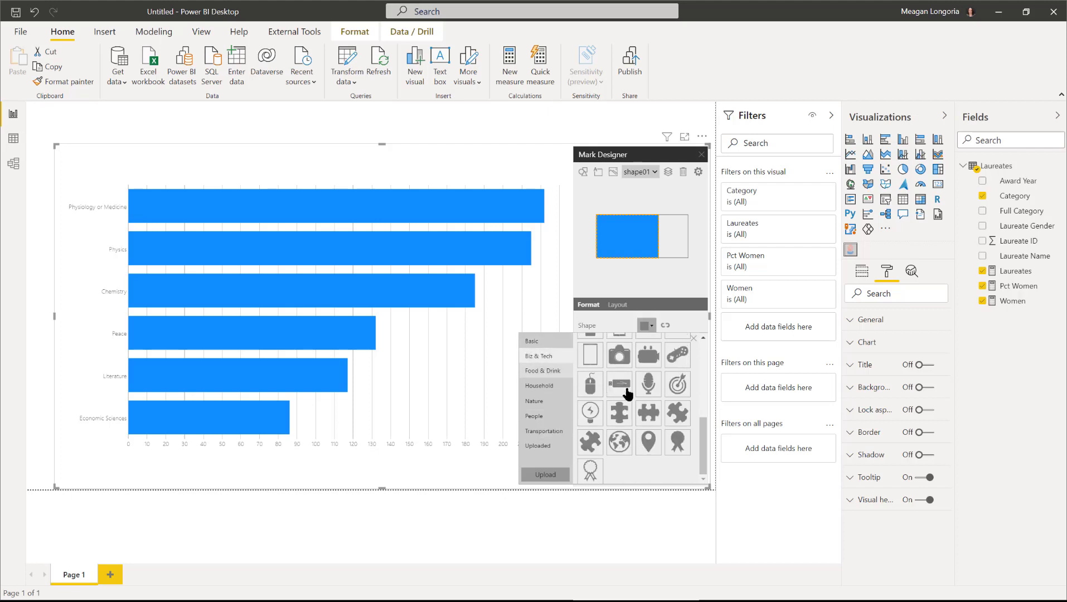
click(676, 452)
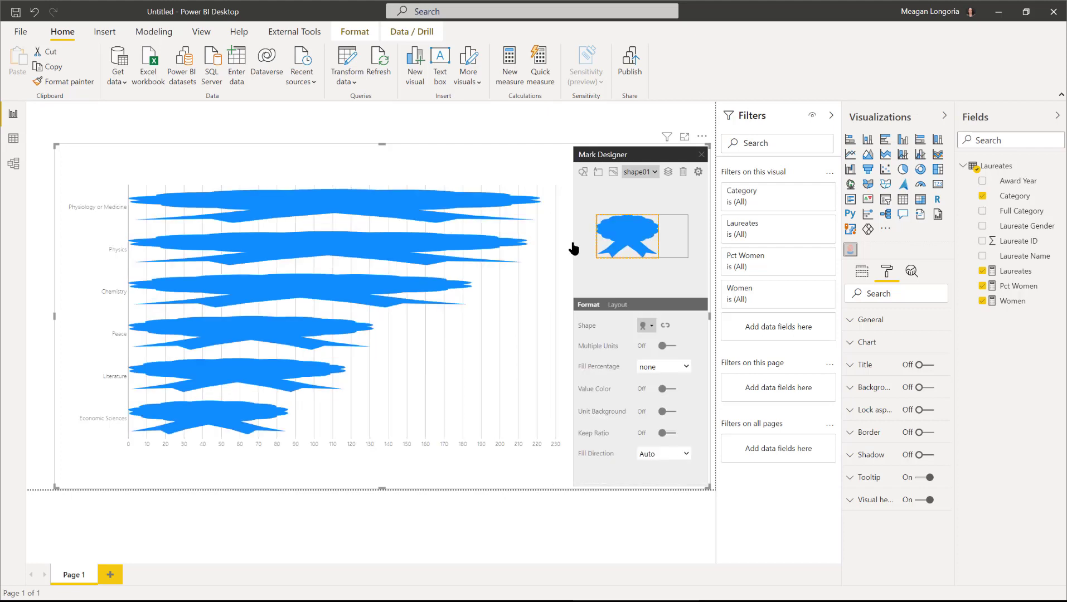
Step: Turn on Multiple Units counted by Amount and Row, with 10 laureates per ribbon
click(664, 346)
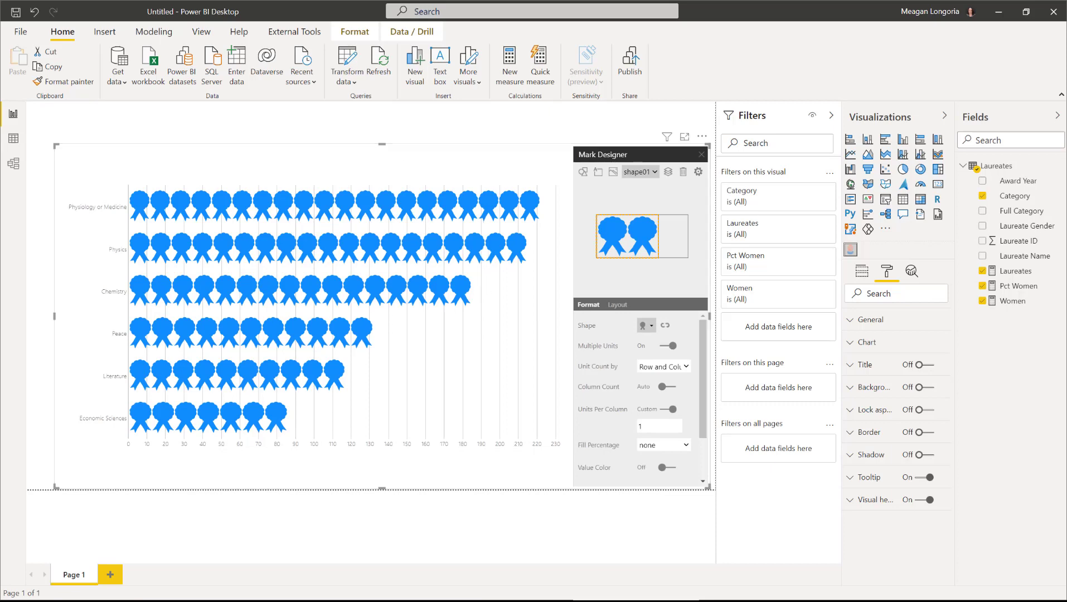
click(686, 368)
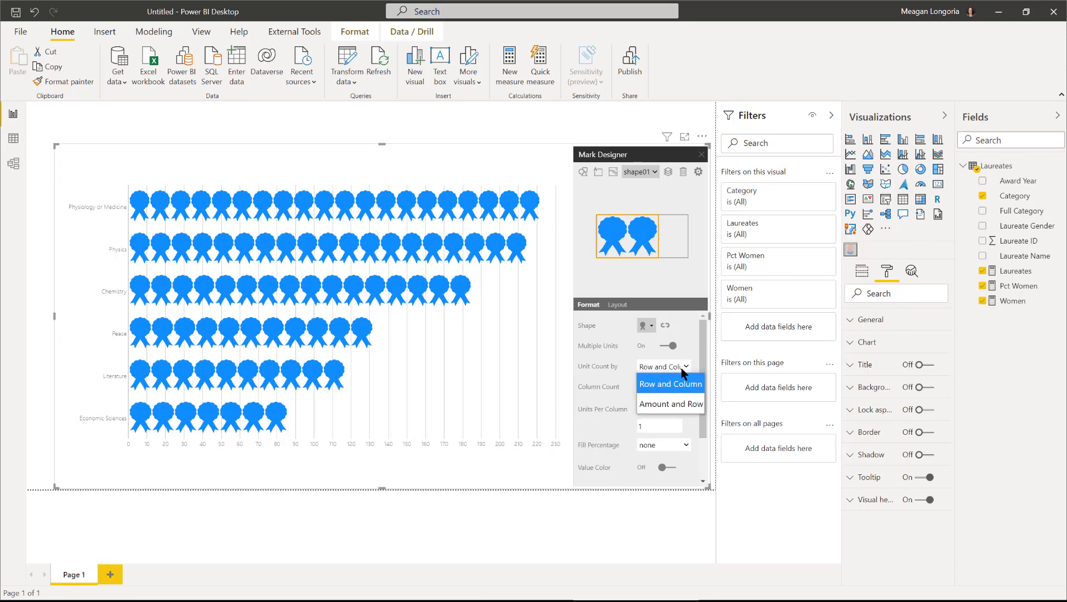
click(672, 405)
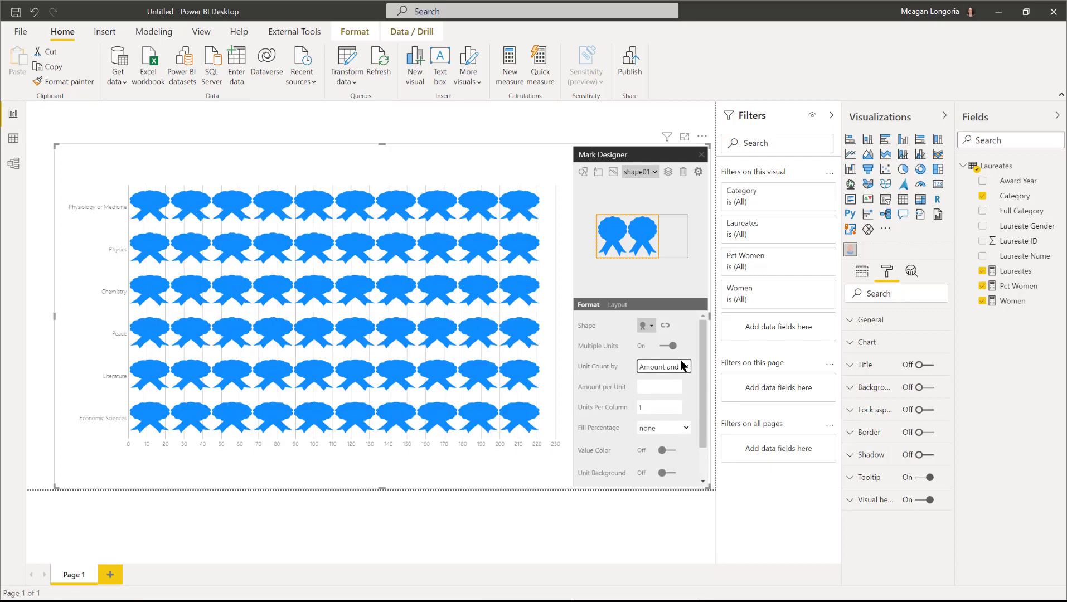
click(651, 385)
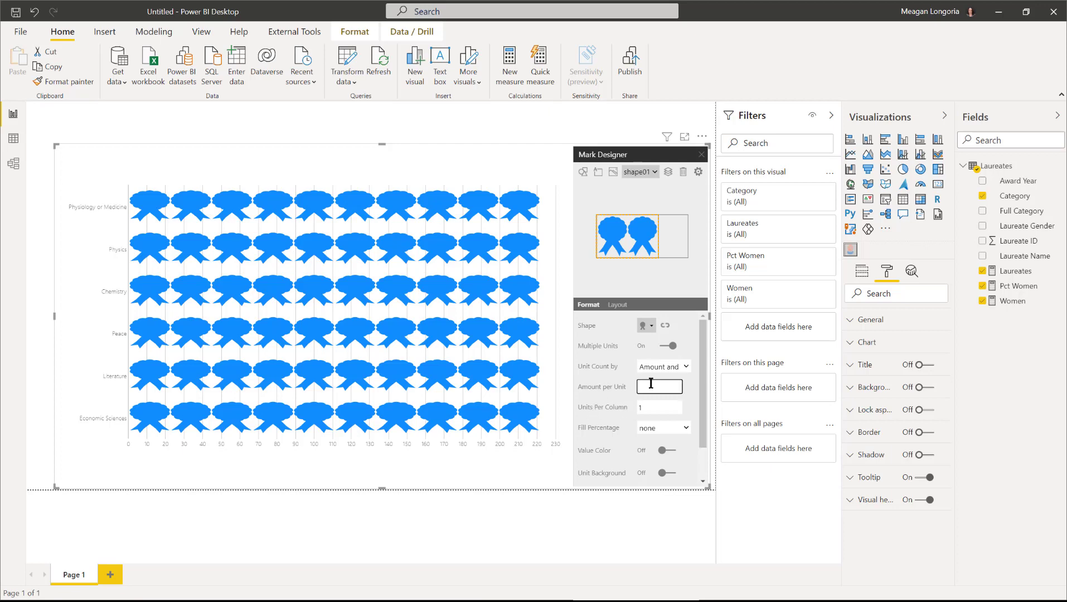
text(0)
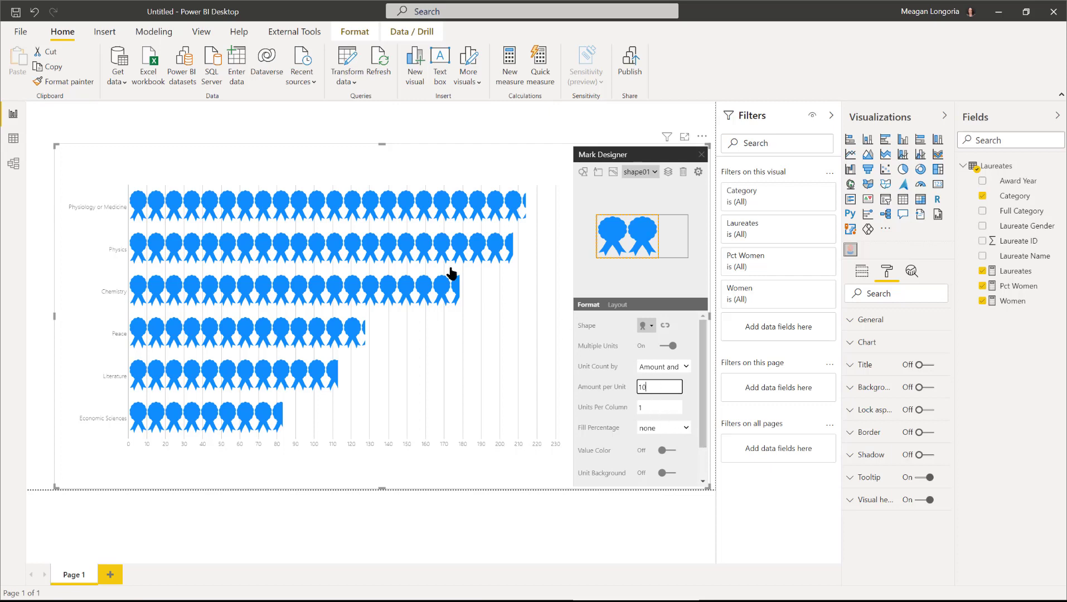
mouse_move(137, 204)
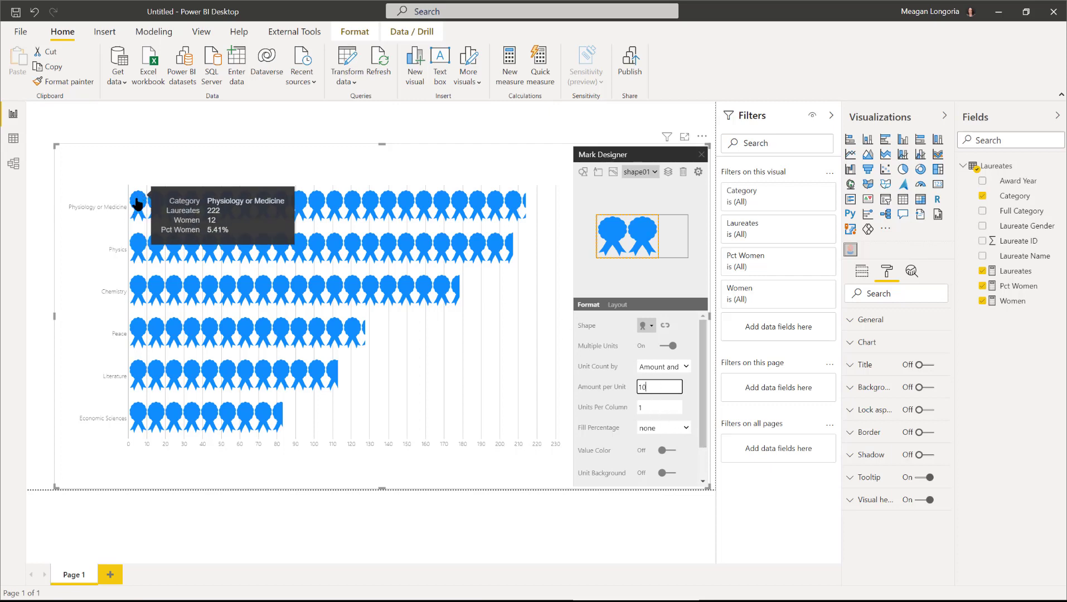
mouse_move(139, 423)
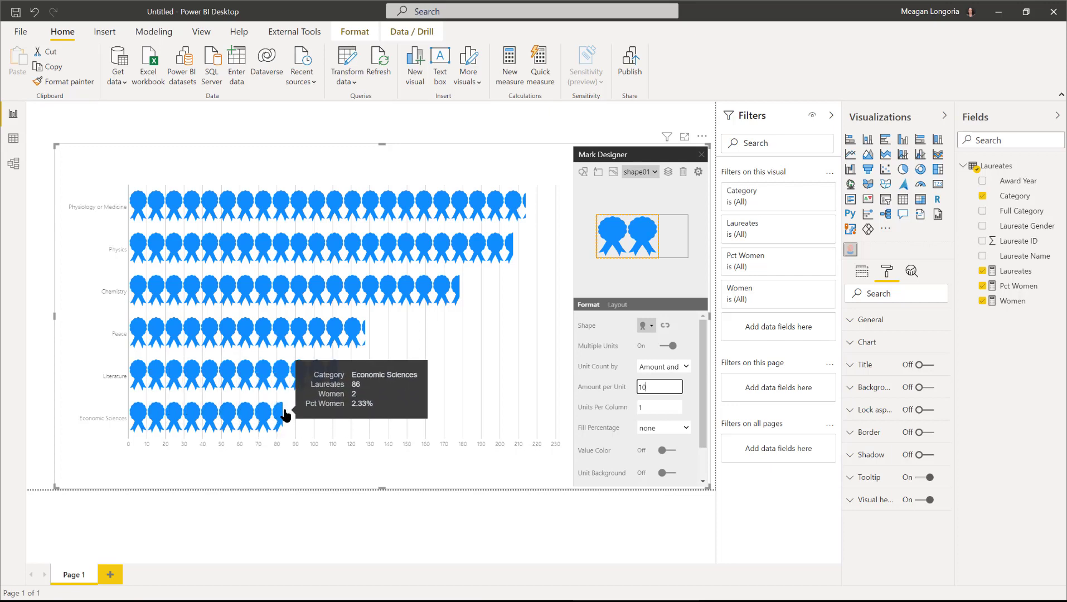
mouse_move(281, 416)
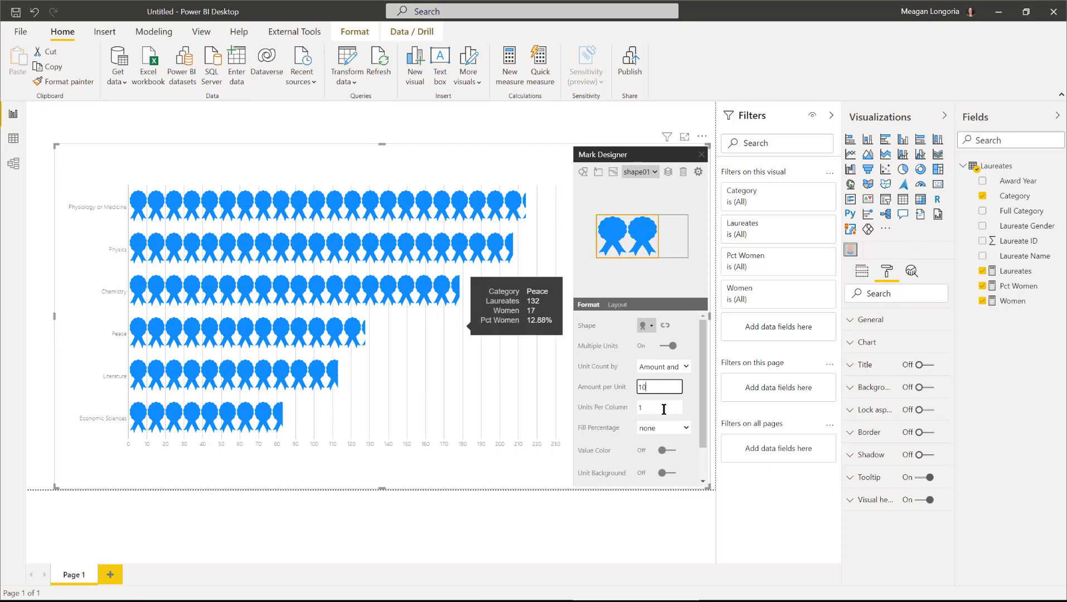
Step: Set Fill Percentage to Pct Women with a Max Value of 1
drag(704, 426, 702, 449)
click(668, 389)
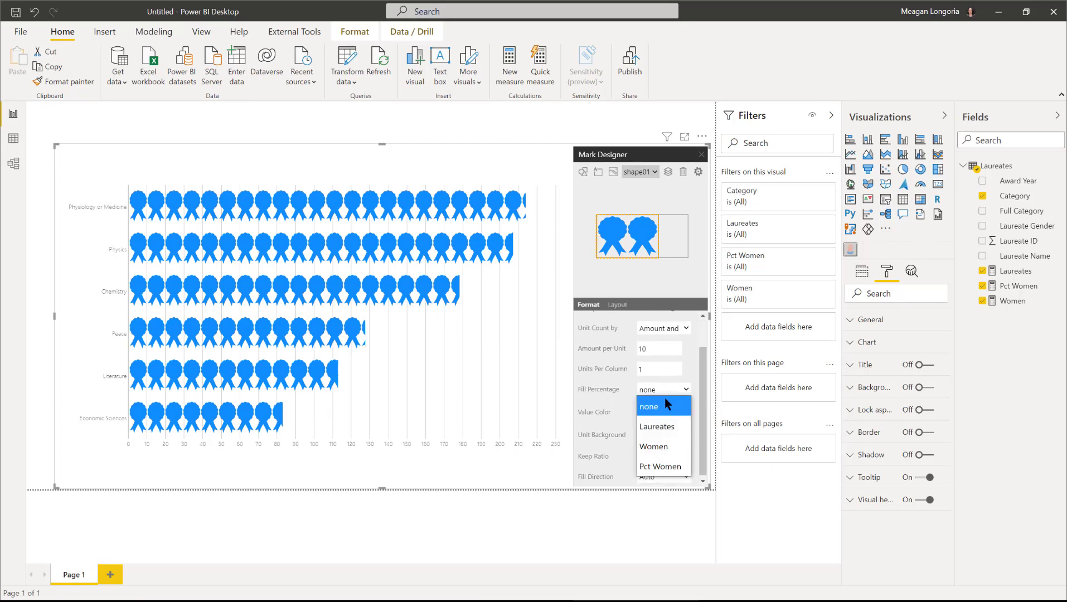
click(665, 399)
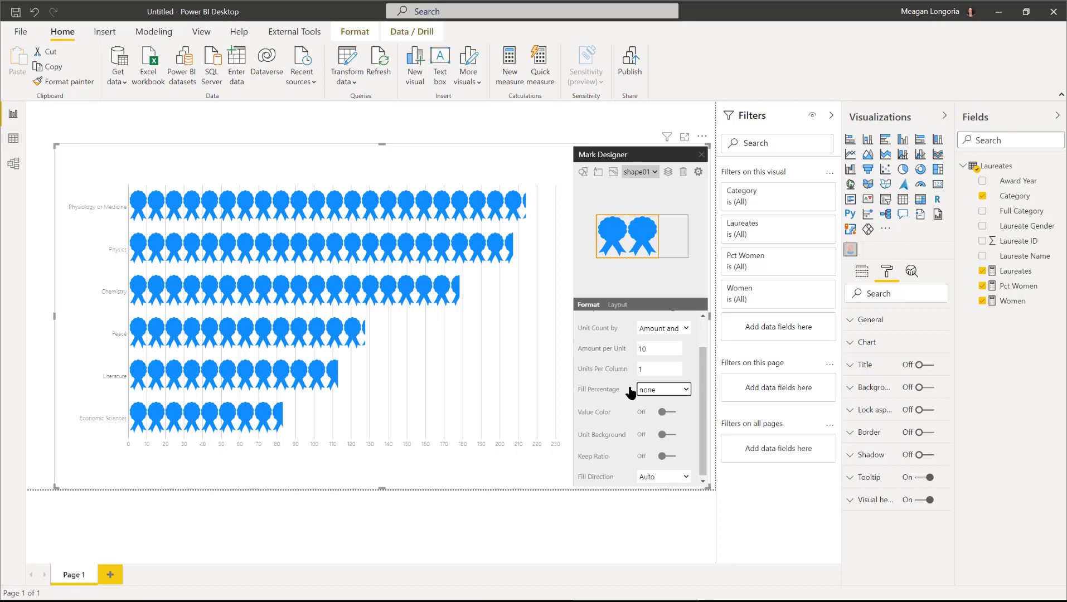
click(678, 389)
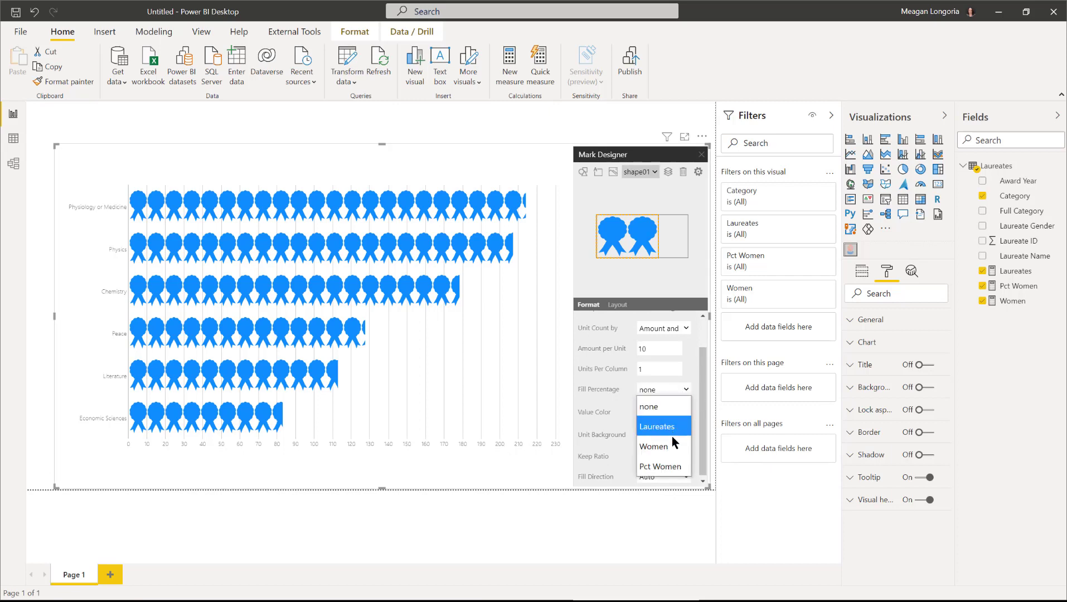
click(674, 466)
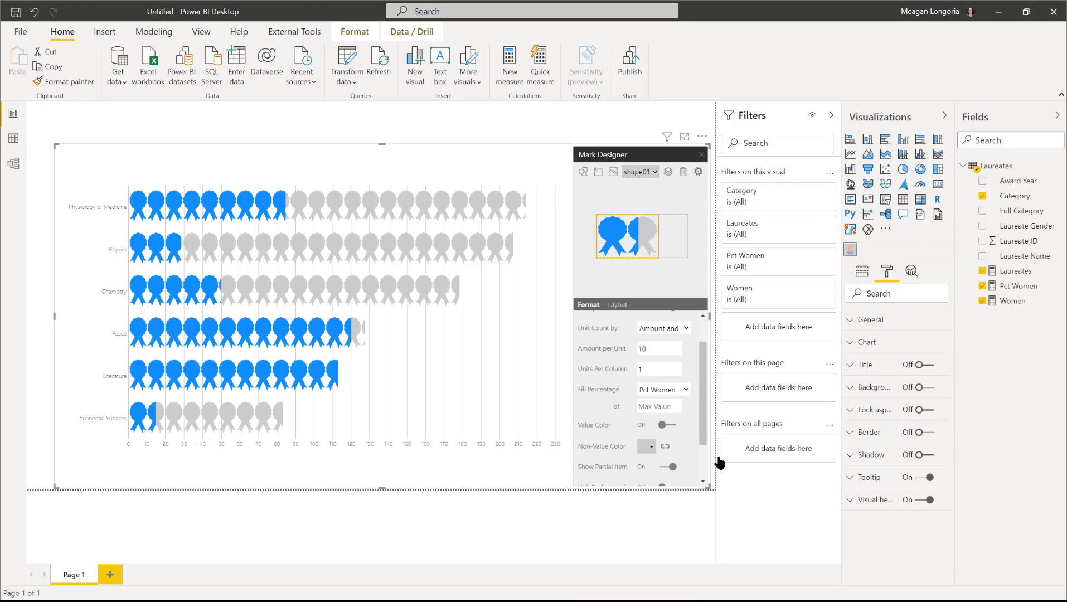
click(655, 409)
scroll(672, 435, up, 1)
click(653, 446)
text(1)
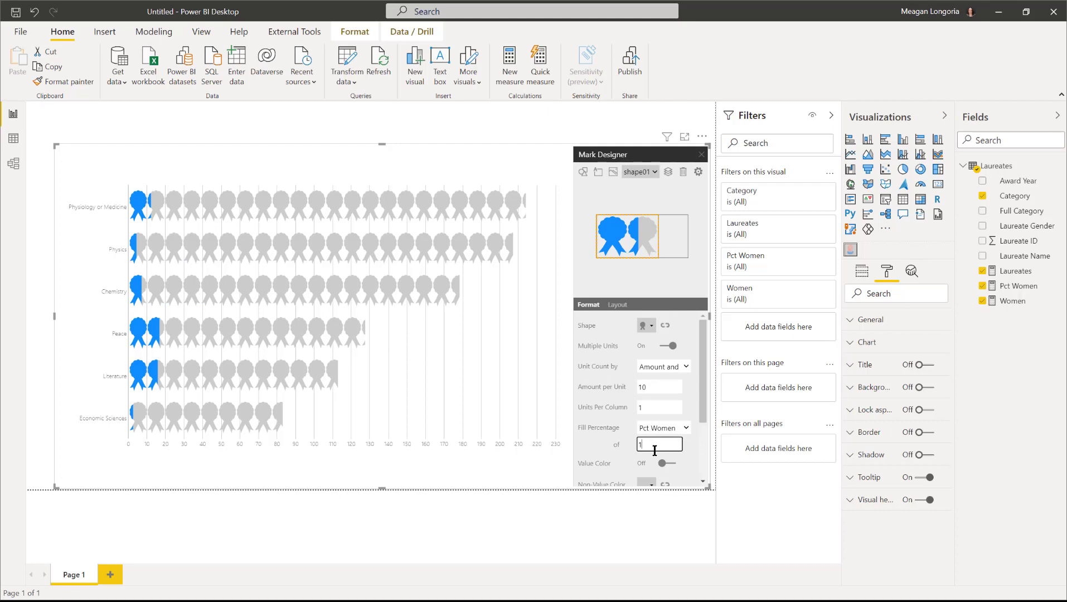
drag(703, 402, 702, 447)
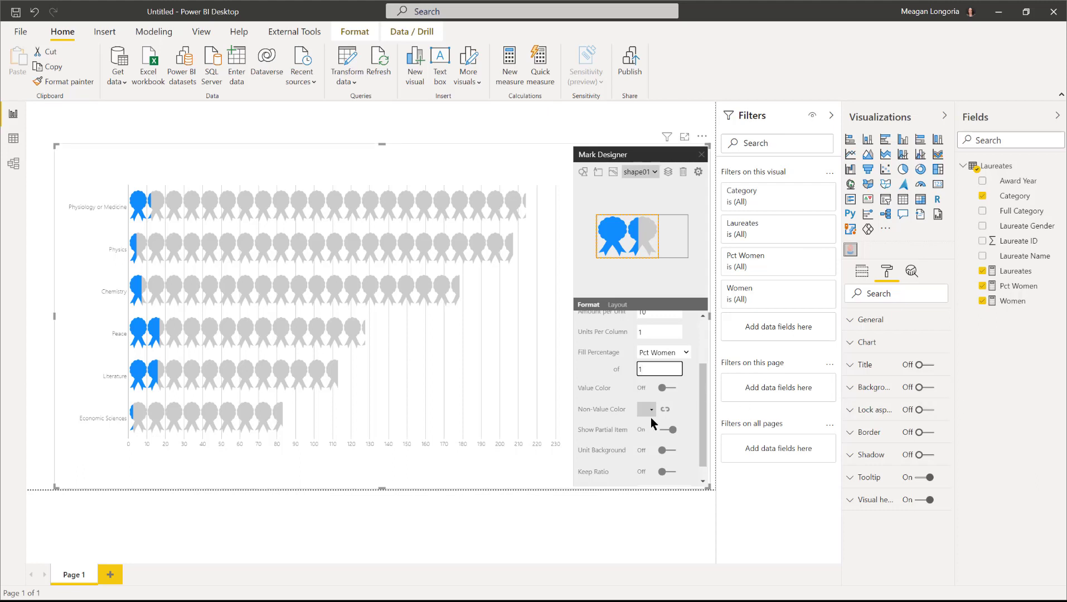
Step: Colour the unfilled ribbons dark grey #666666 and the women's ribbons red #FC0F3A
click(668, 388)
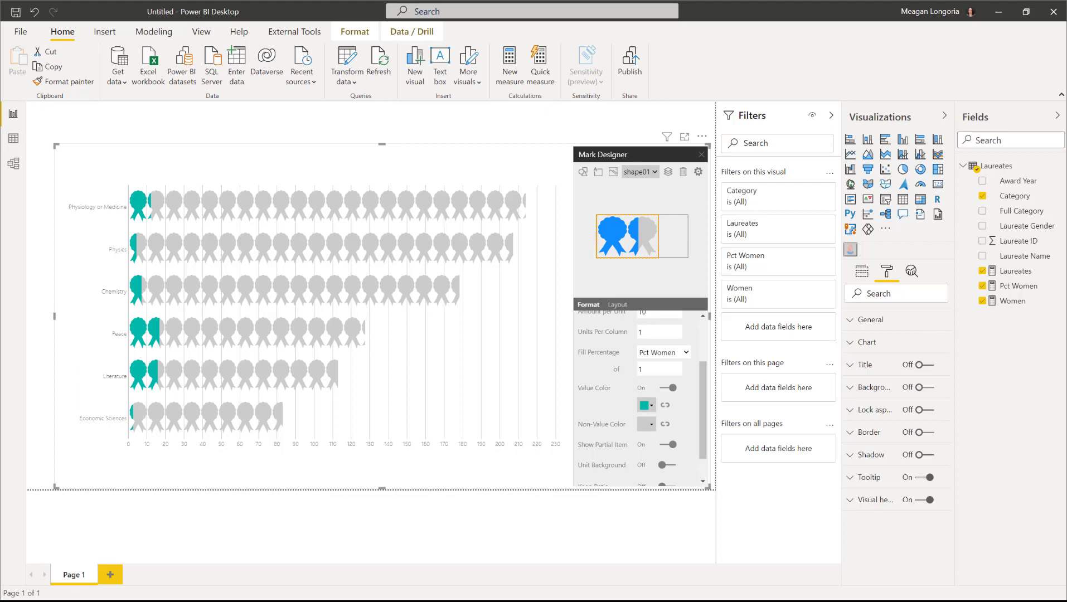
click(649, 425)
drag(650, 459, 577, 457)
text(#666666)
click(664, 475)
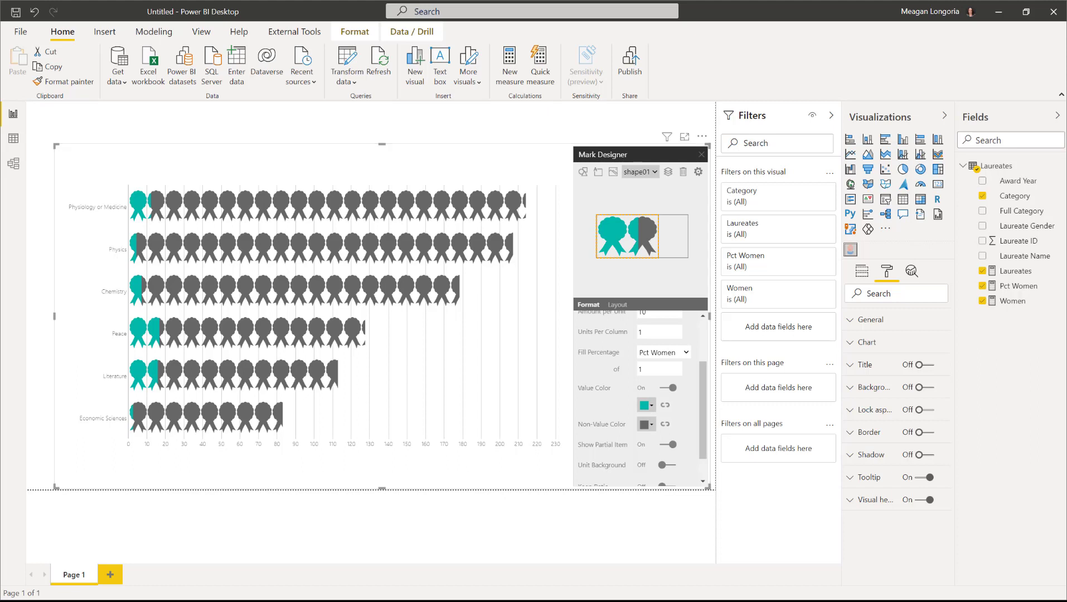
click(647, 405)
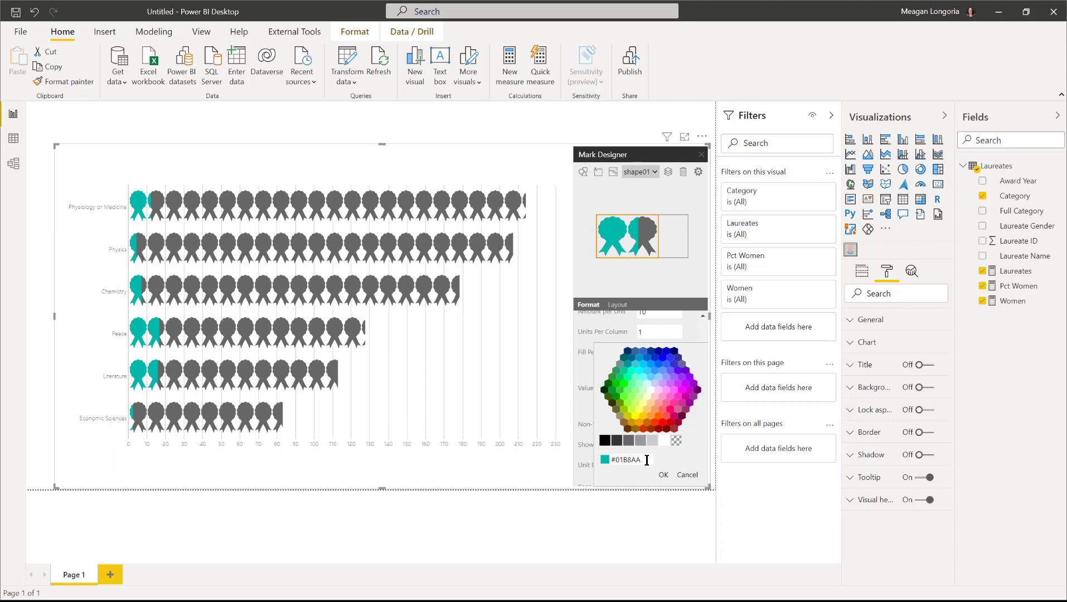
drag(647, 460, 569, 458)
text(#FC0F3A)
click(664, 475)
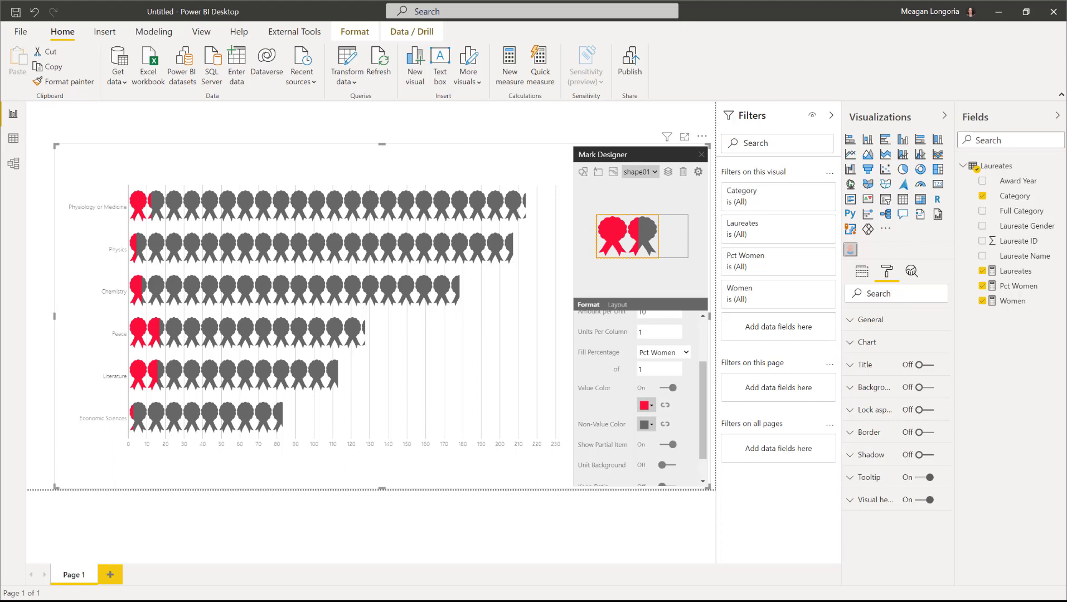
Step: Turn Keep Ratio on, set Fill Direction to Left to Right, and close Mark Designer
drag(704, 444, 703, 462)
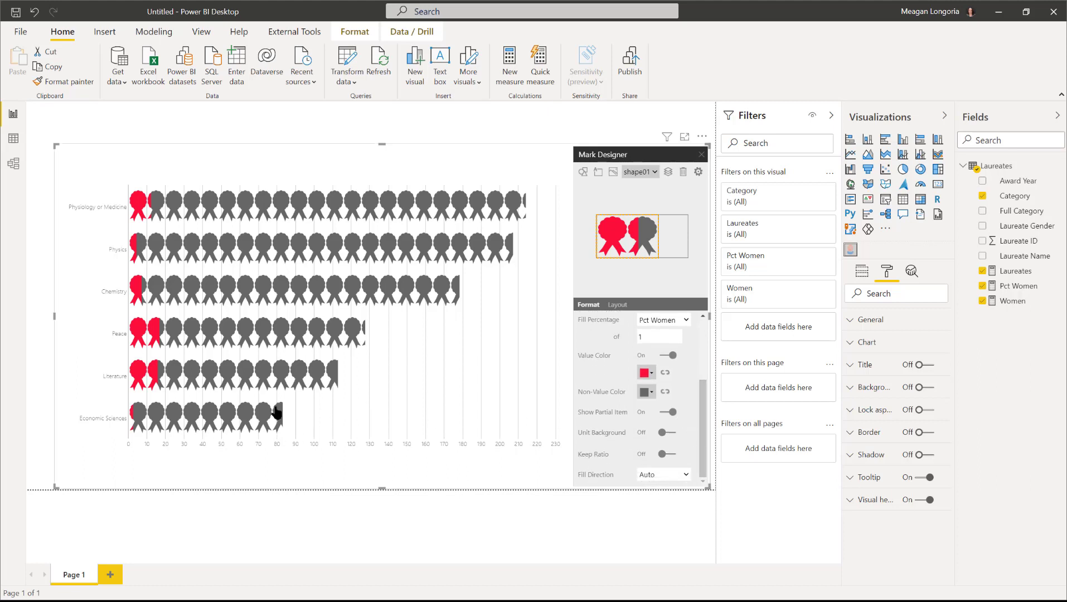
mouse_move(282, 414)
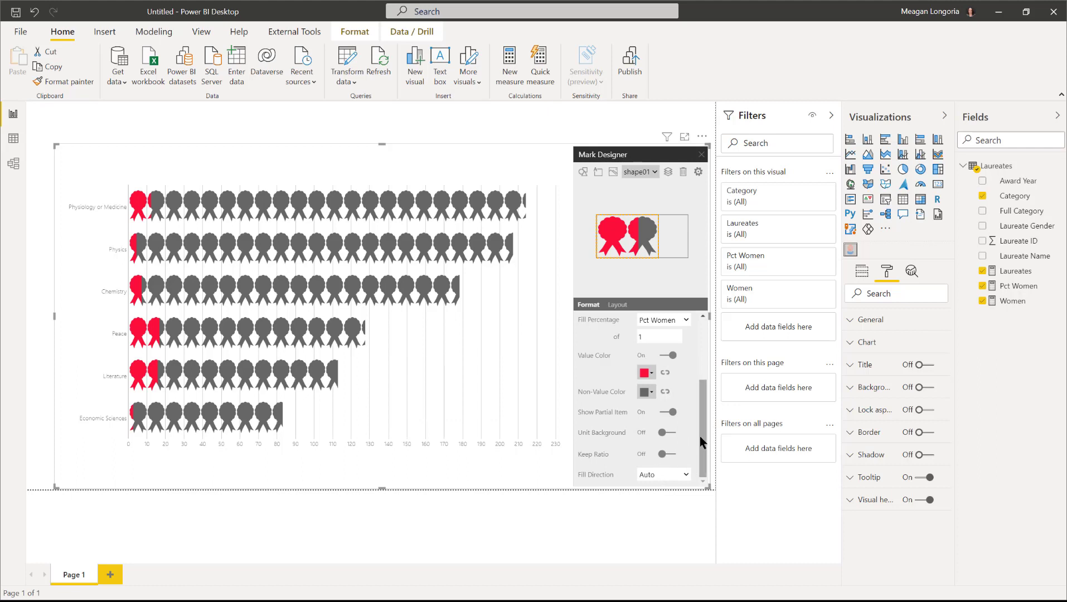
drag(700, 436, 700, 449)
click(667, 455)
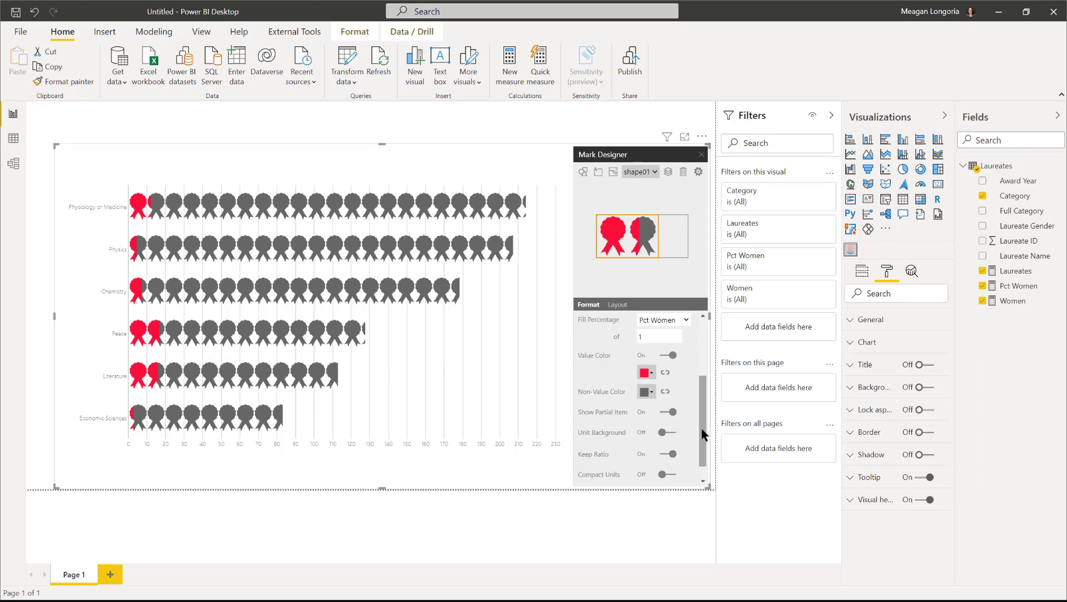
scroll(702, 434, down, 1)
click(647, 474)
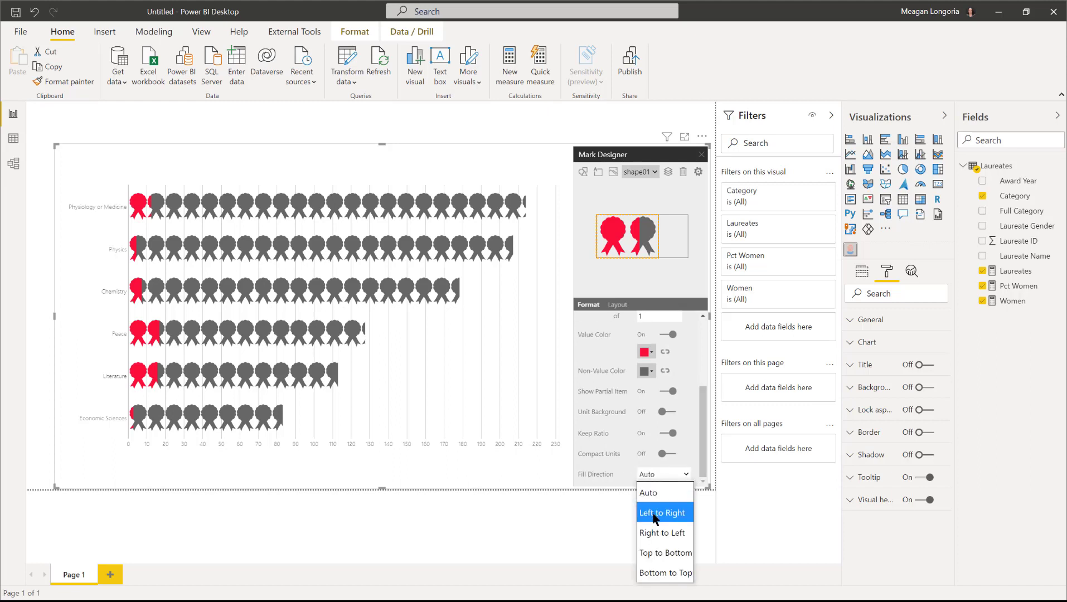
click(655, 513)
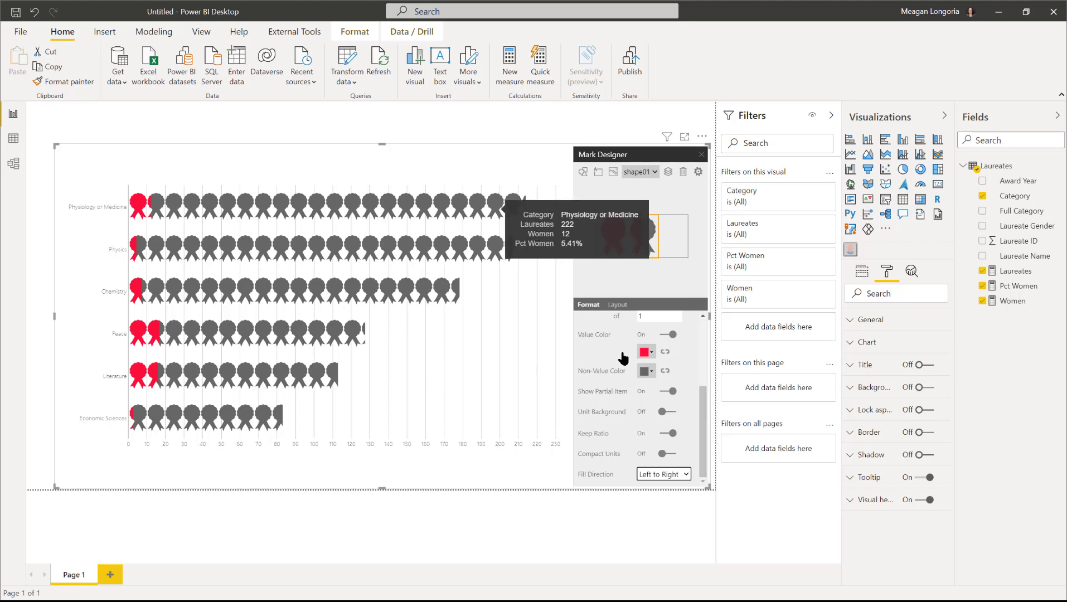
click(702, 155)
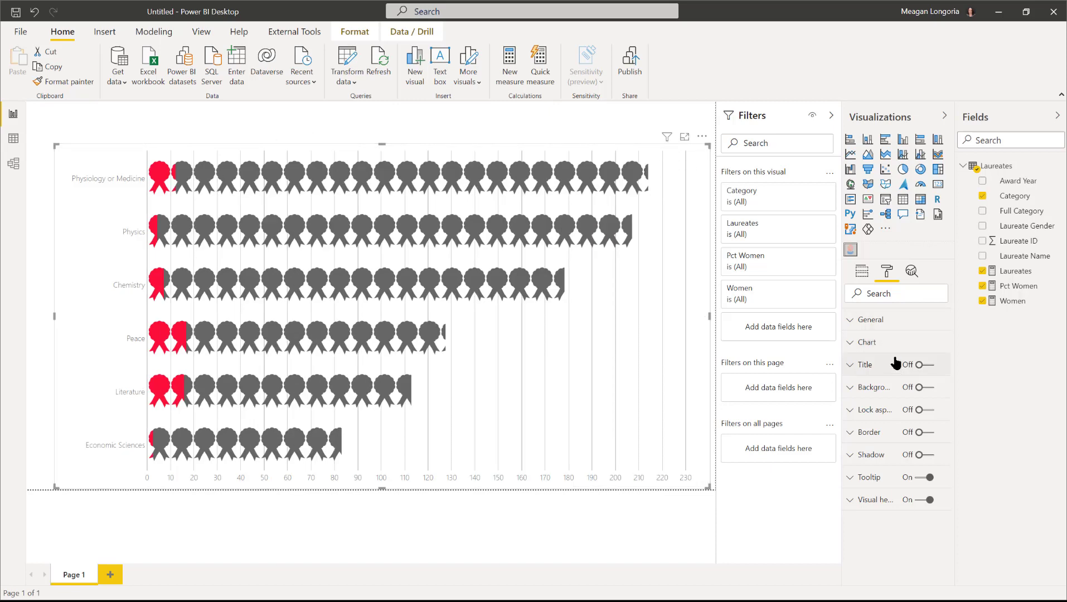
Step: Turn off the chart's Grid Line under Format > Chart
click(873, 343)
scroll(888, 456, down, 5)
click(885, 450)
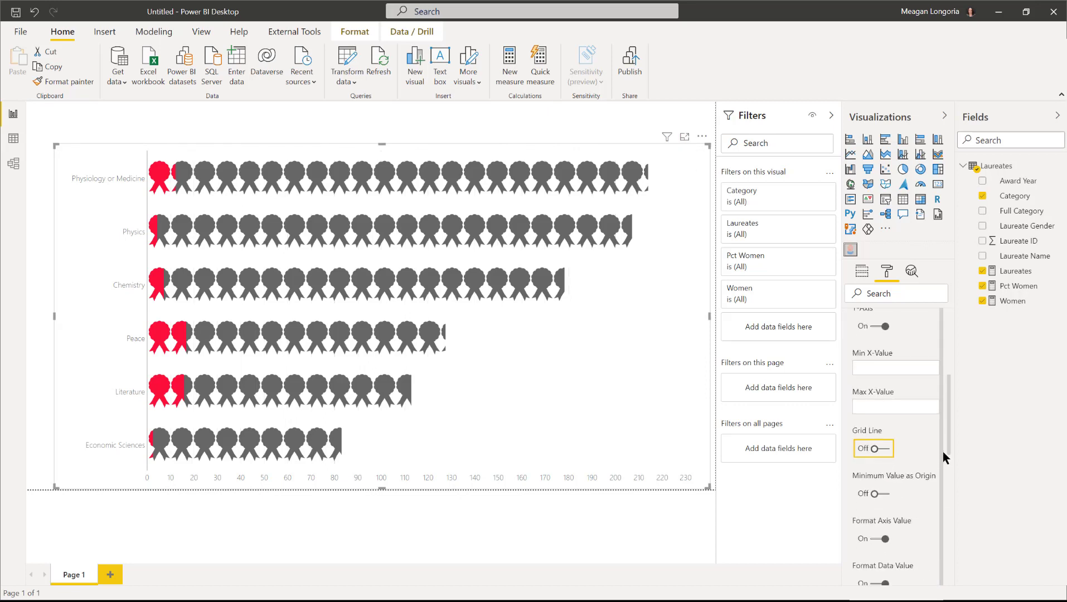
scroll(949, 452, down, 2)
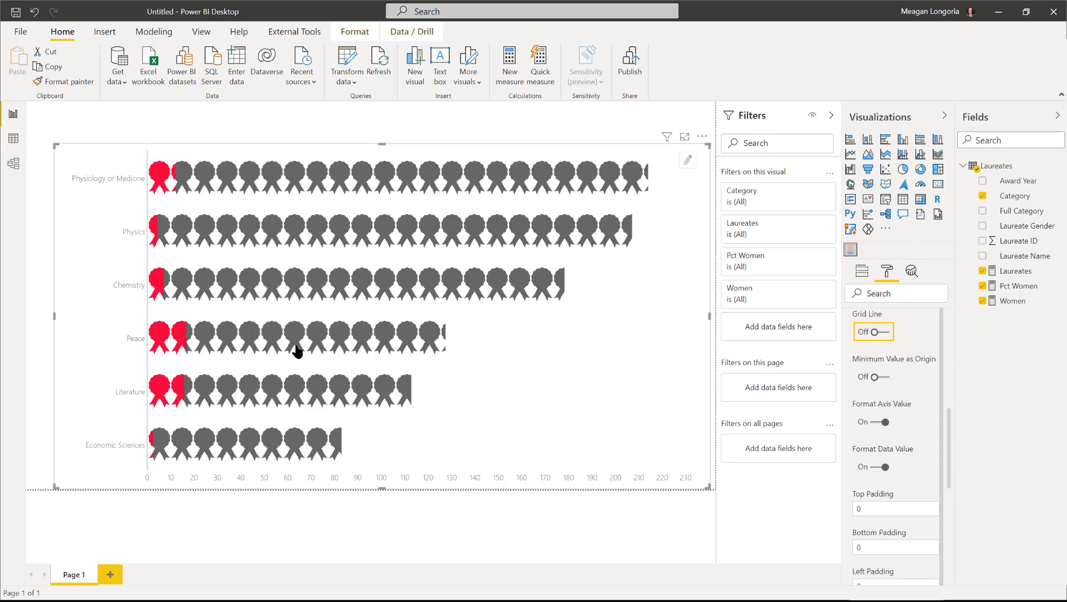
Step: Shrink the chart from its top-left corner and right edge, then move it further left
drag(56, 147, 84, 221)
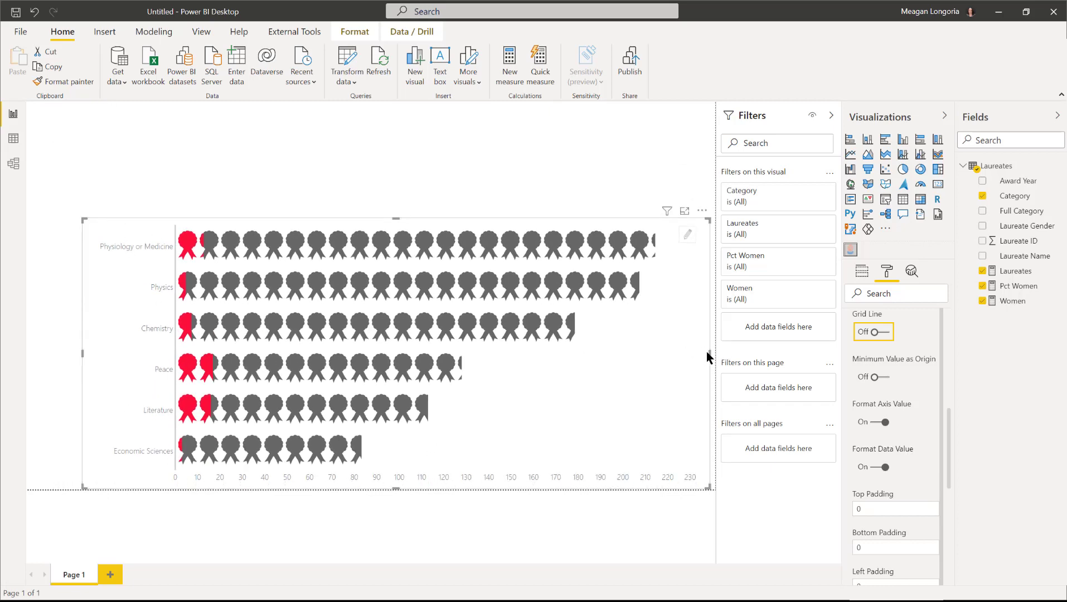
key(Escape)
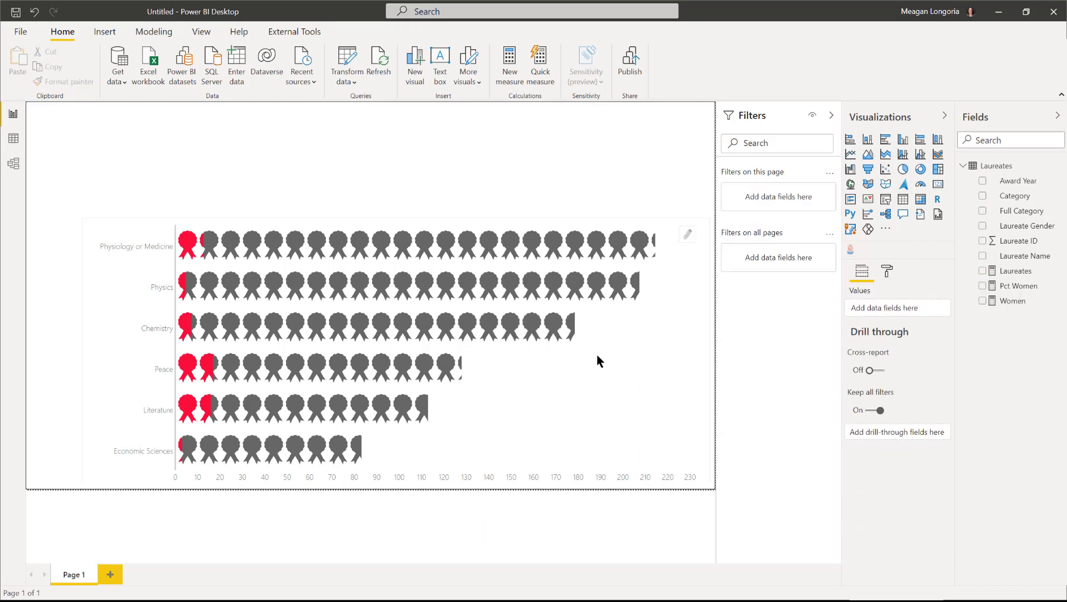
click(705, 367)
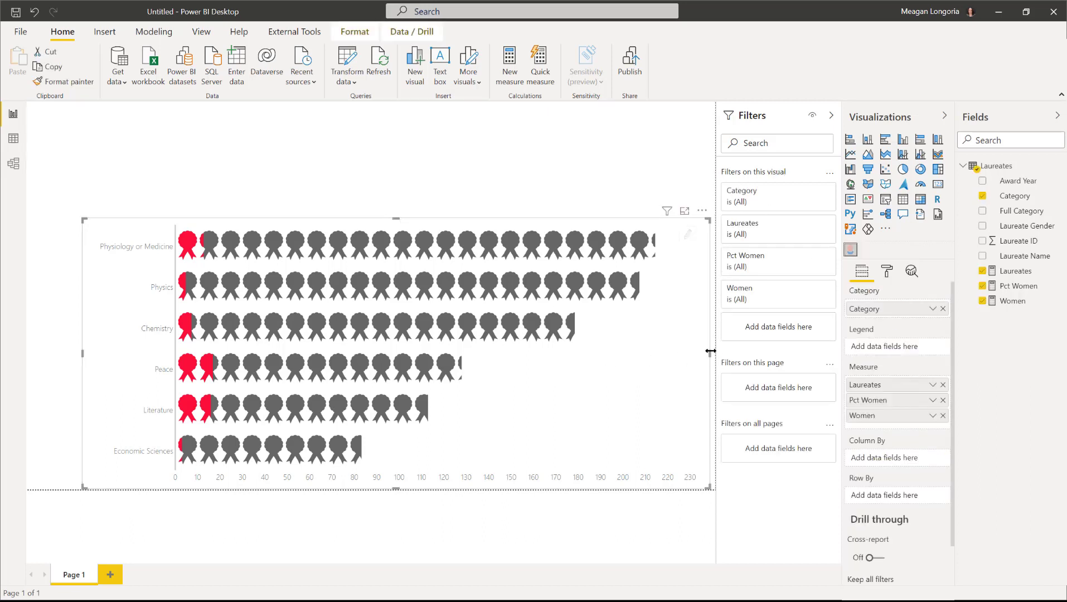
drag(711, 355, 590, 358)
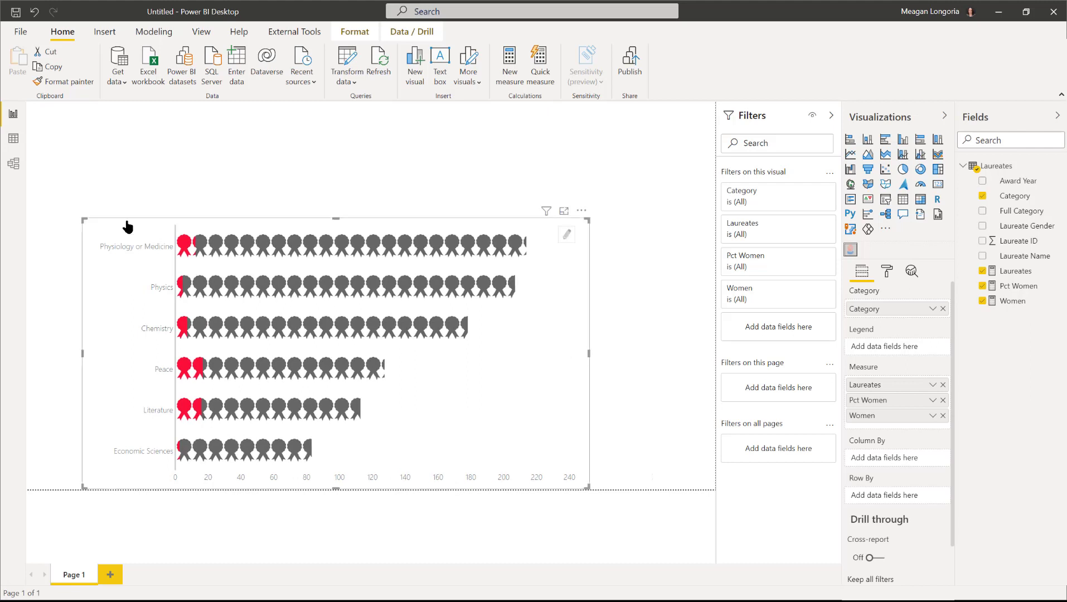
drag(125, 219, 46, 179)
Step: Insert a strip-shaped text box at the top reading 'Women Nobel Laureates'
click(58, 120)
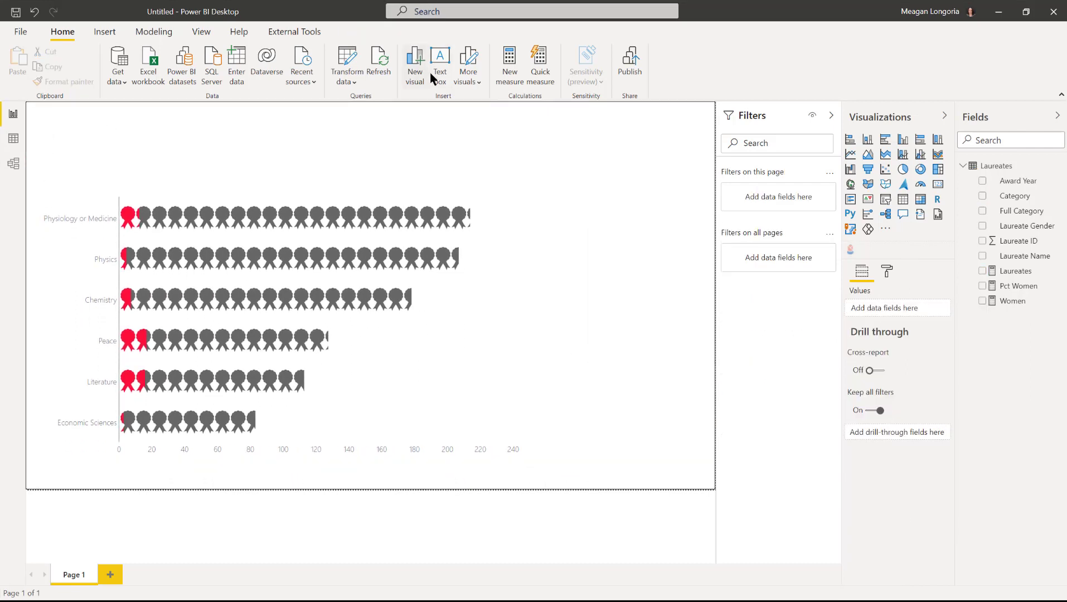
click(438, 67)
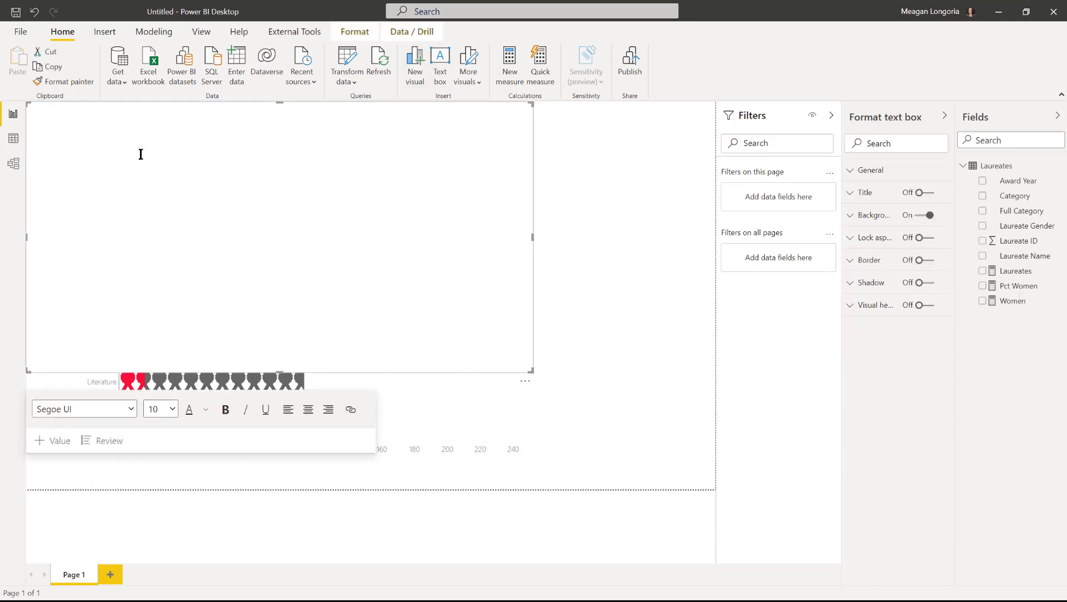
drag(285, 374, 250, 161)
click(161, 117)
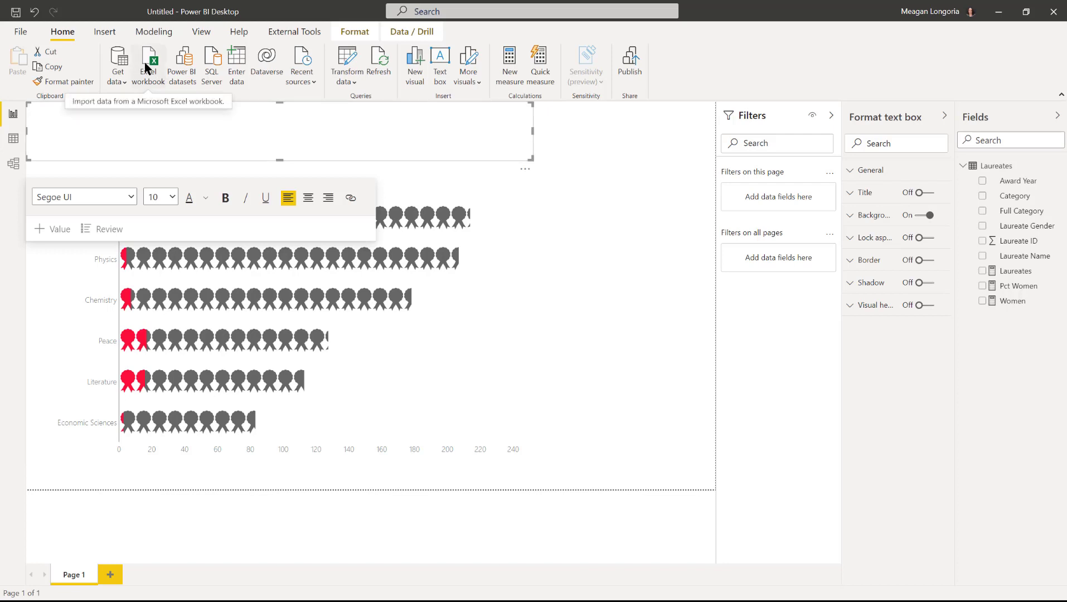
text(Women Nobel Laureates)
Step: Format the whole title as bold Arial Black, size 16
key(ctrl+a)
click(110, 197)
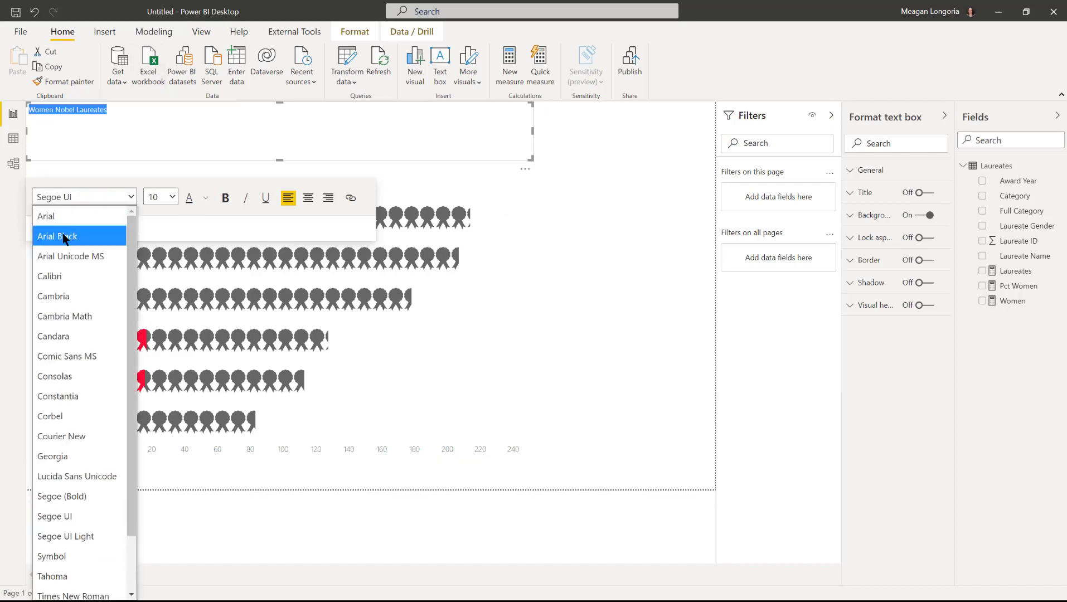
click(63, 235)
click(159, 199)
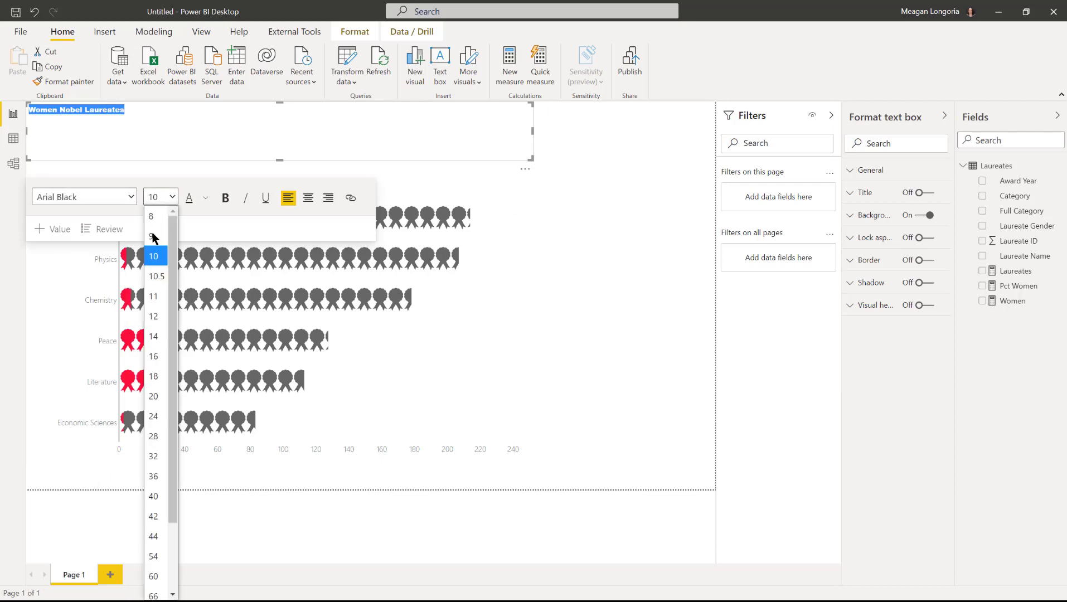
click(159, 355)
click(225, 198)
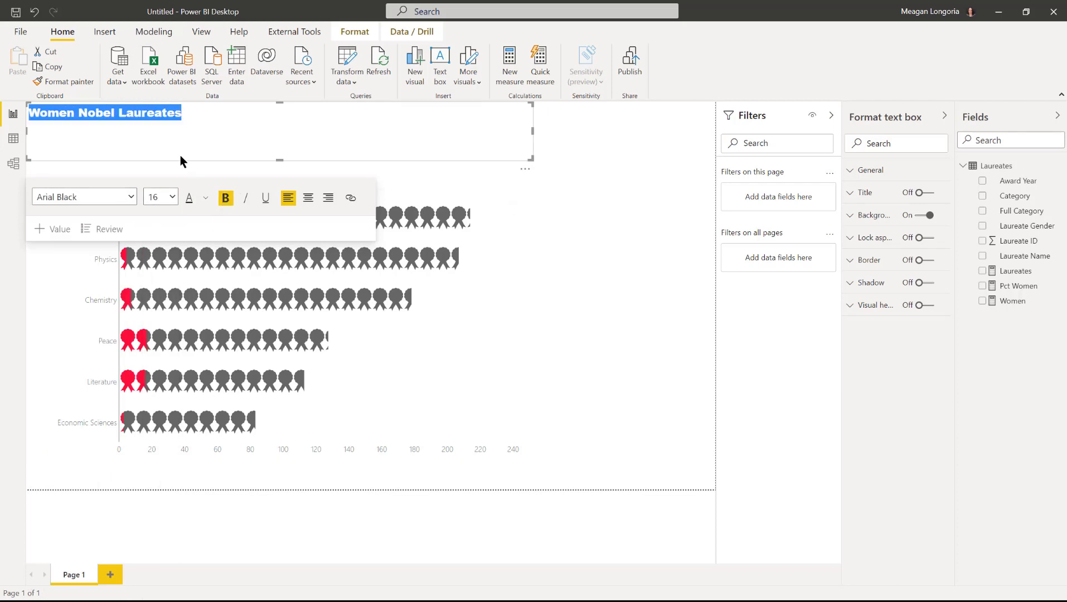
Step: Colour the word 'Women' in the title red #FC0F3A
click(77, 113)
drag(76, 113, 29, 113)
click(206, 199)
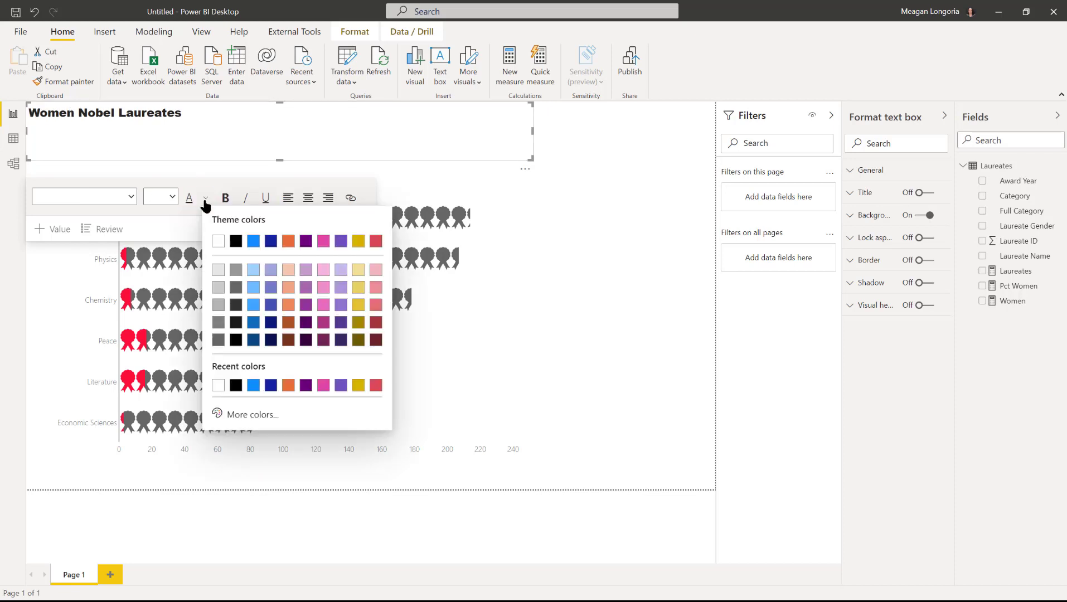
click(248, 414)
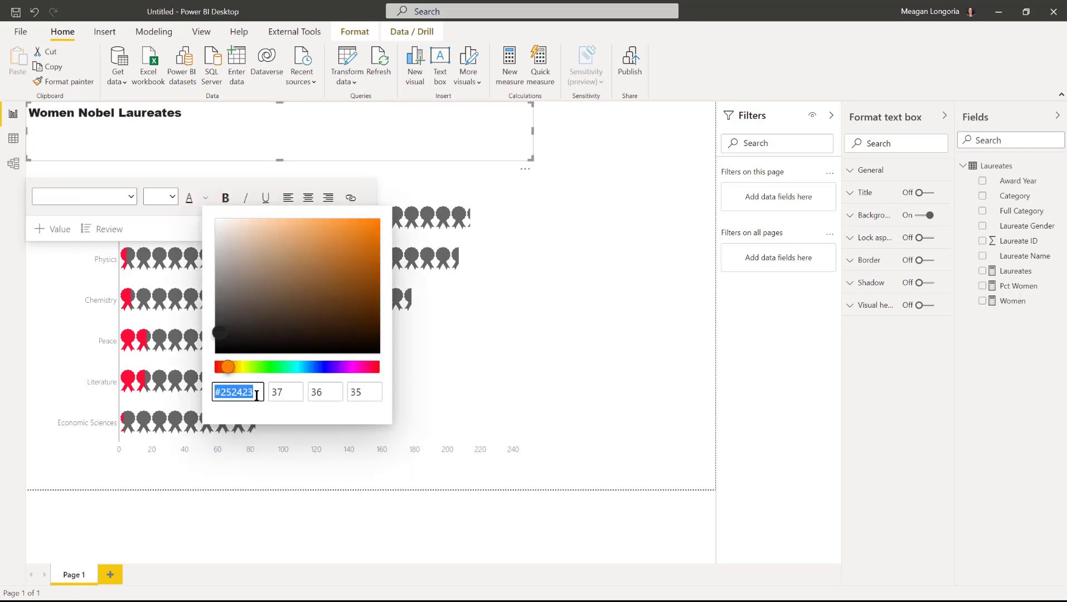
text(#FC0F3A)
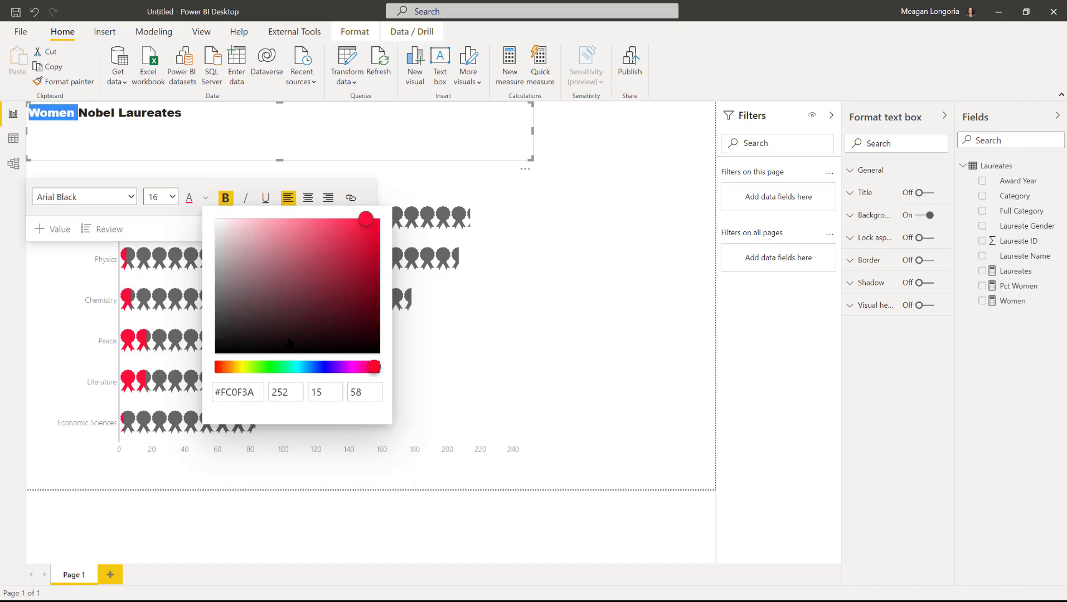
click(127, 143)
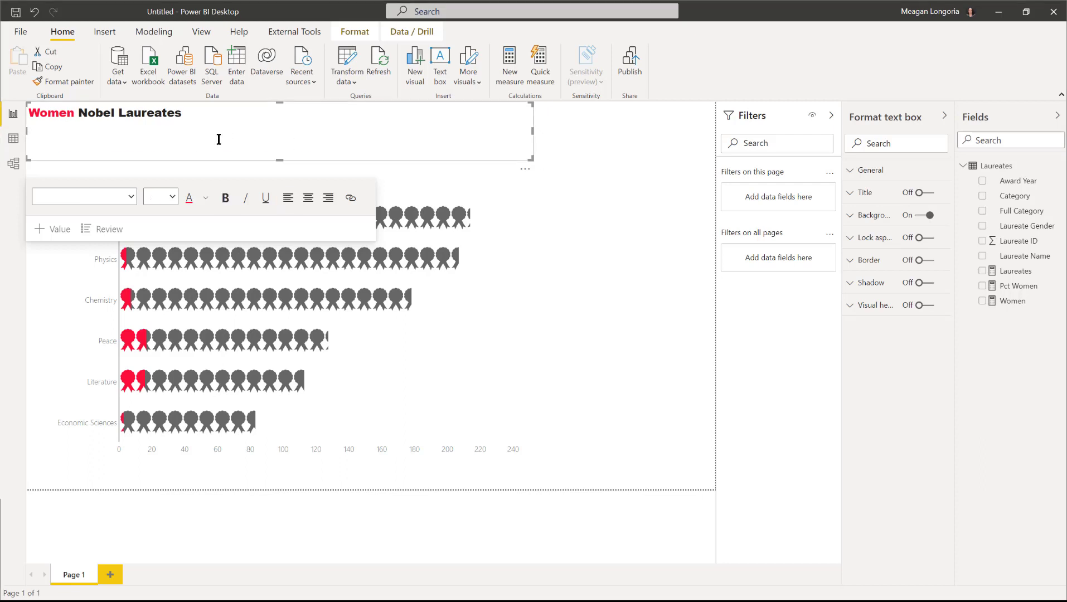
Step: Paste the note below the title: each unit is 10 winners, grey male/unknown, red women
text(Each unit in the chart below represents 10 distinct winners. The gray units represent laureates who are male or whose gender is not available in the data. The red units represent laureates who are female.)
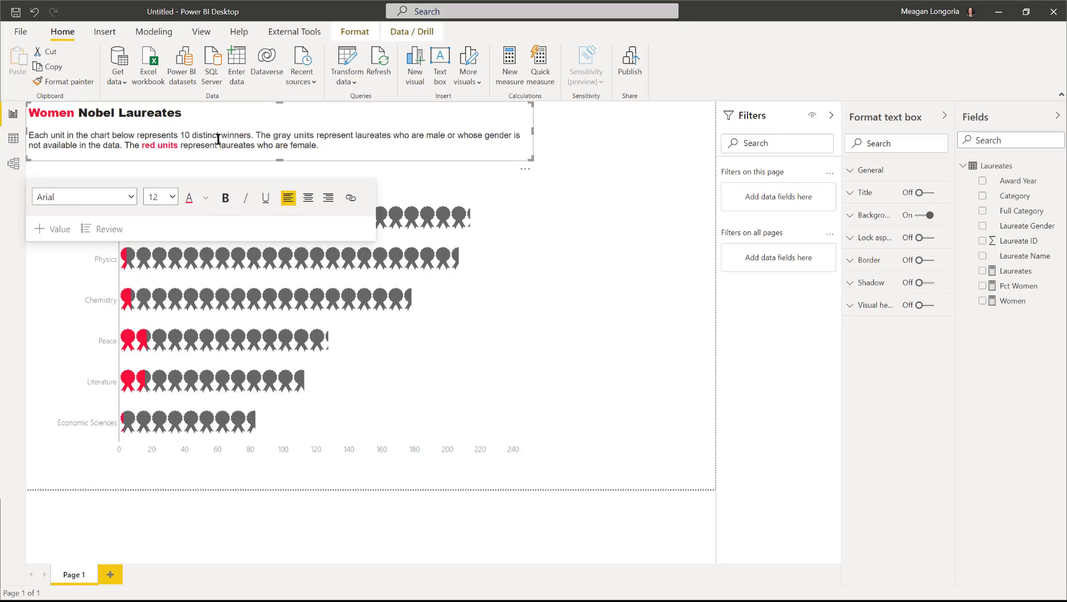
mouse_move(191, 263)
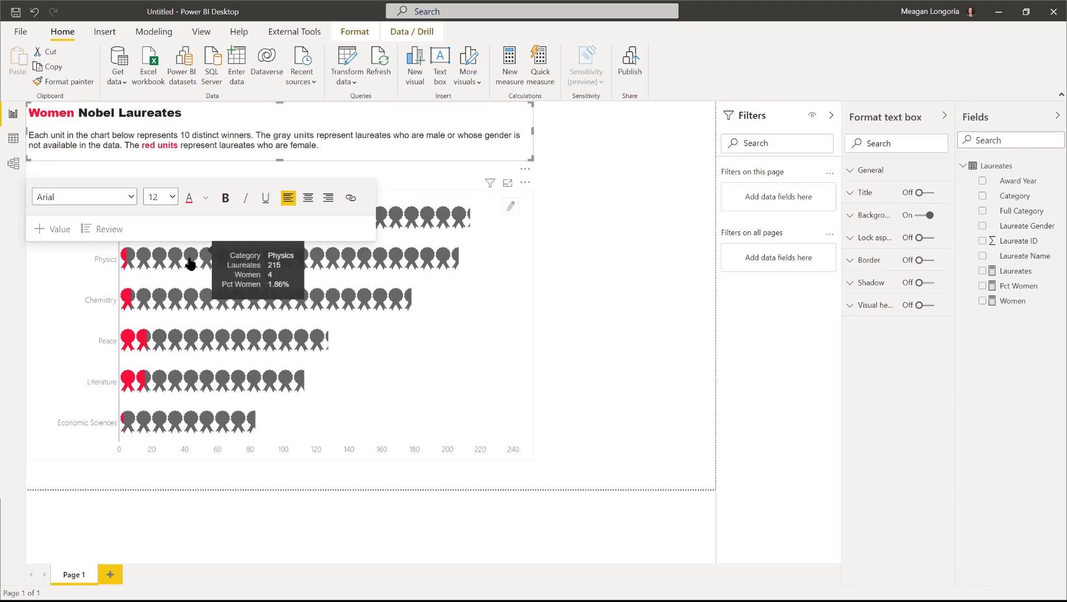
mouse_move(177, 297)
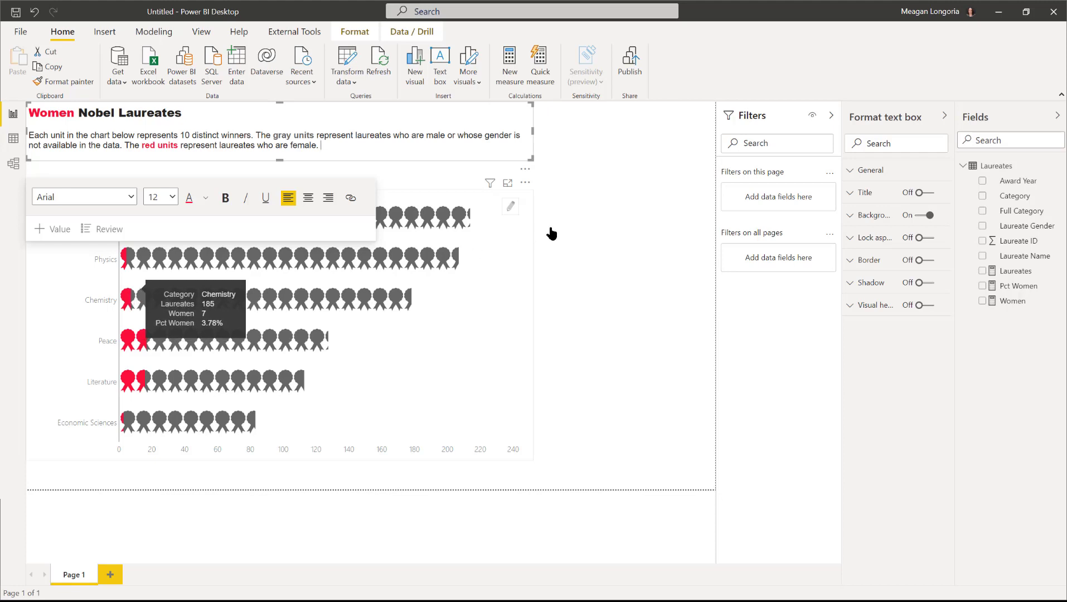
key(Escape)
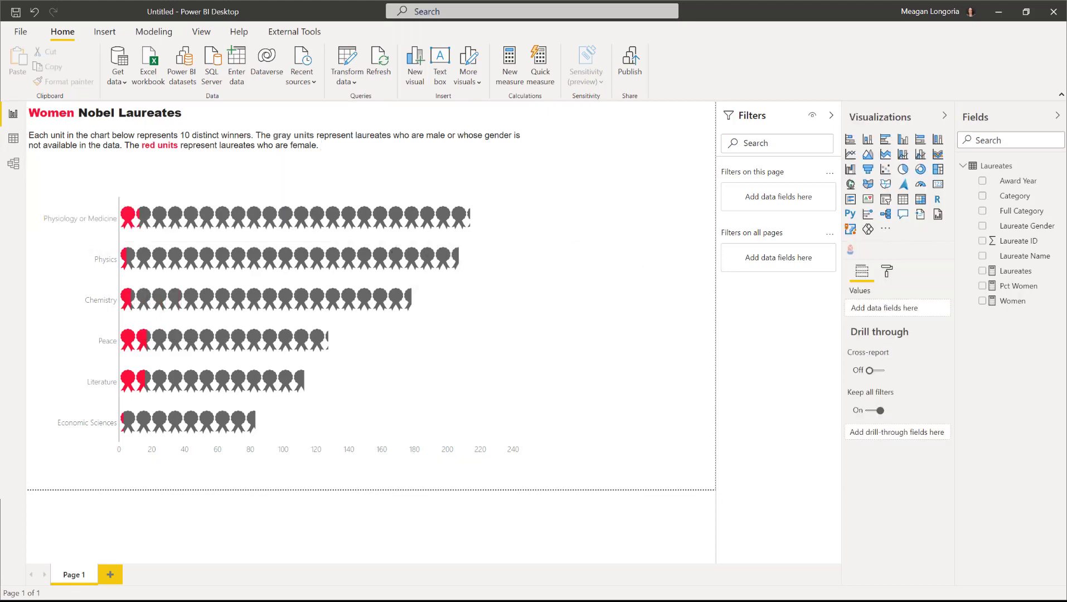
Step: Add a new text box stating the first woman won a Nobel Prize in 1903, then 'Out of'
click(630, 177)
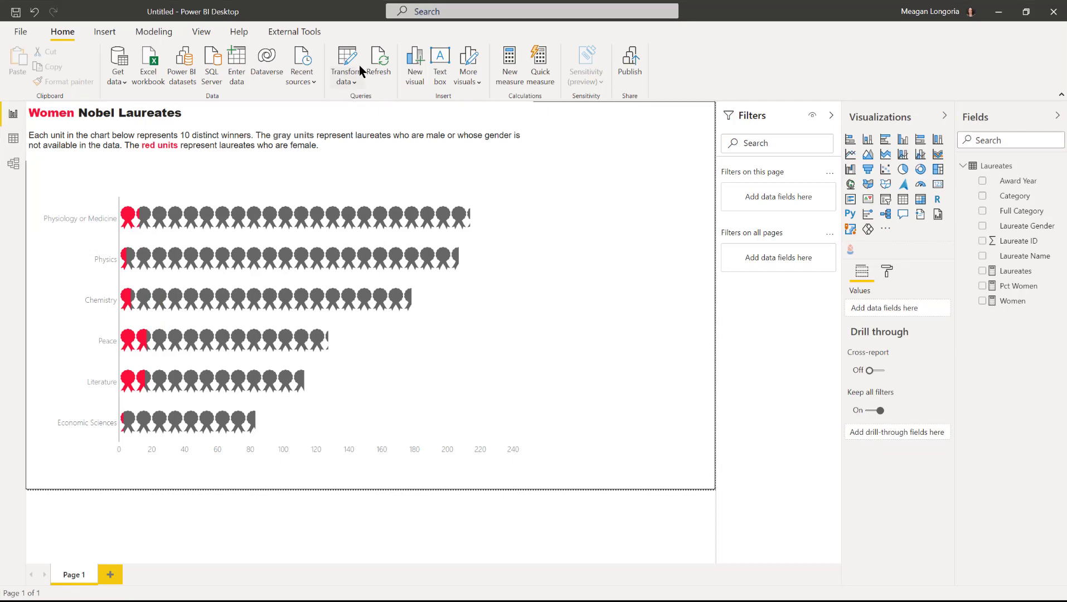
click(435, 70)
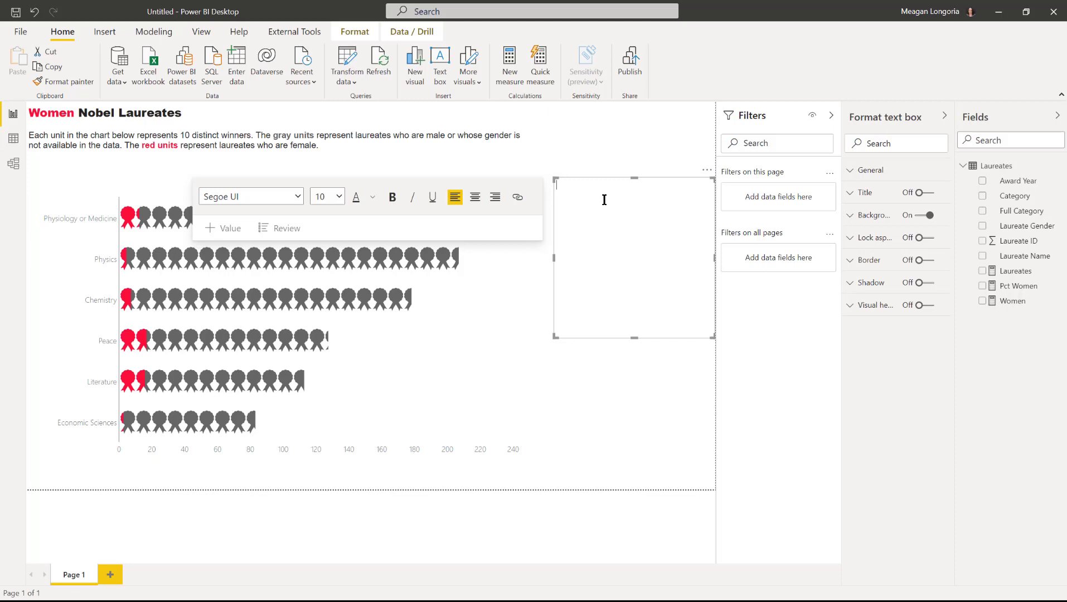
text(Ma)
key(ctrl+a)
text(Marie Curie was the first woman to win a Nobel Prize in 1903.)
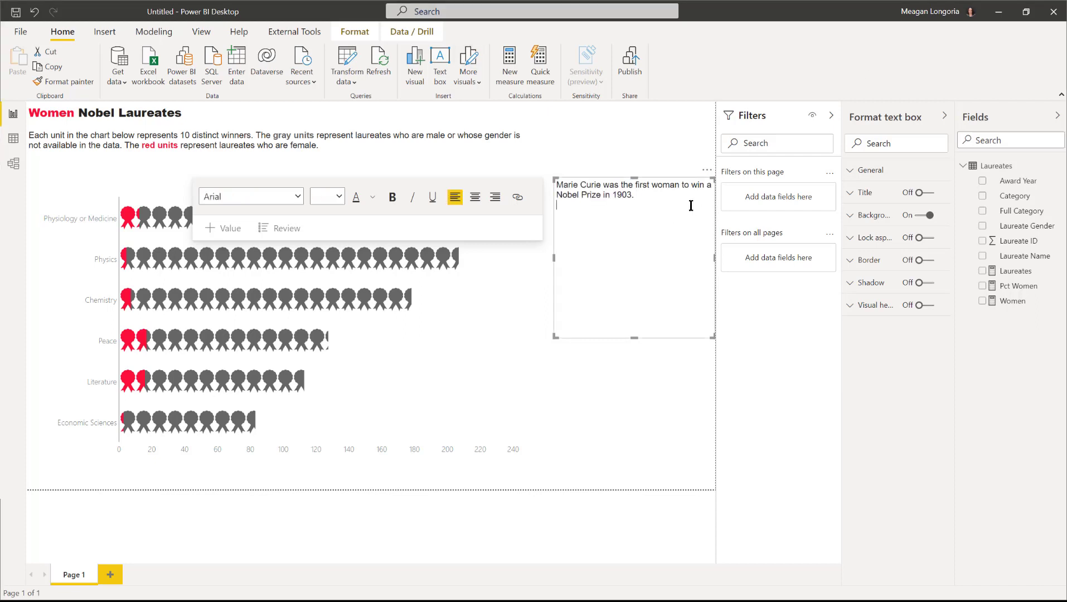
key(Return)
text(Out of)
Step: Insert the live laureates value (962) after 'Out of', followed by 'laureates, only'
click(209, 239)
text(lau)
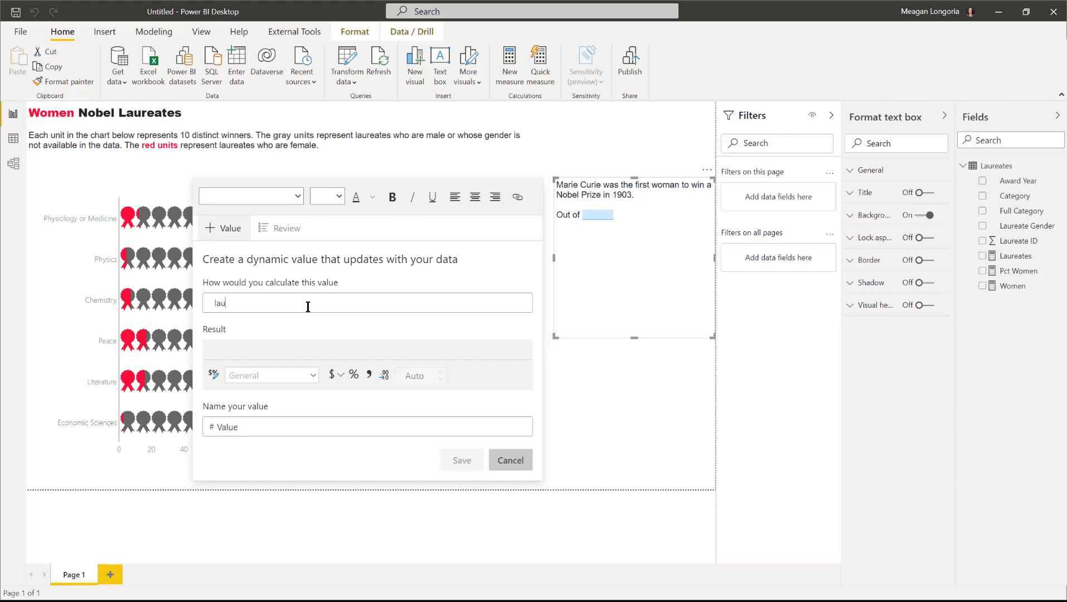
text(reates)
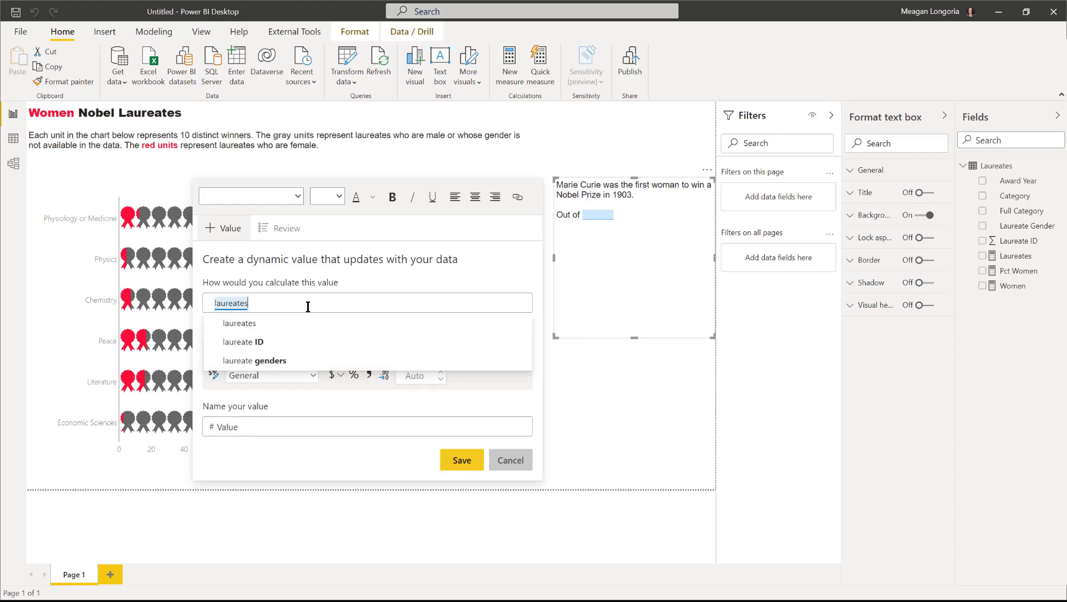
click(274, 326)
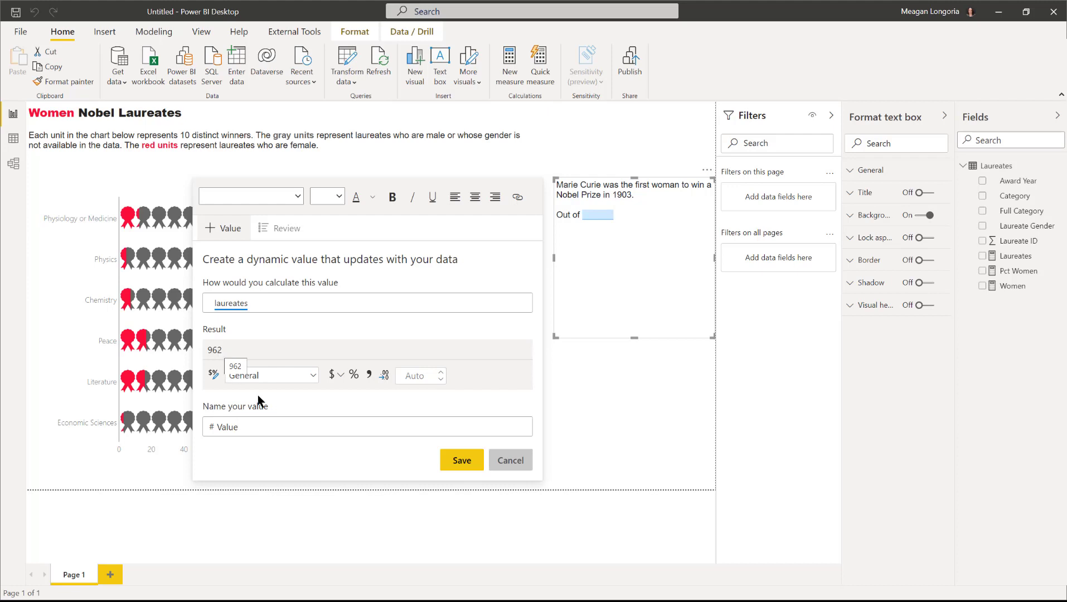
click(461, 460)
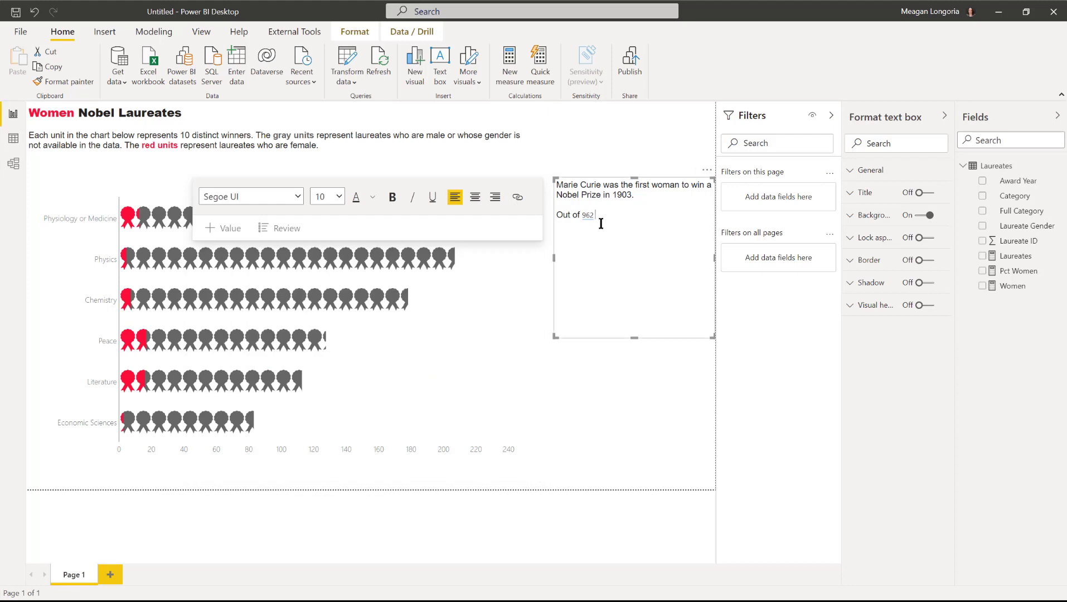
text(laureates, only)
Step: Insert the live women value (57), finish the sentence, and begin the 'Notes' line
click(226, 229)
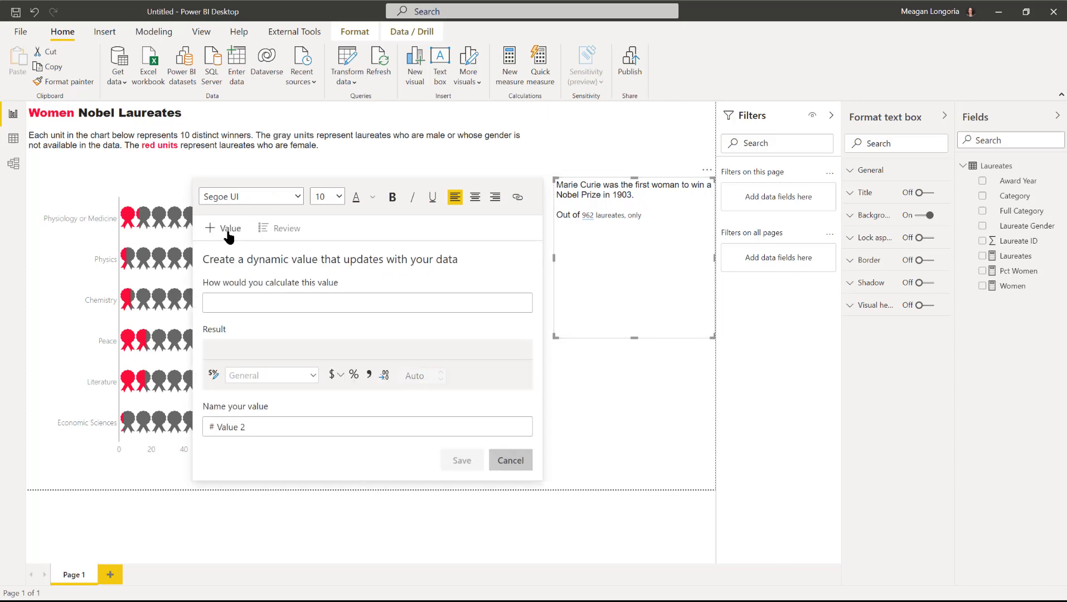
text(women)
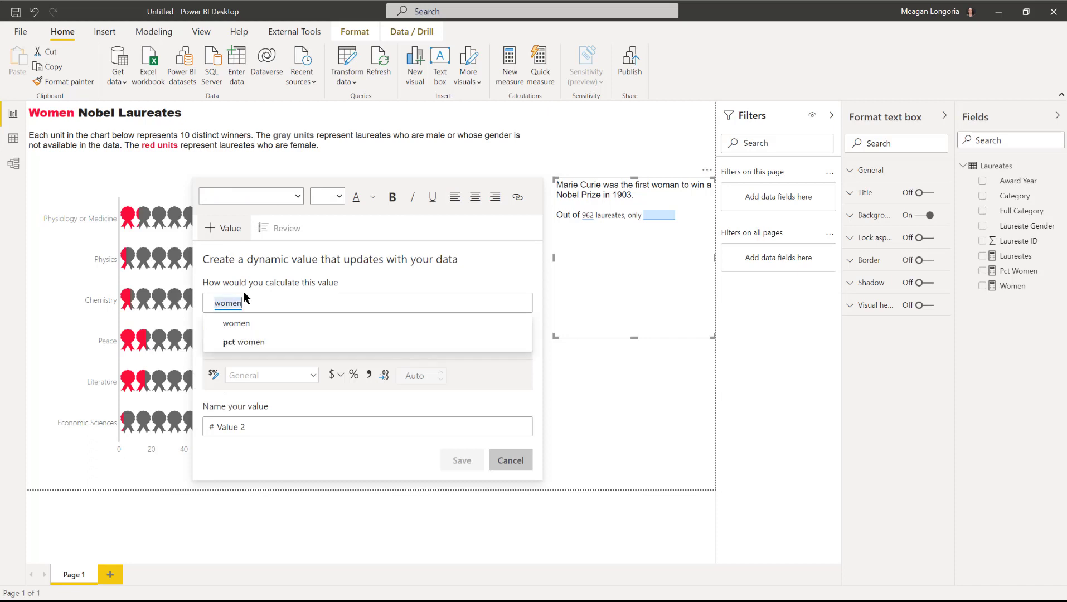
click(233, 325)
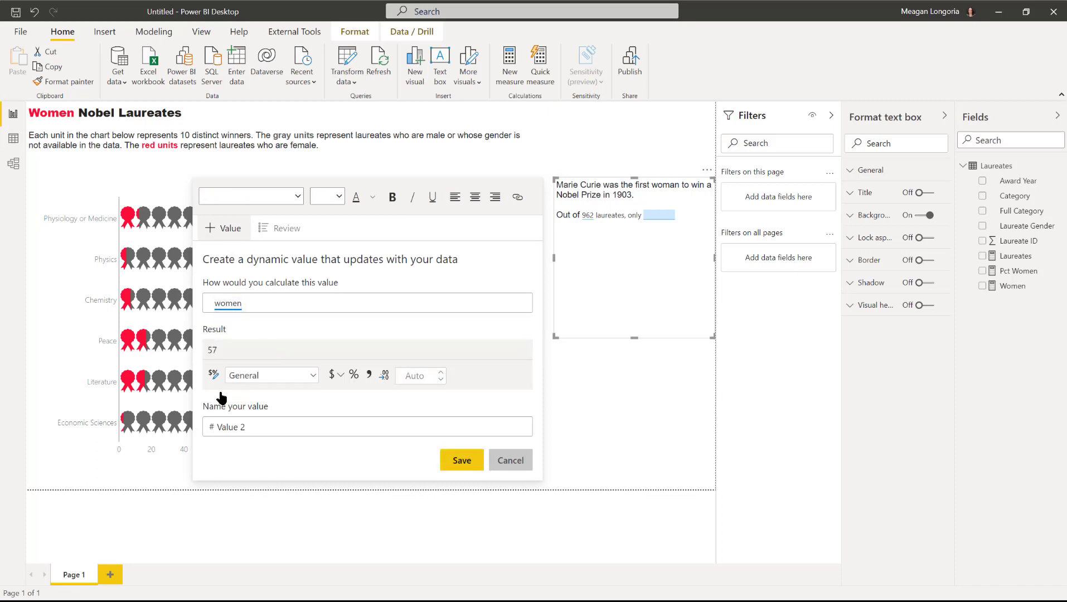
click(455, 461)
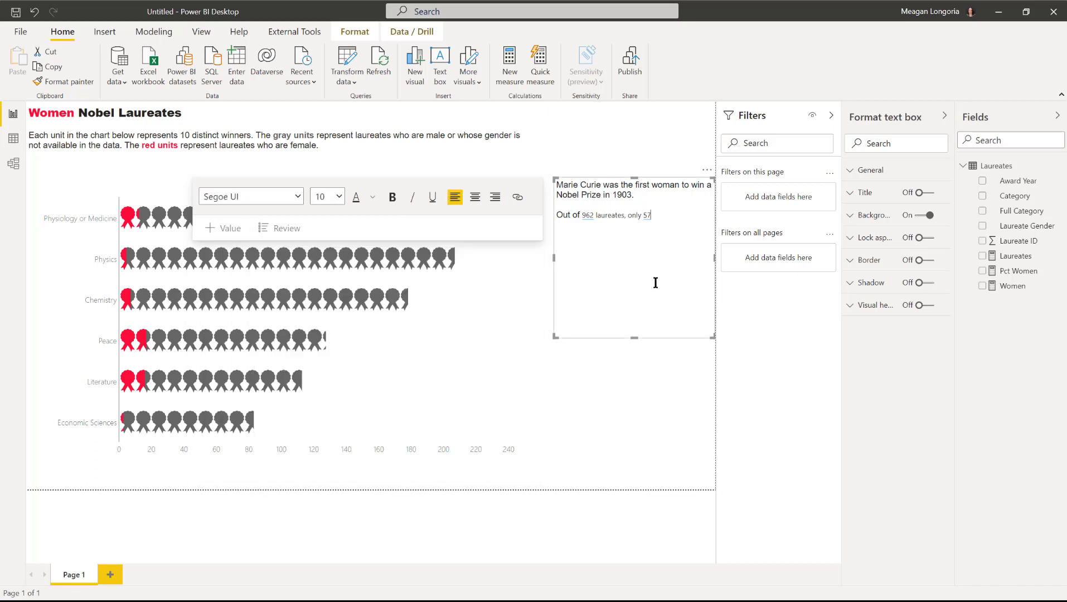
text(women have been awarded the prize to date (some of them multiple times).)
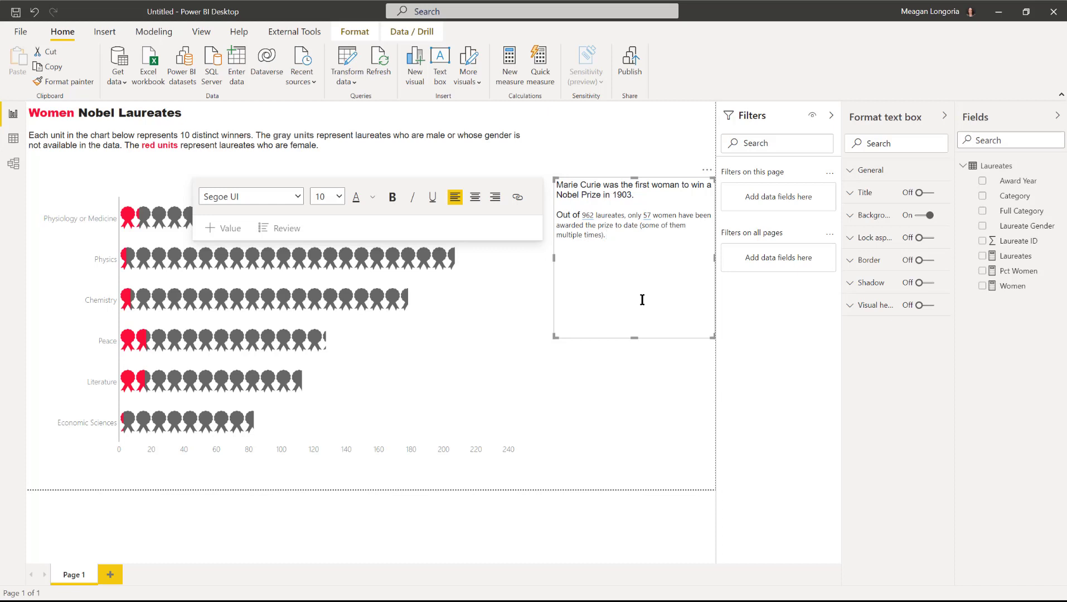
text(Notes)
text( There are)
Step: Create the measure Unknown gender = CALCULATE([Laureates], Laureates[Laureate Gender] = "")
right_click(1004, 166)
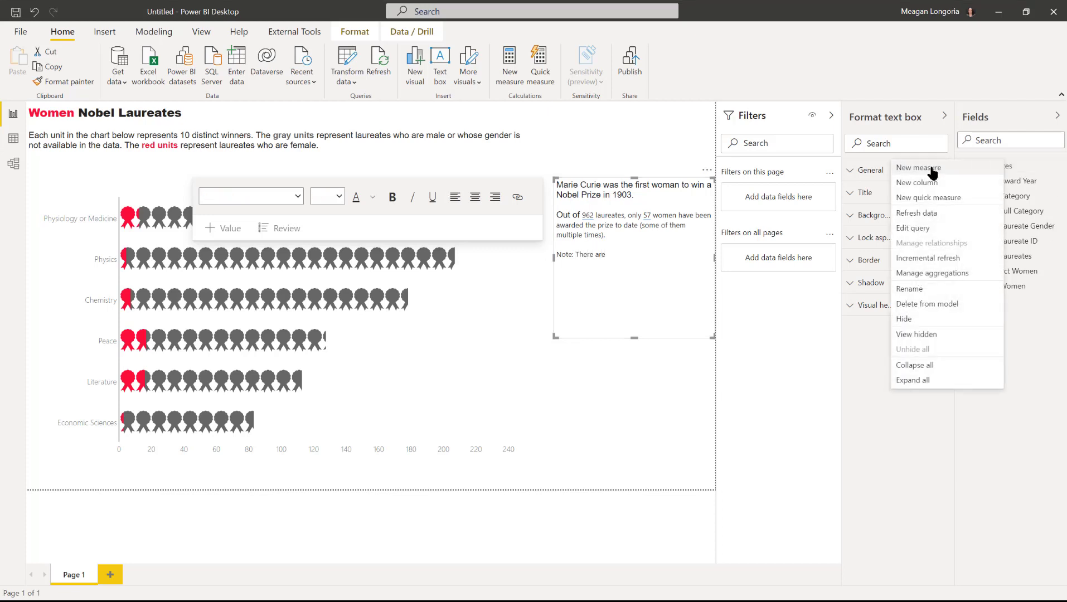
key(Escape)
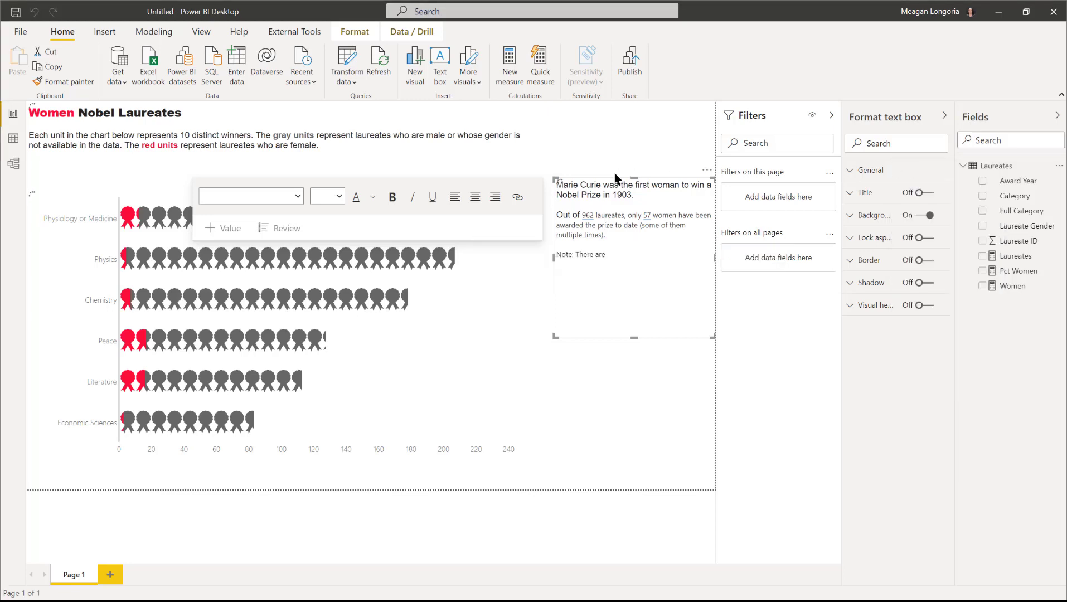
text(Unknown gender = CALCULATE([Laureates])
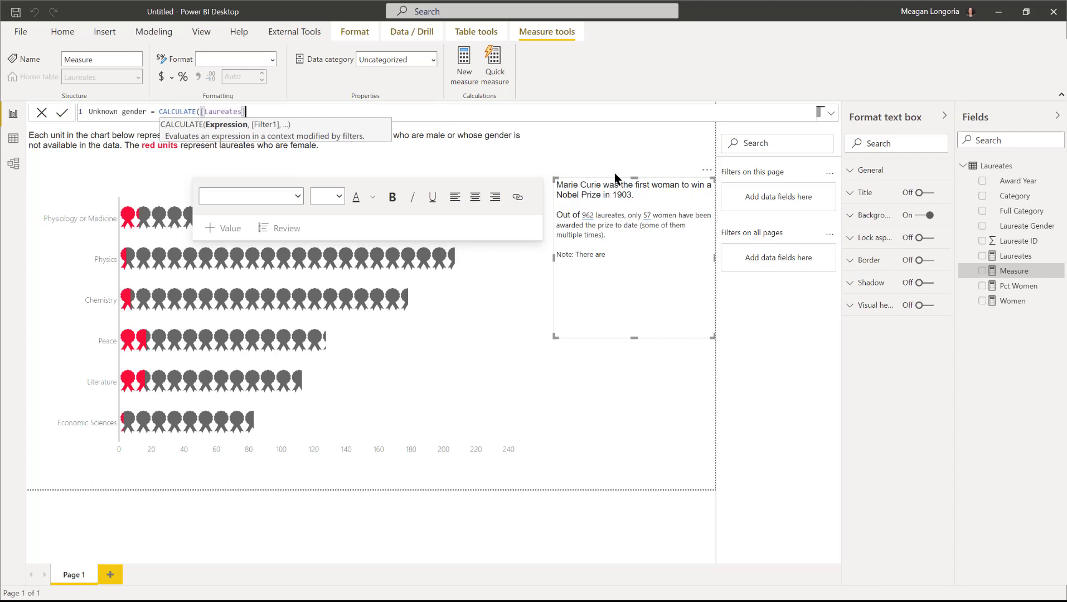
text(,)
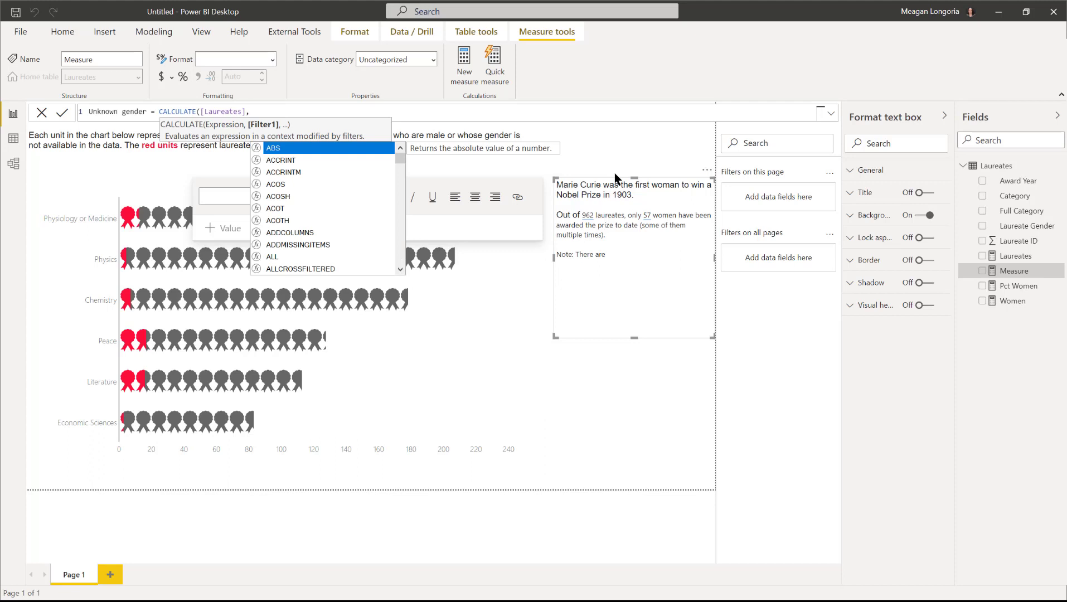
text(ger)
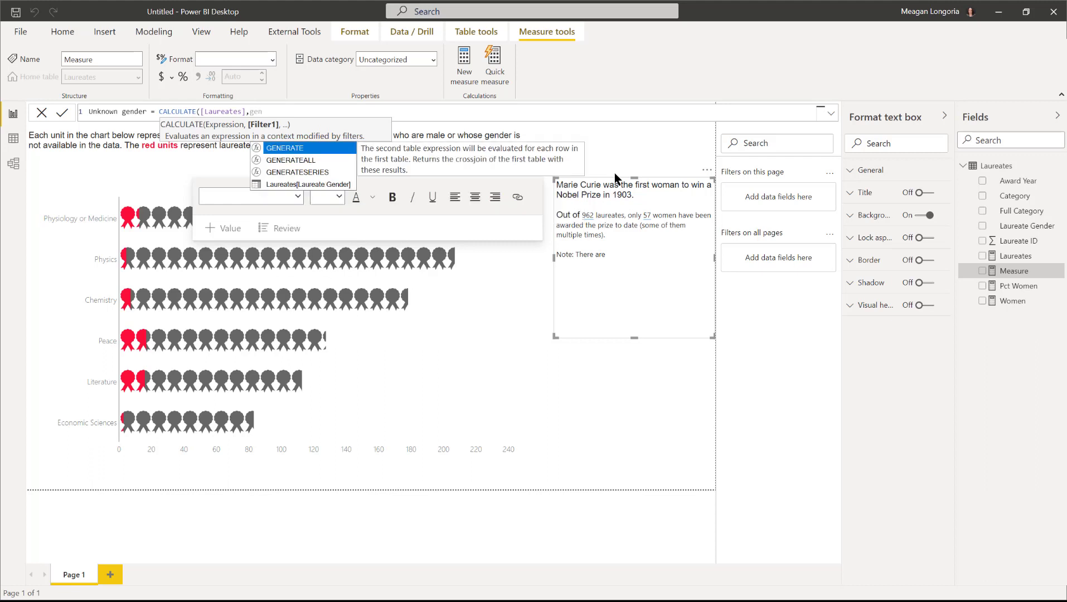
click(330, 187)
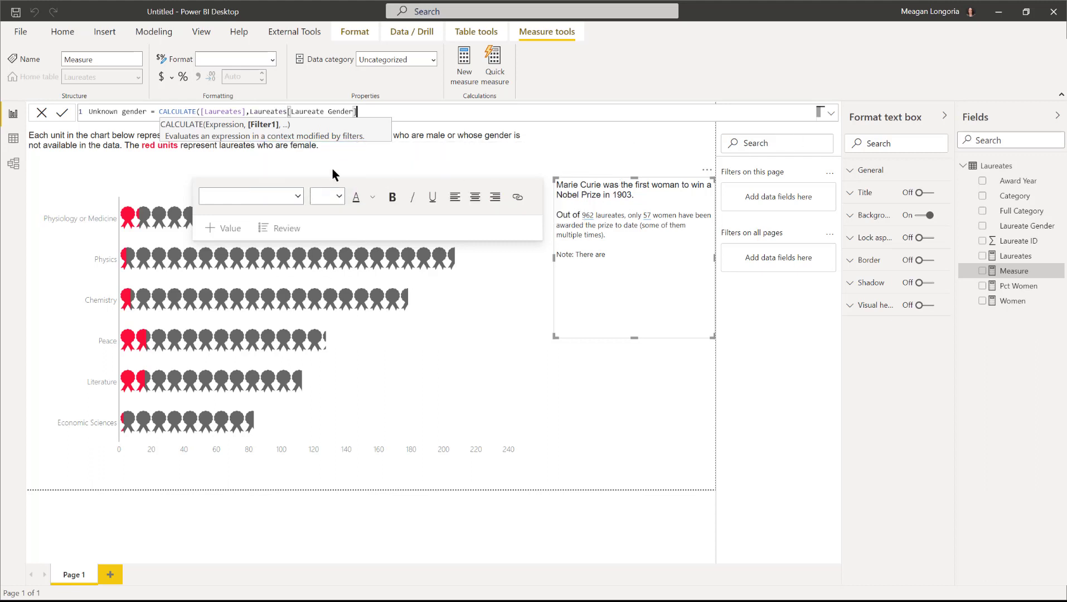
text(= ""))
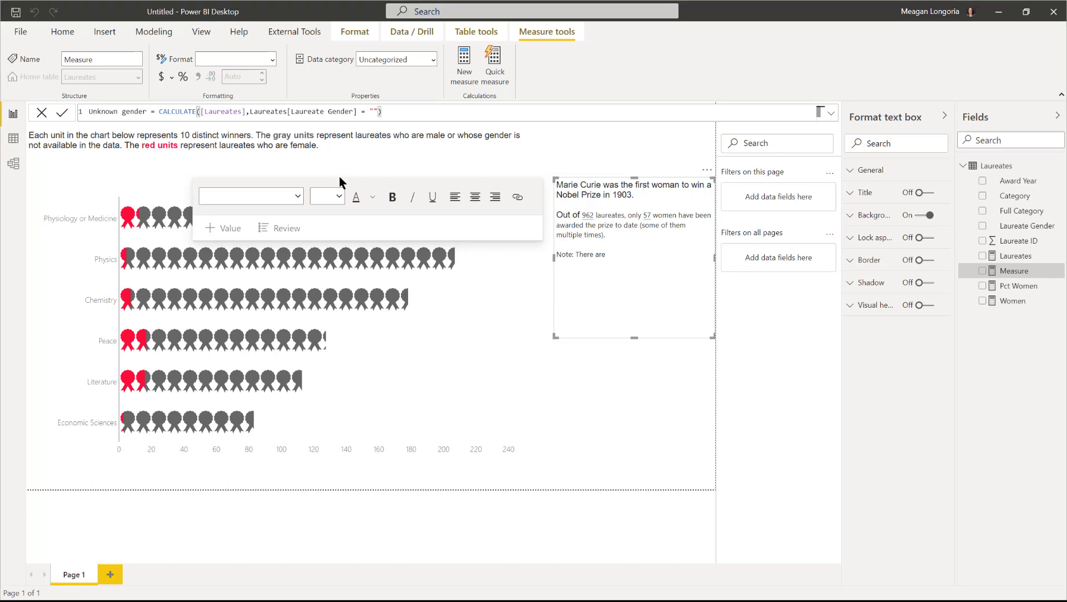
key(Return)
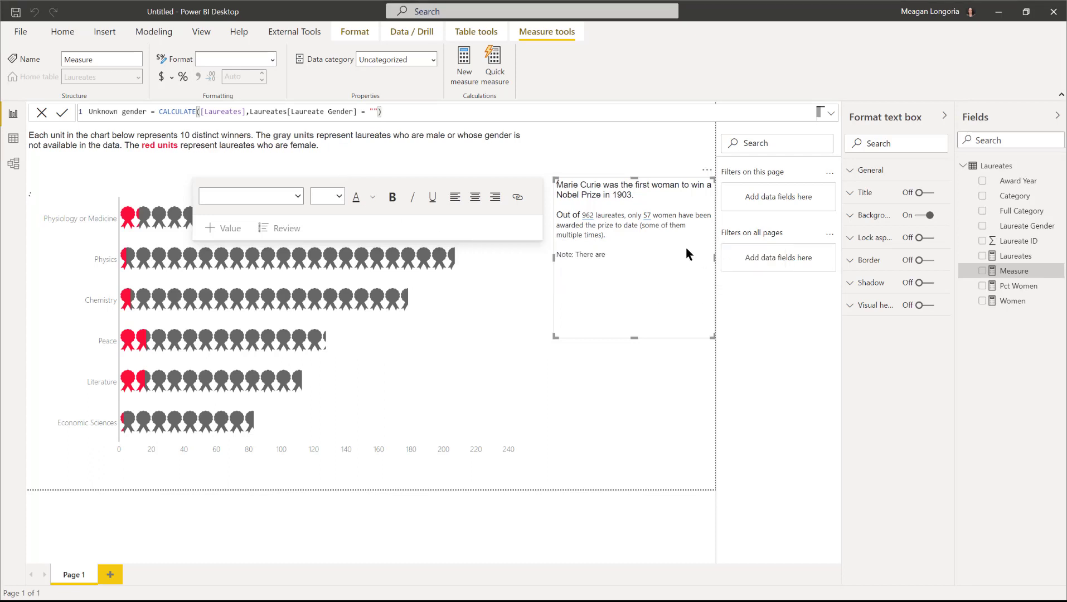
click(646, 257)
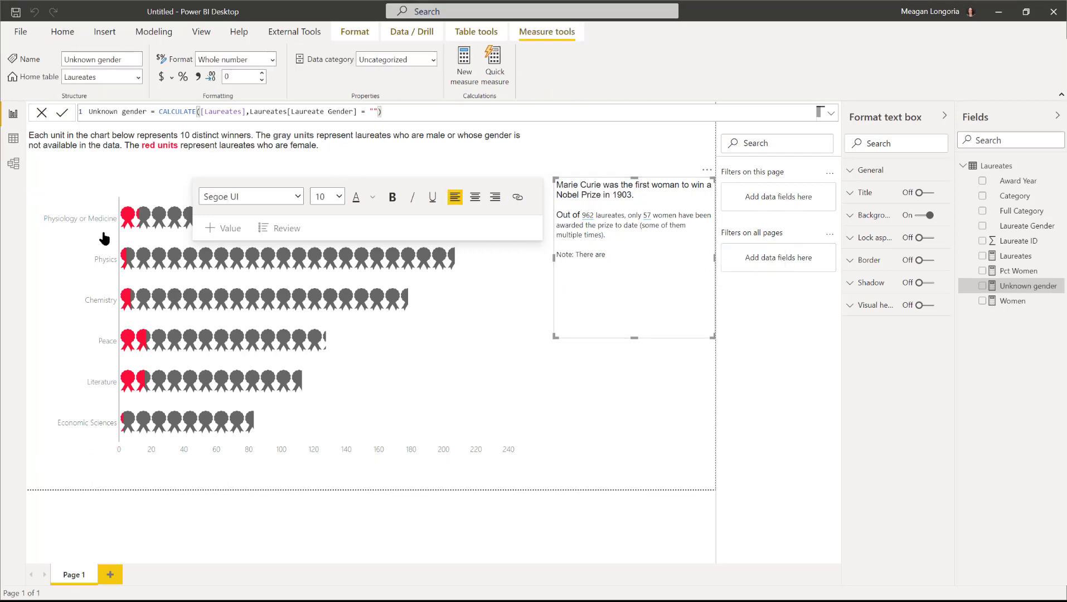
Step: Insert the unknown-gender measure as a live 25 value and finish with 'Nobel Prize recipients whose gender is unknown'
click(211, 229)
text(unknown)
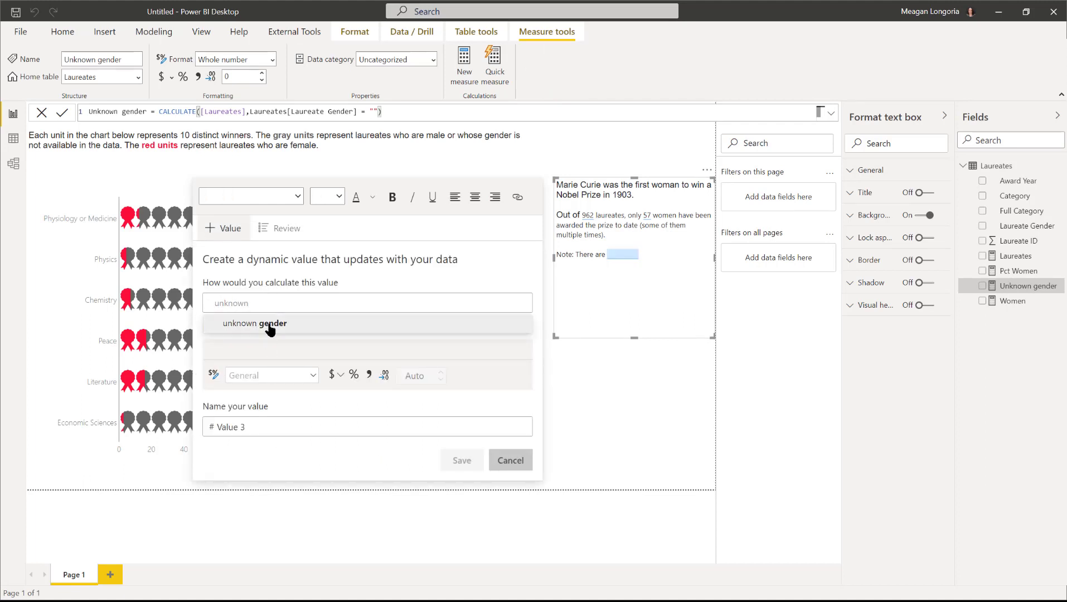
click(264, 325)
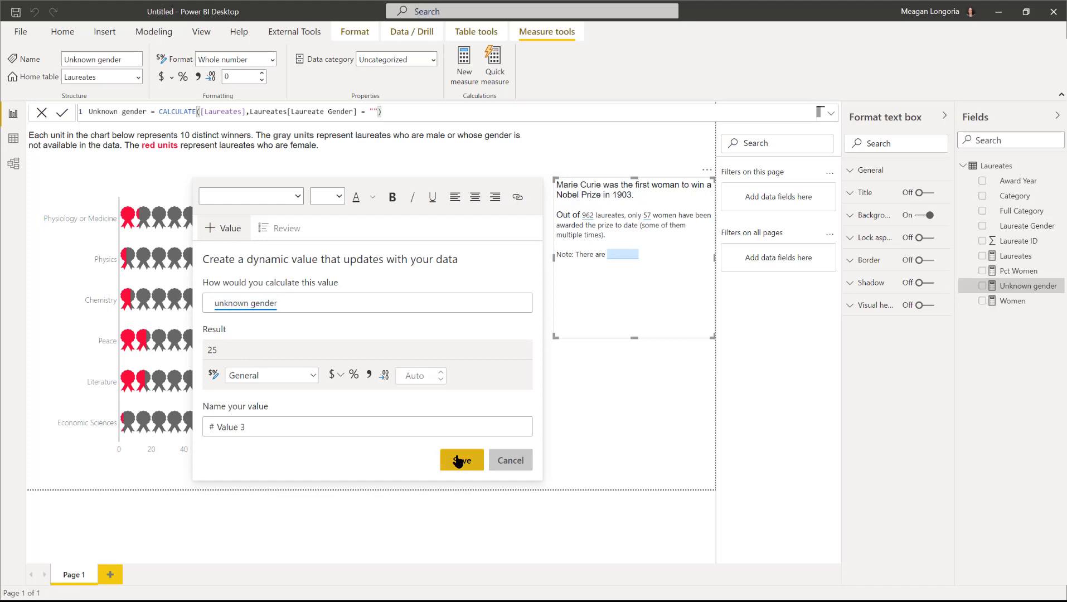
click(457, 461)
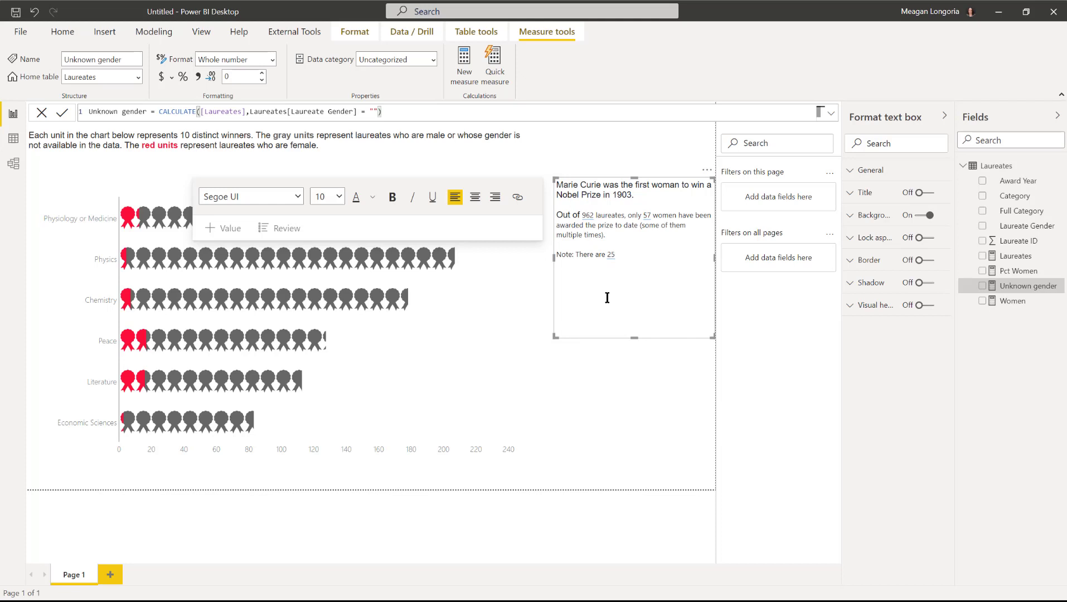
text(Nobel Prize recipients whose gender)
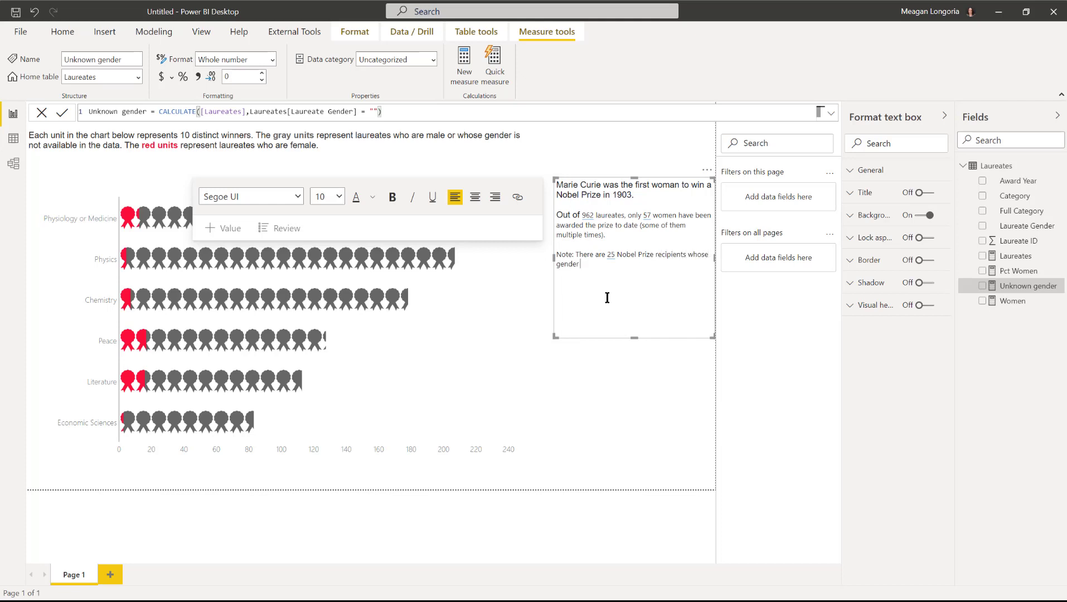
text( is unknown.)
Step: Select all the text in the note box and set it to Arial, size 12
click(636, 413)
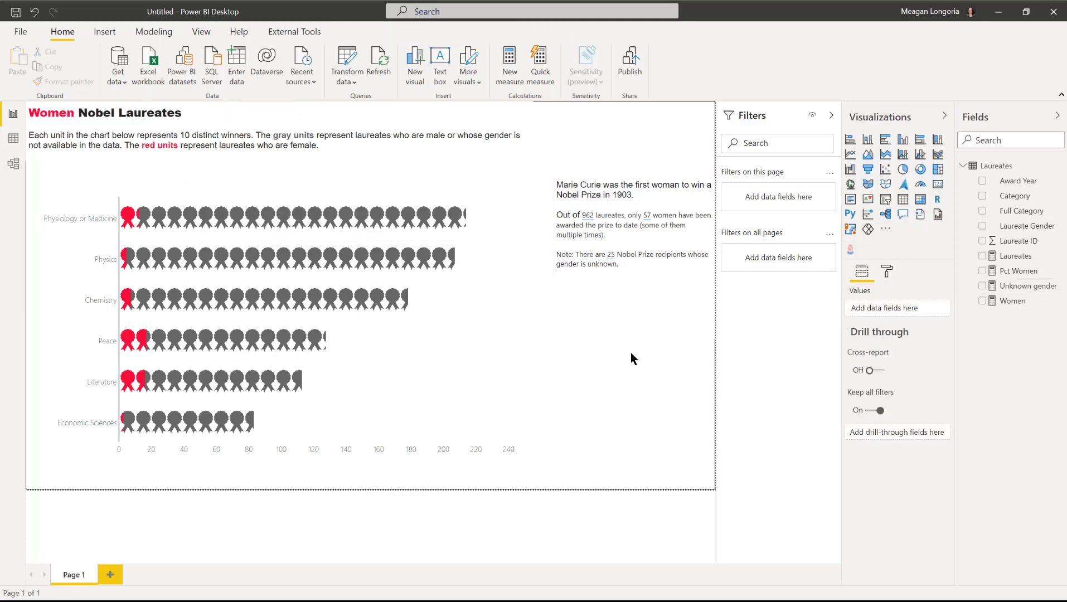
click(670, 243)
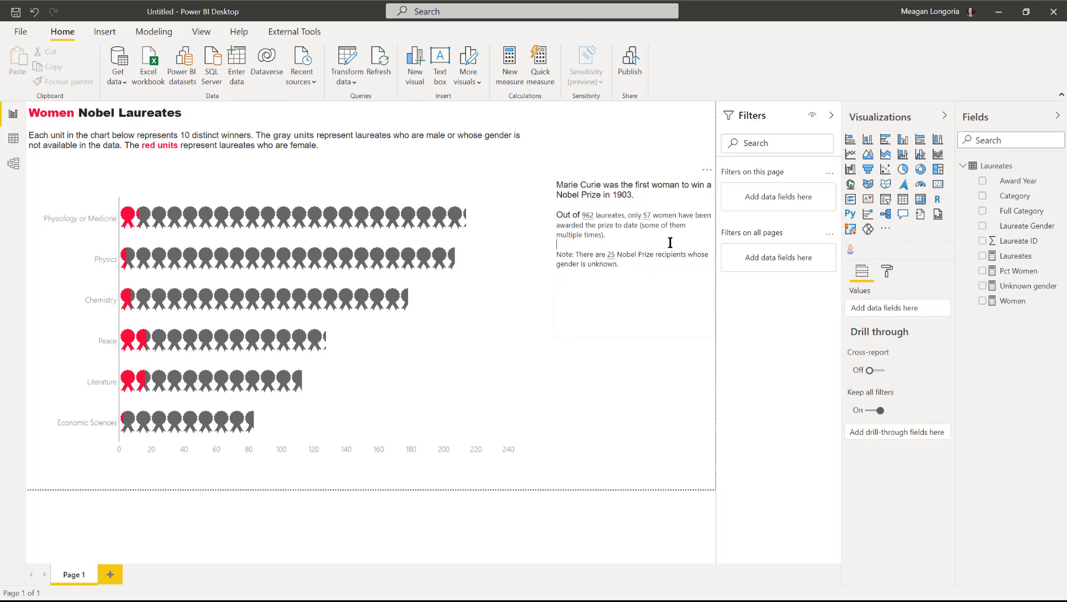
key(ctrl+a)
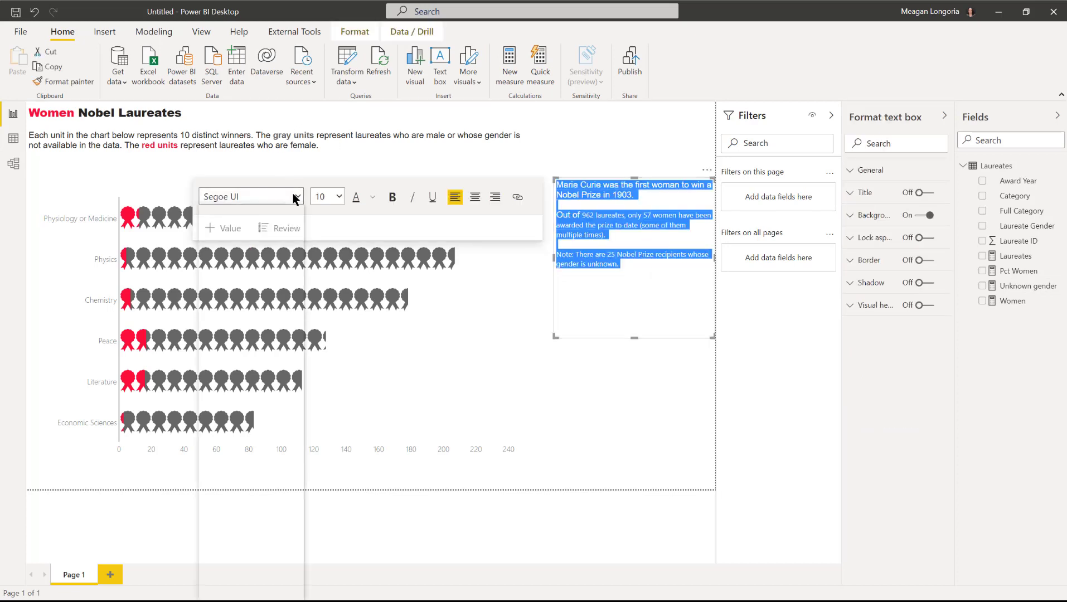
click(294, 197)
click(223, 215)
click(340, 196)
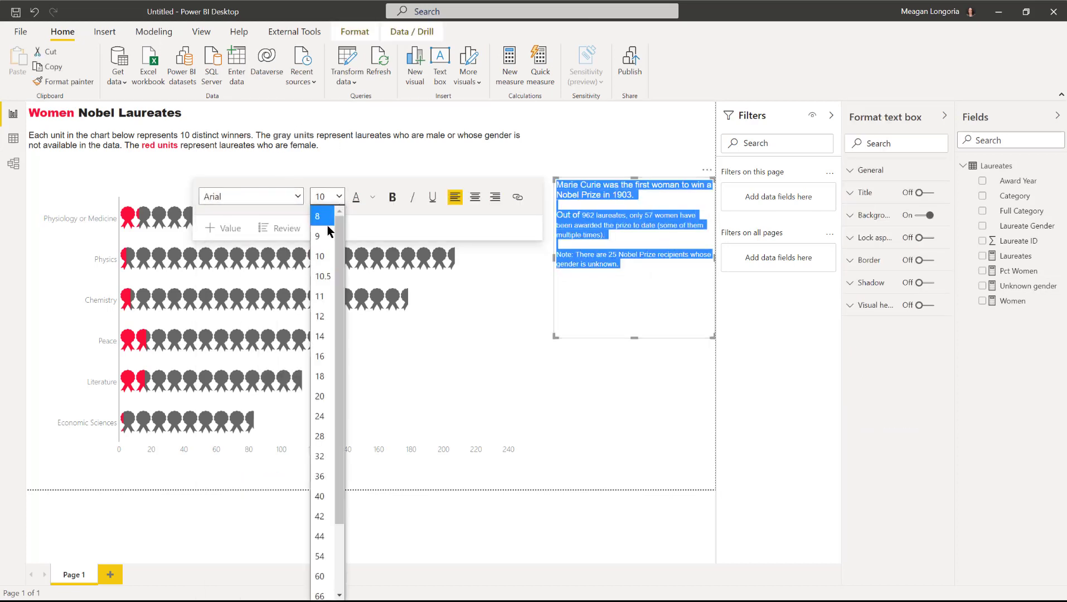
click(321, 317)
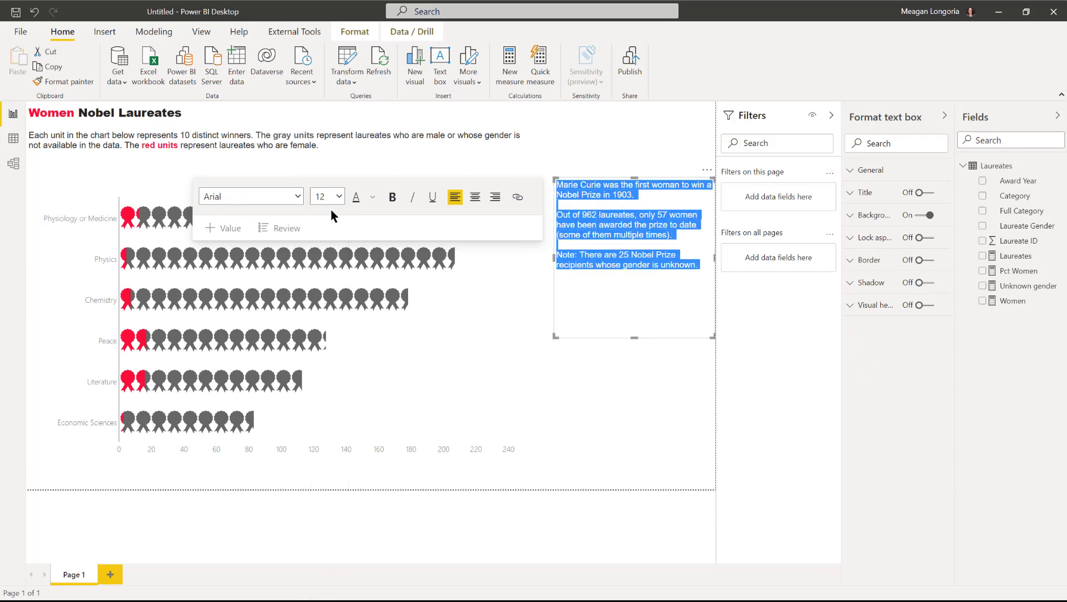
click(607, 292)
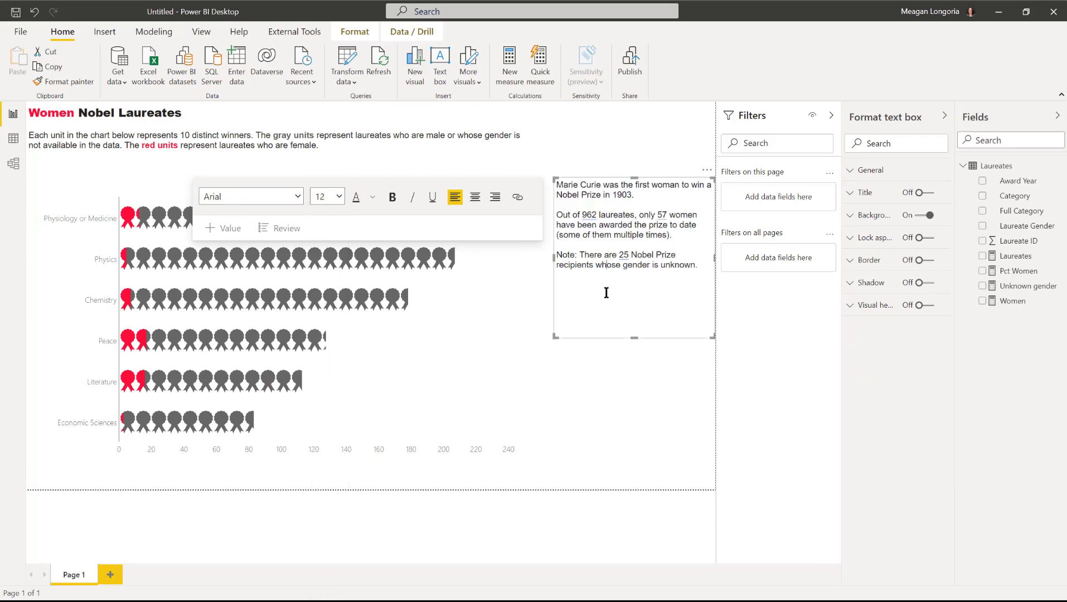
click(623, 415)
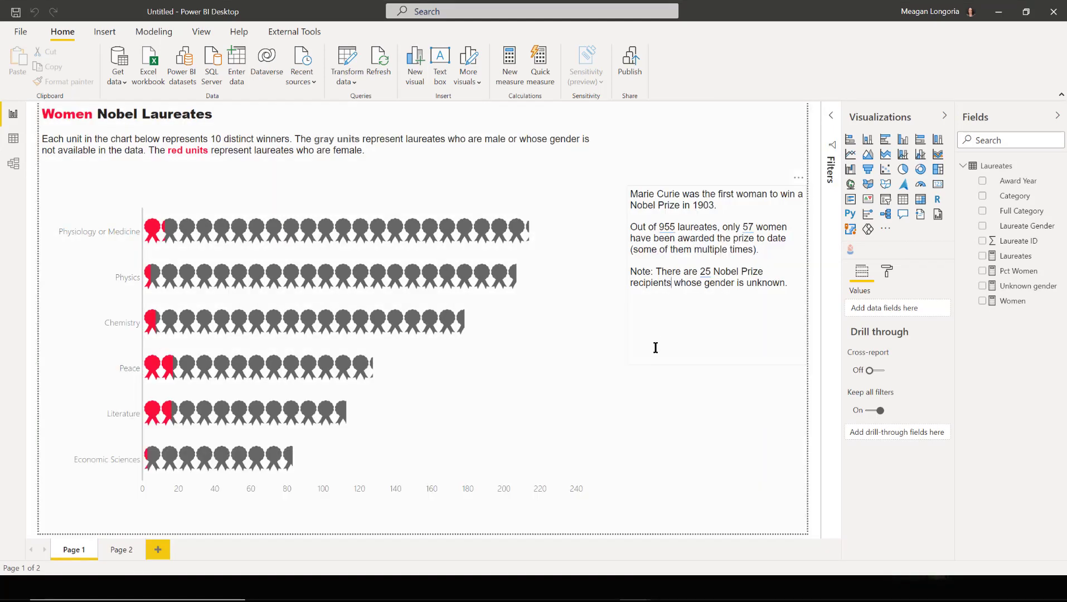
Step: Try 'laureates' as the calculation behind the 955 value, see it returns 962, then cancel
click(656, 347)
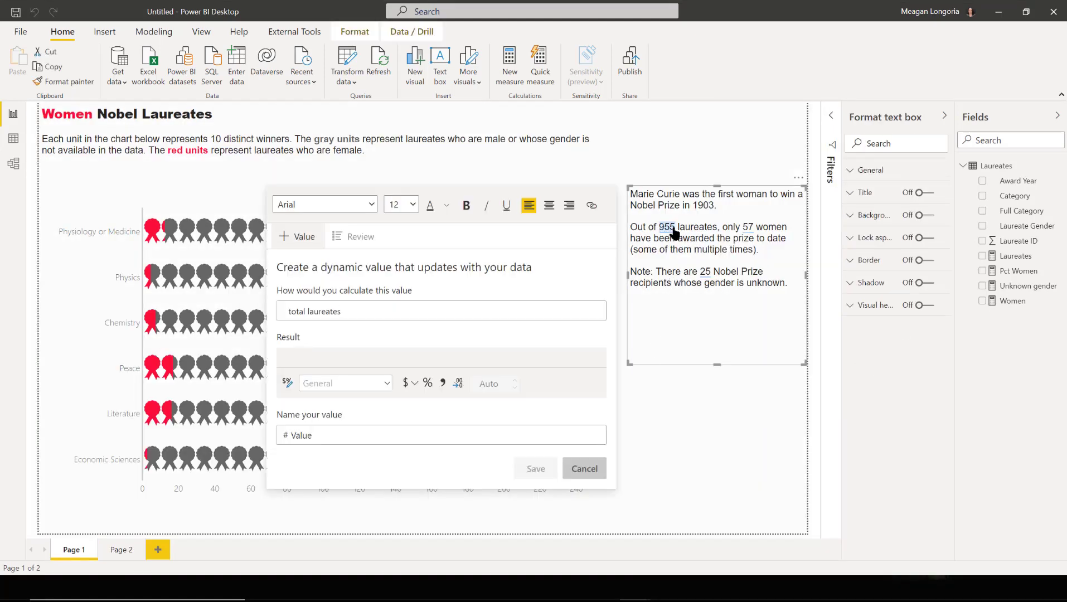
double_click(326, 311)
key(ctrl+a)
text(t)
key(BackSpace)
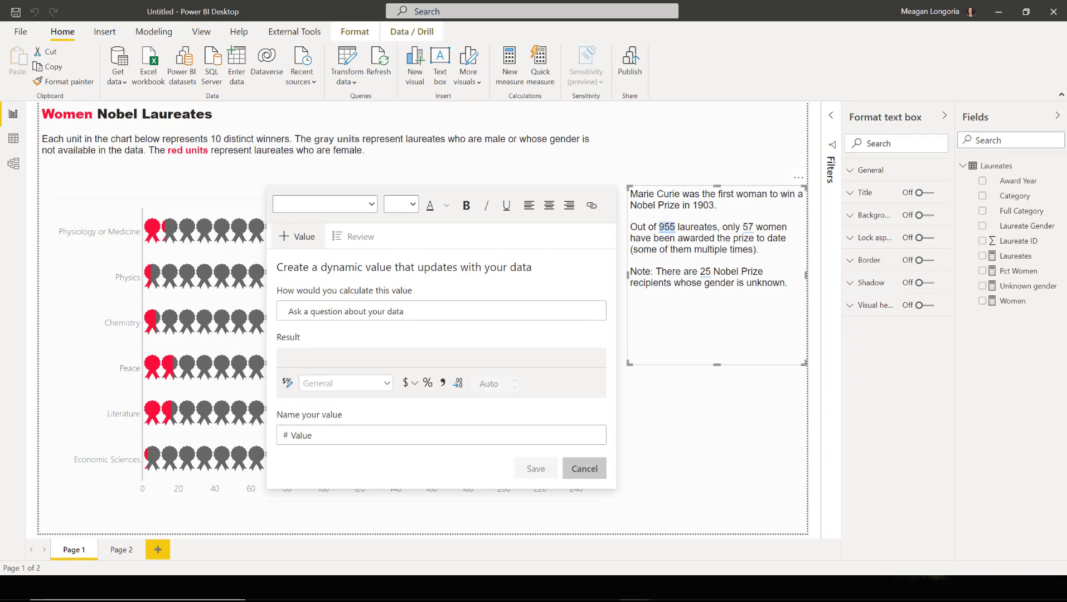
text(lau)
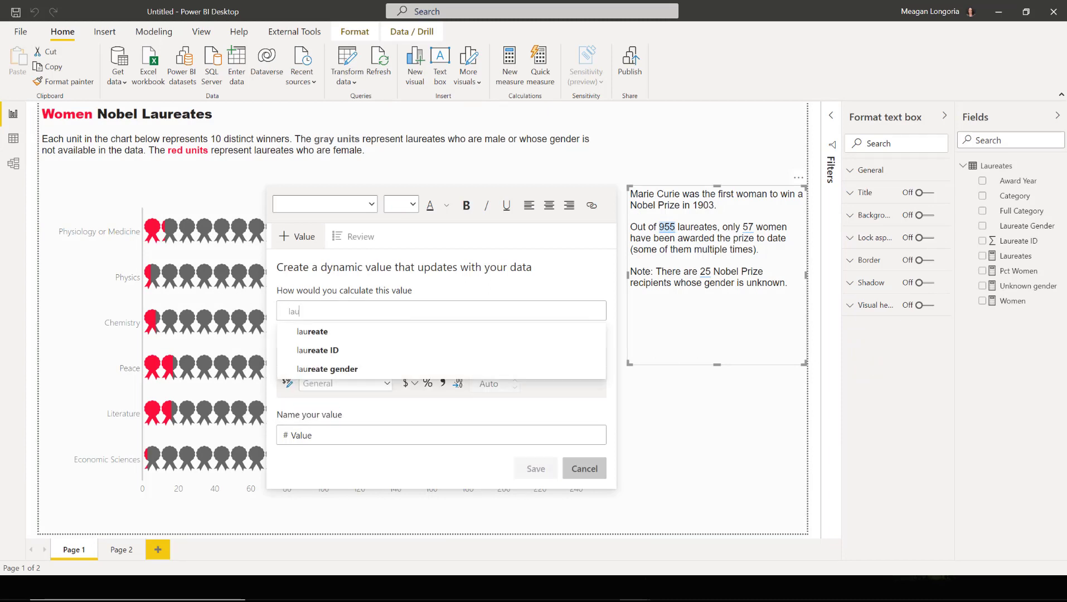
text(reates)
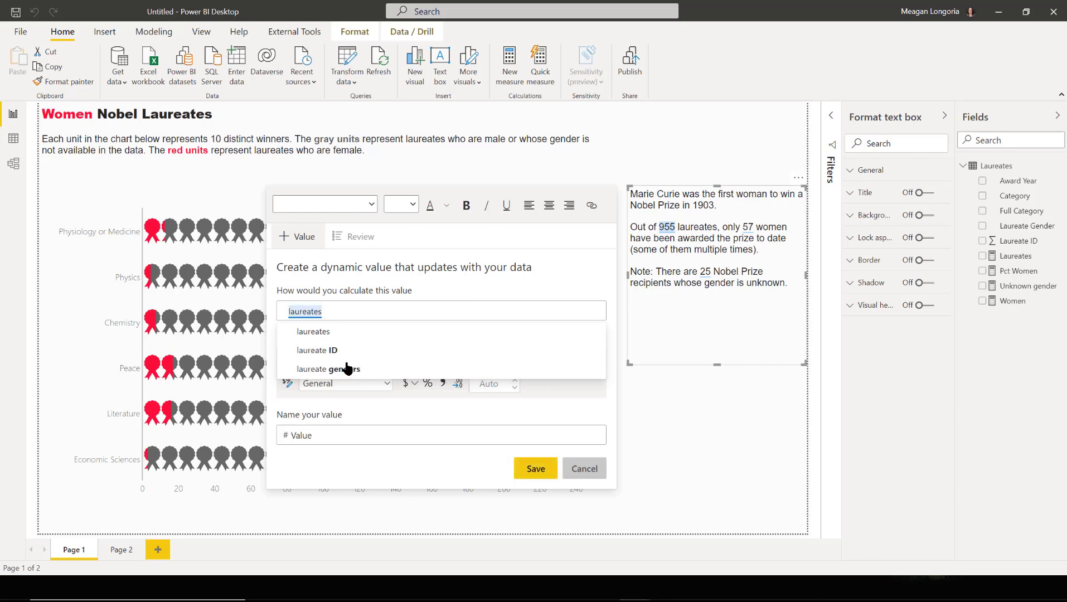
click(337, 333)
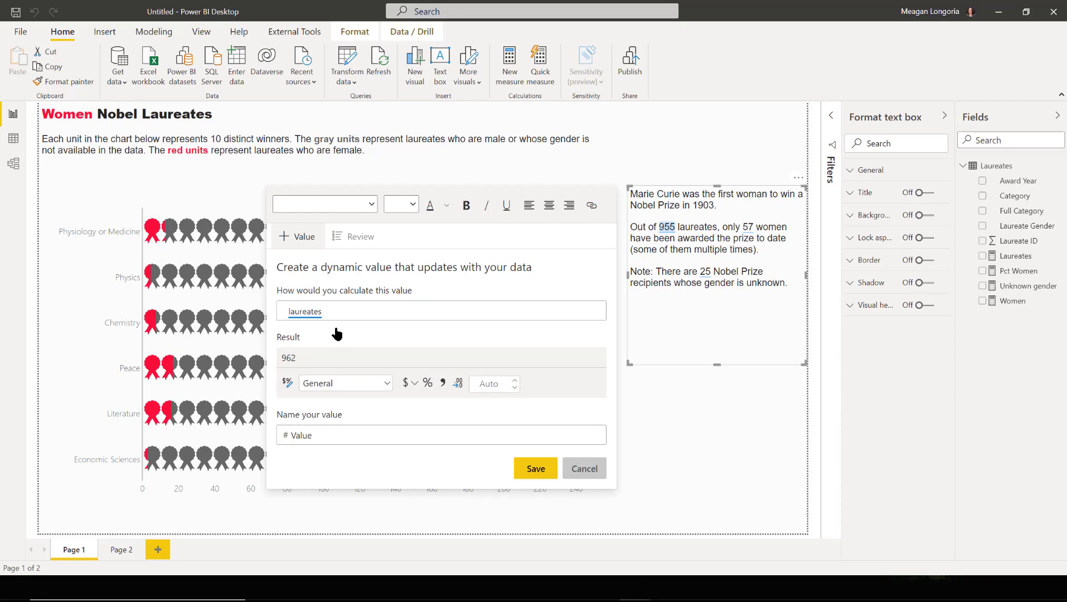
click(293, 317)
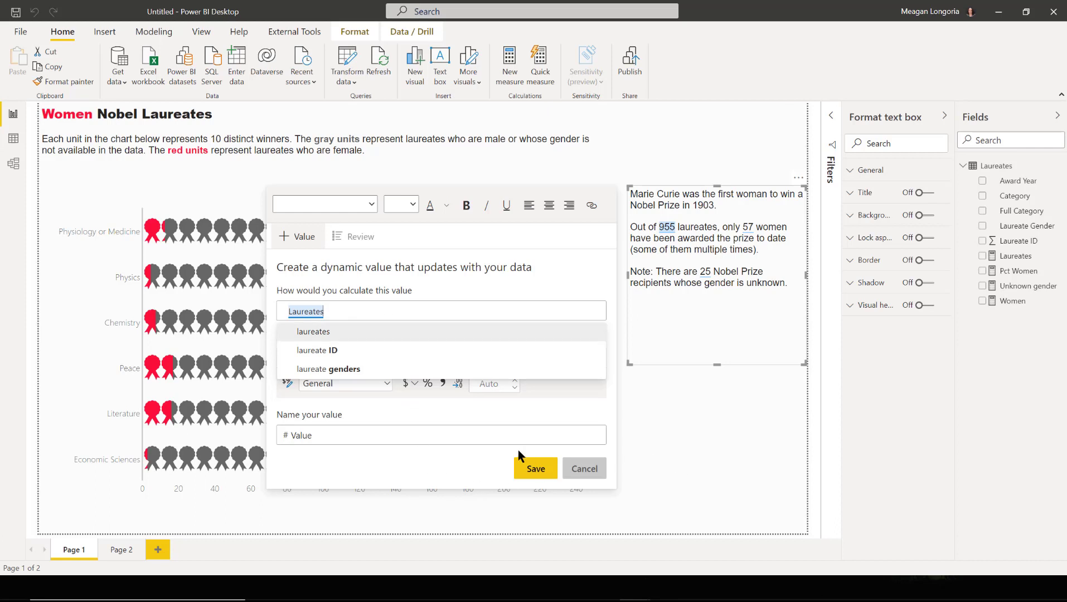
click(584, 468)
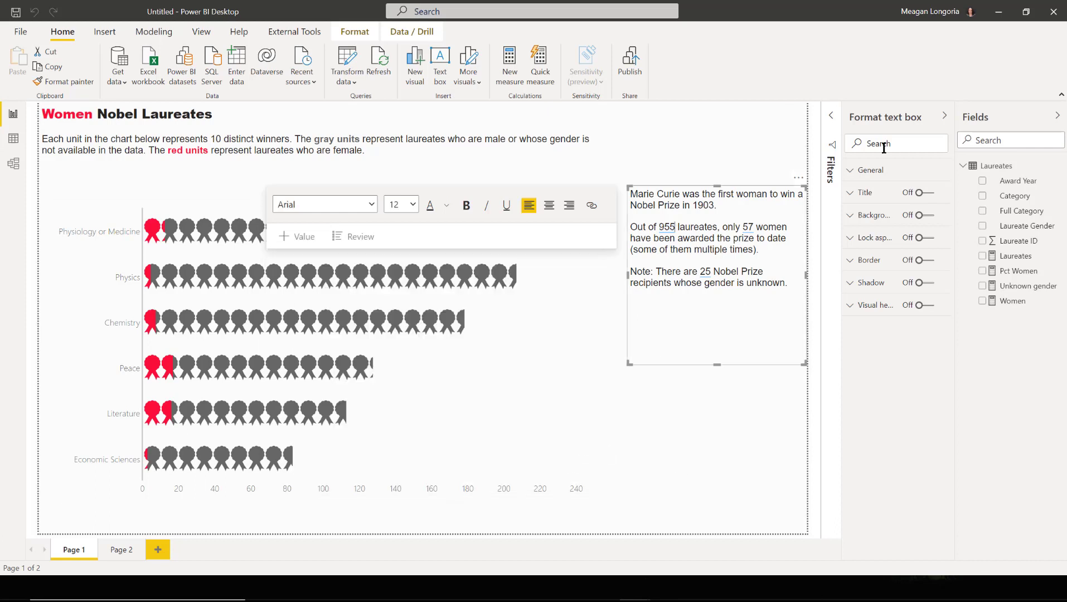
Step: Rename the Laureates measure to 'Total Laureates'
double_click(1012, 257)
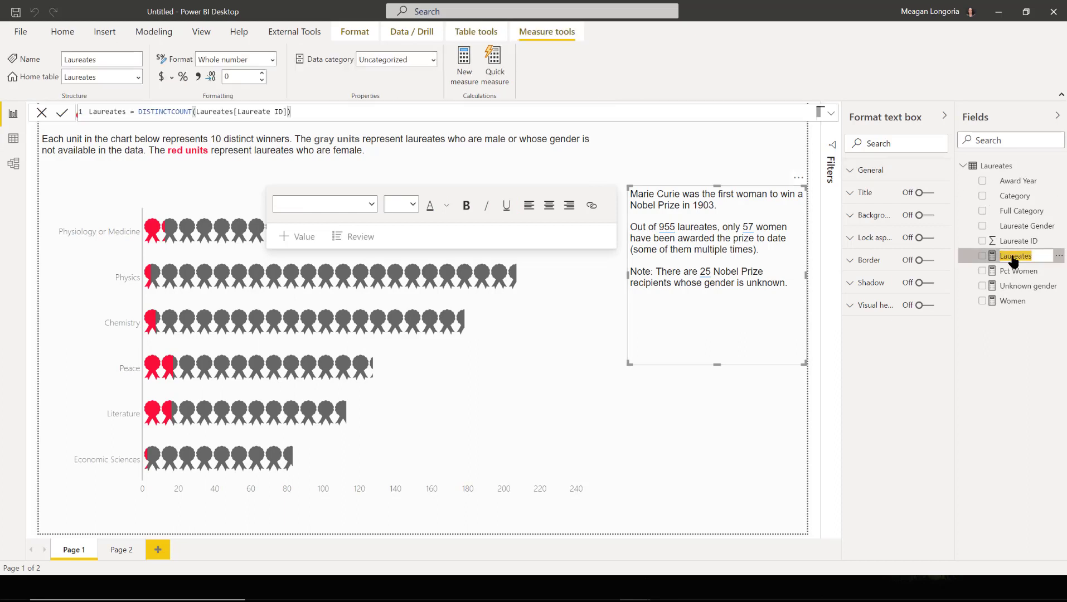
text(Total Laureates)
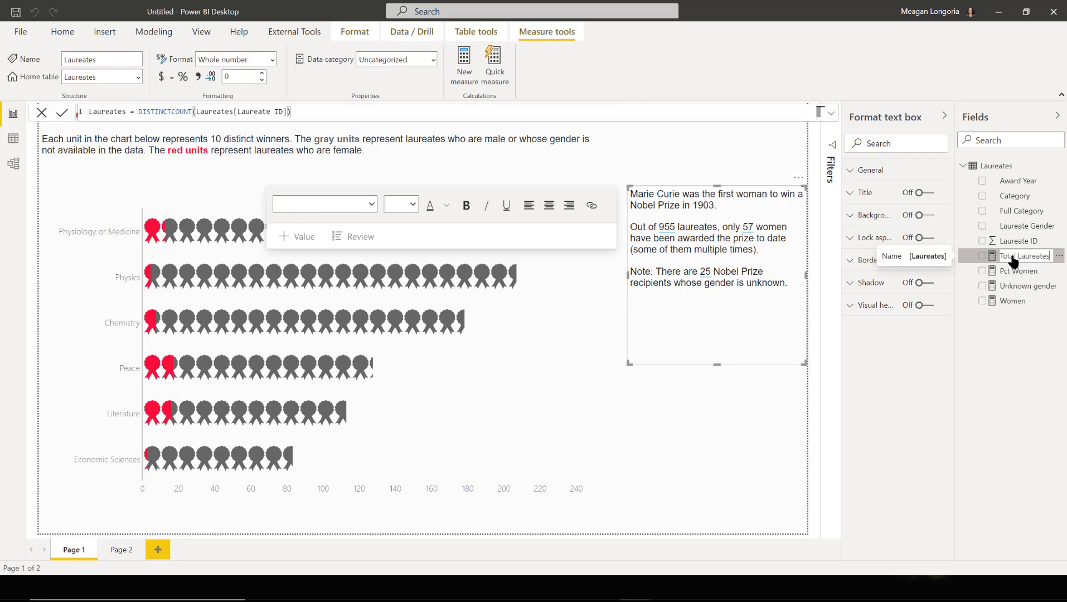
key(Return)
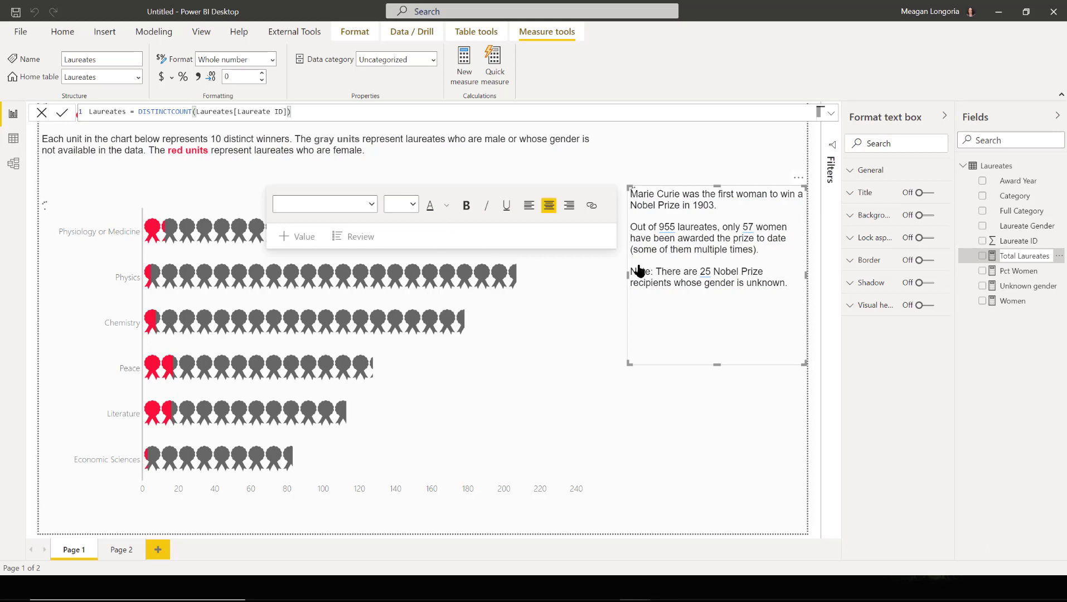
Step: Replace the note's 955 with a dynamic Total Laureates value, now showing 962
click(667, 233)
click(360, 312)
text(total laureates)
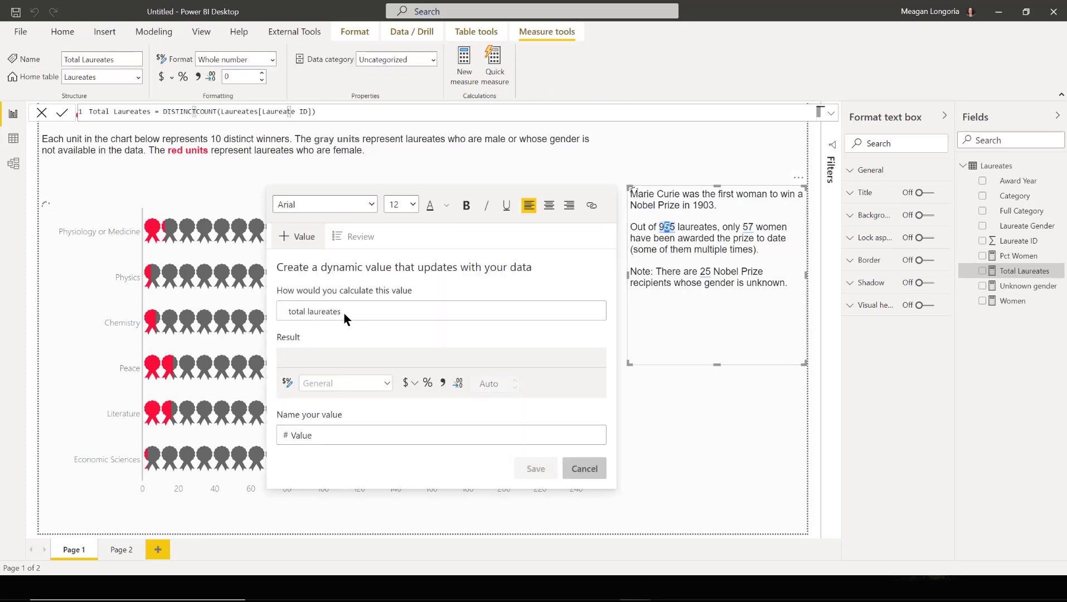
key(Return)
key(BackSpace)
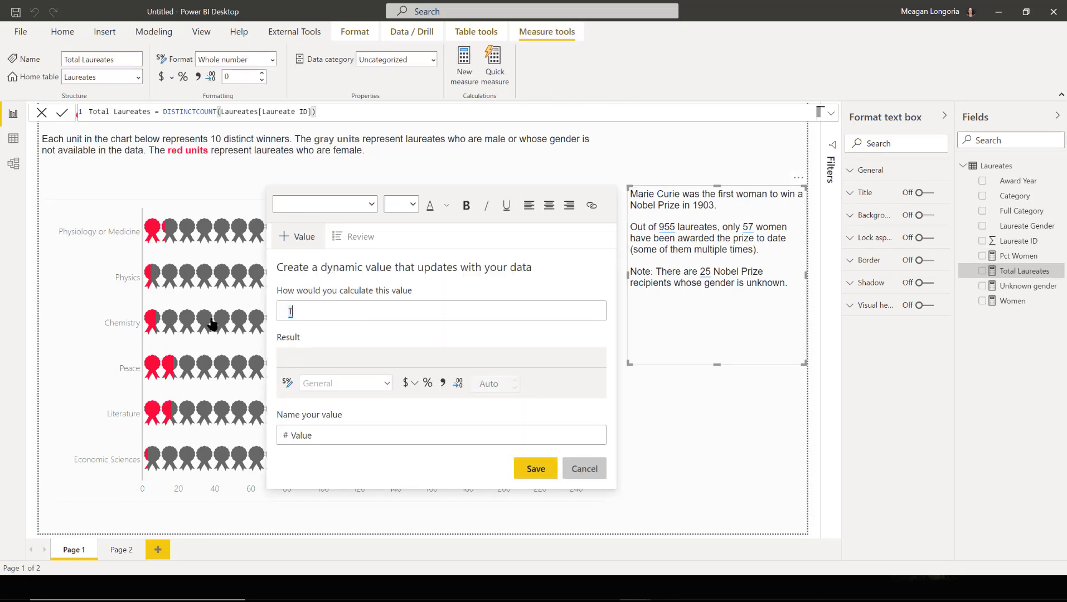
text(Total)
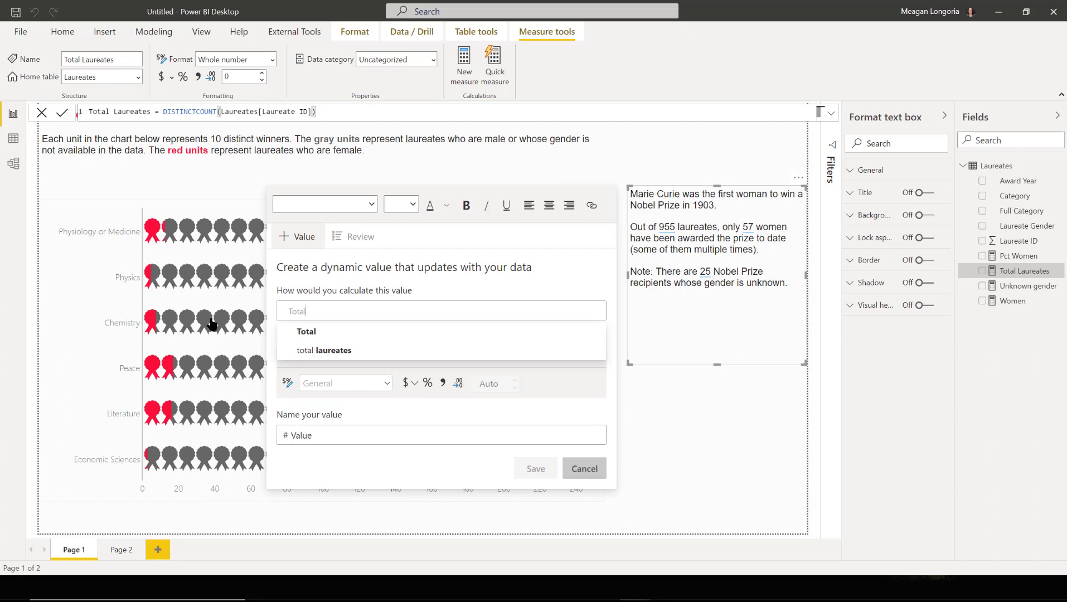
click(313, 350)
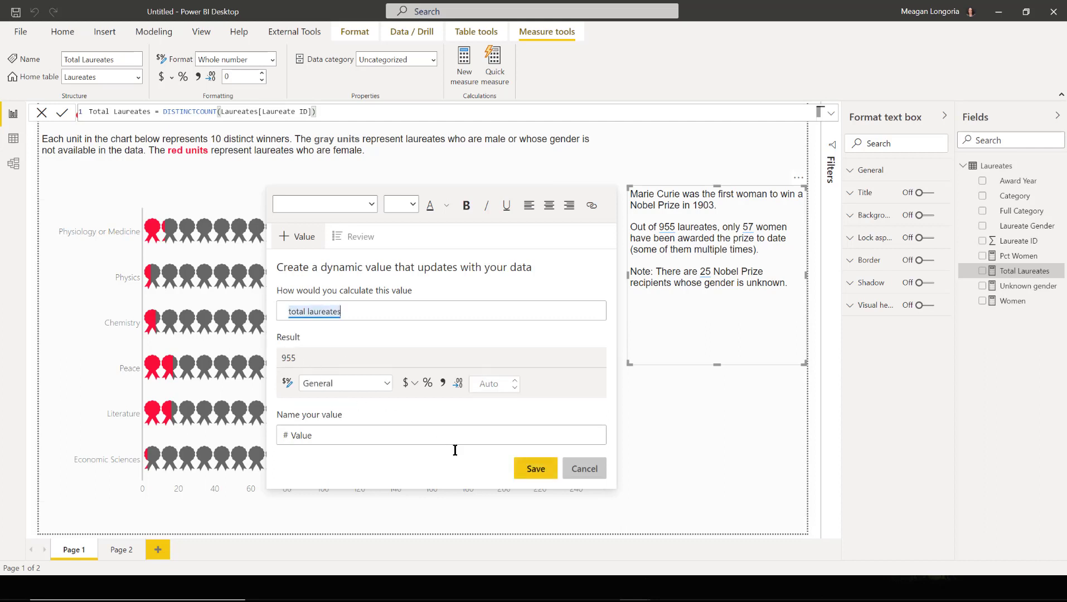
click(526, 469)
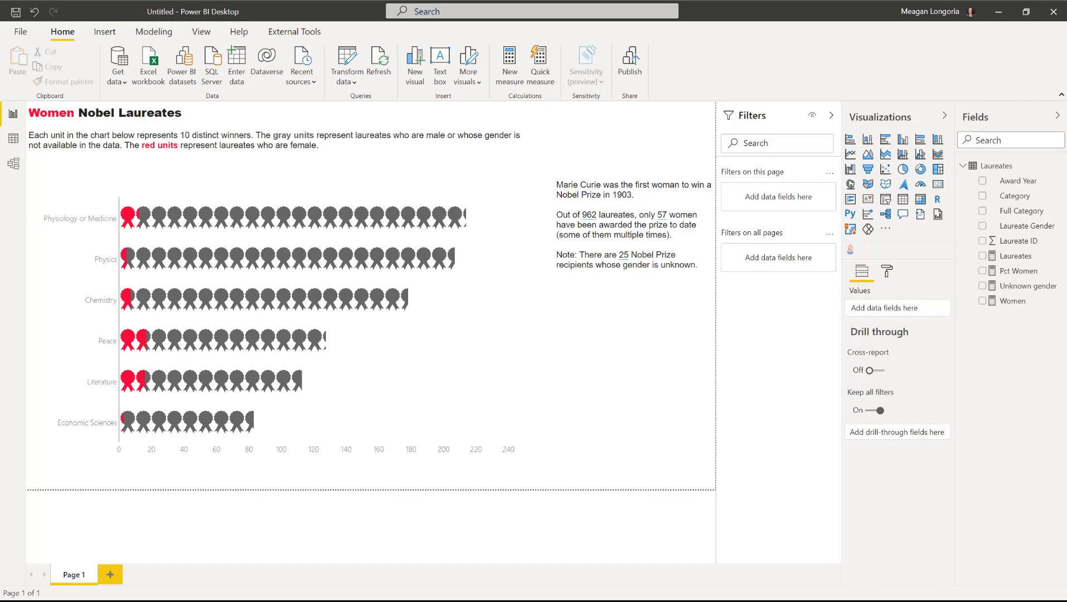
Step: Set the page background colour to custom #F4F4F4
click(887, 273)
click(892, 365)
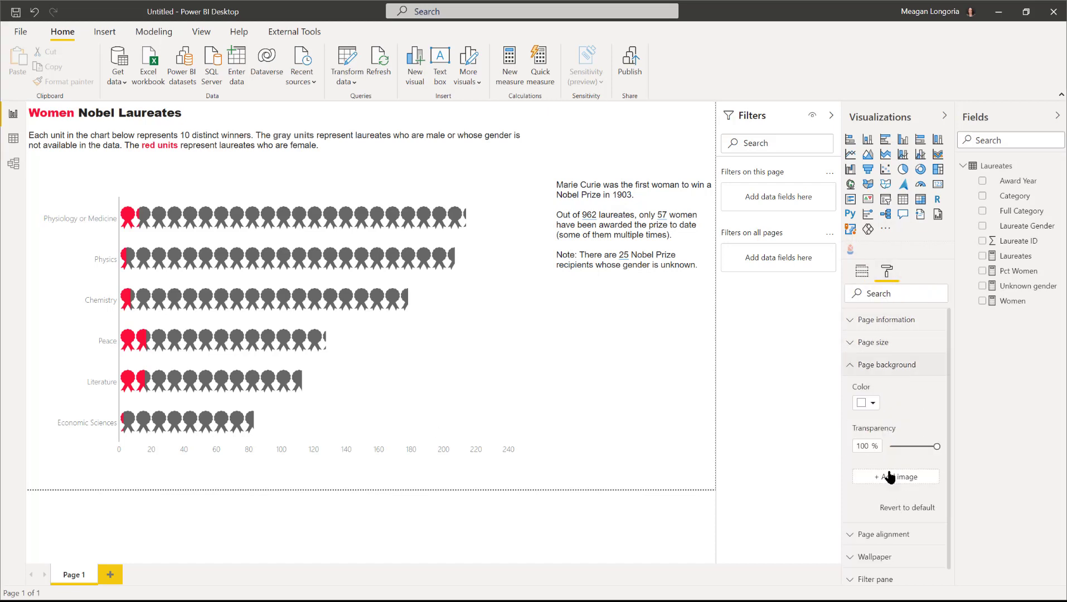
click(872, 406)
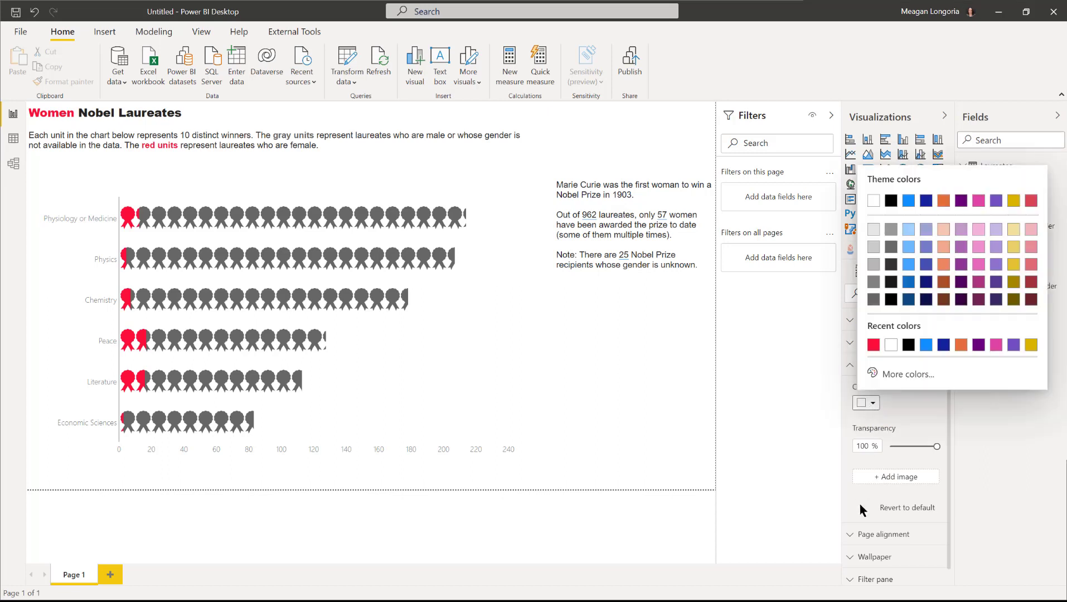
click(893, 374)
text(#f4f4f4)
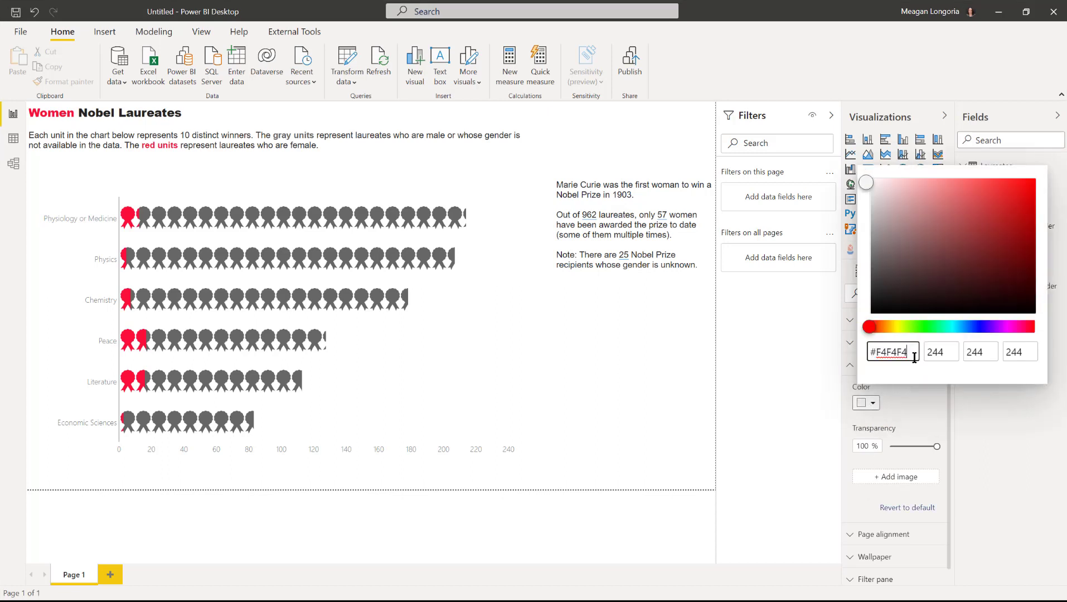
click(925, 398)
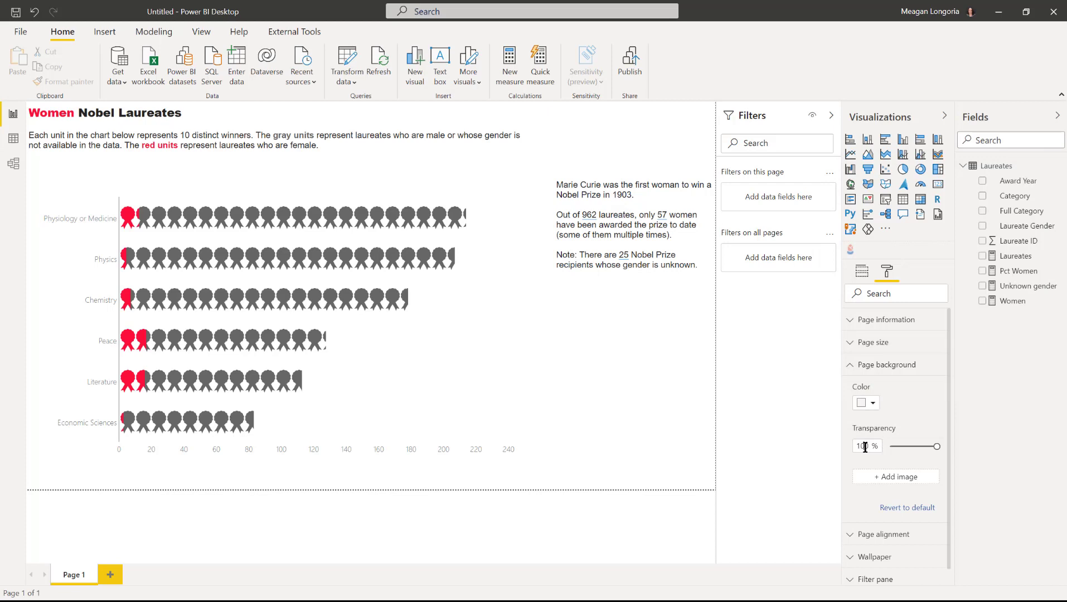
Step: Set the page background transparency to 70%, after first trying 80%
drag(864, 446, 848, 451)
text(80)
click(651, 410)
drag(867, 446, 853, 446)
text(70)
Step: Check the title, Marie Curie text box and ribbon chart, clearing the chart's Peace highlight
click(218, 143)
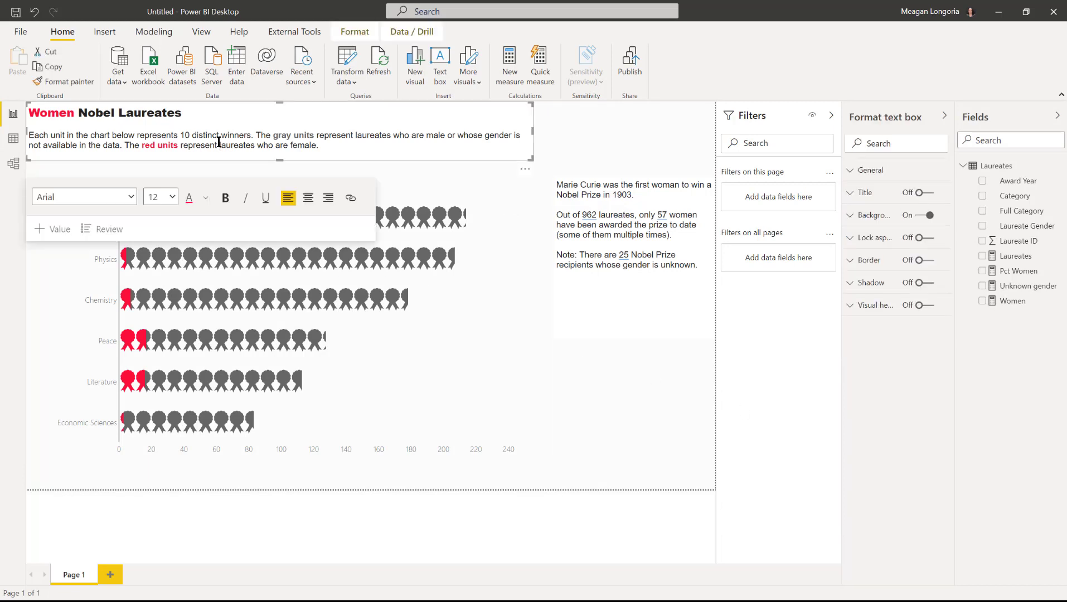
click(573, 222)
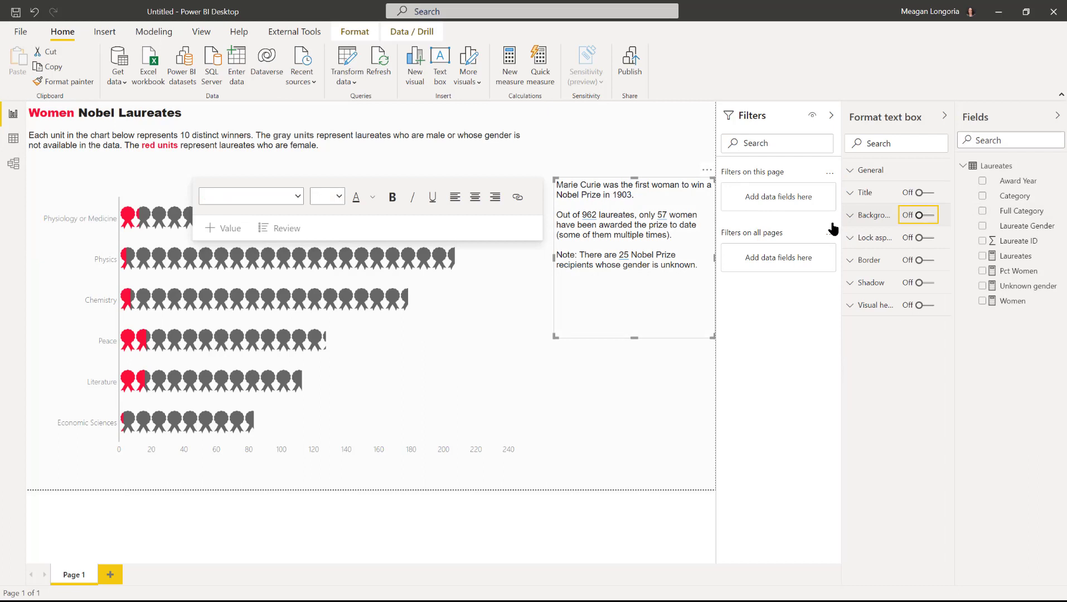
click(430, 329)
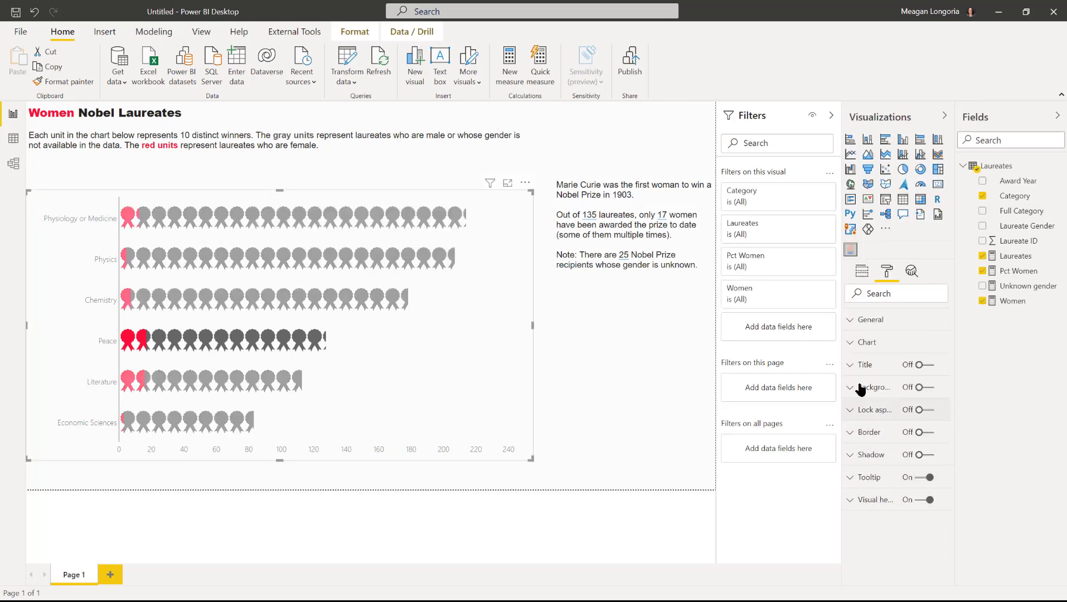
click(342, 375)
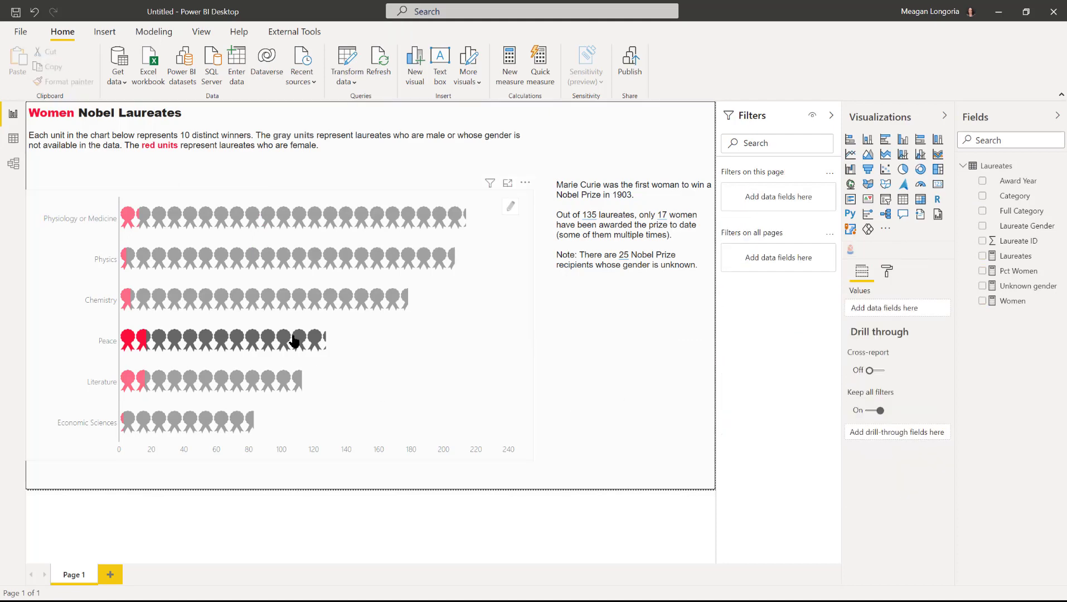
click(626, 404)
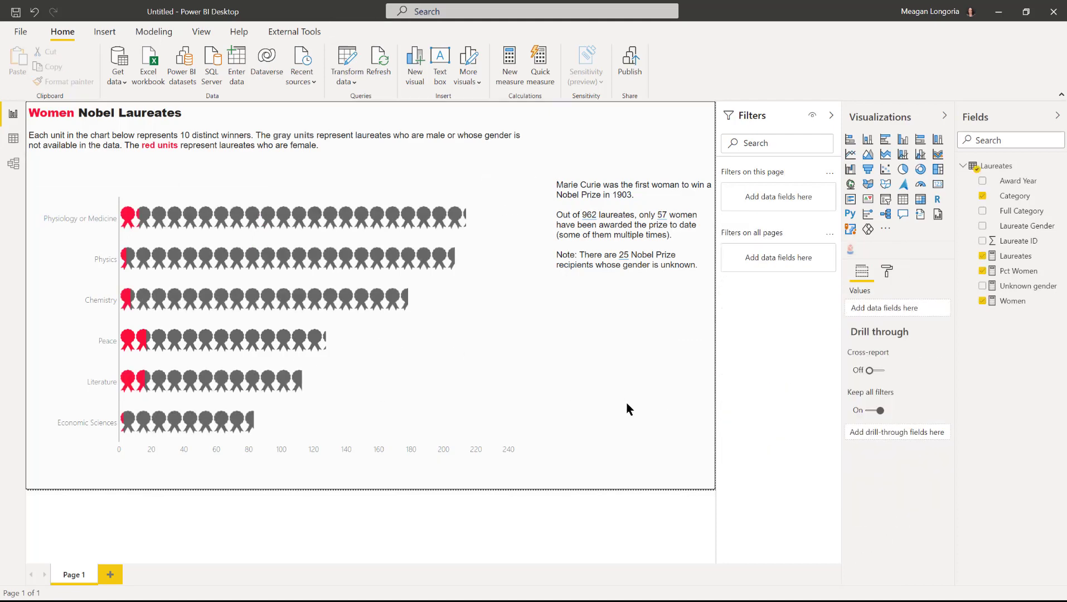
Step: Collapse the Filters, Visualizations and Fields panes and review the ribbon tooltips, e.g. Literature: 117 laureates, 16 women
click(832, 115)
click(944, 115)
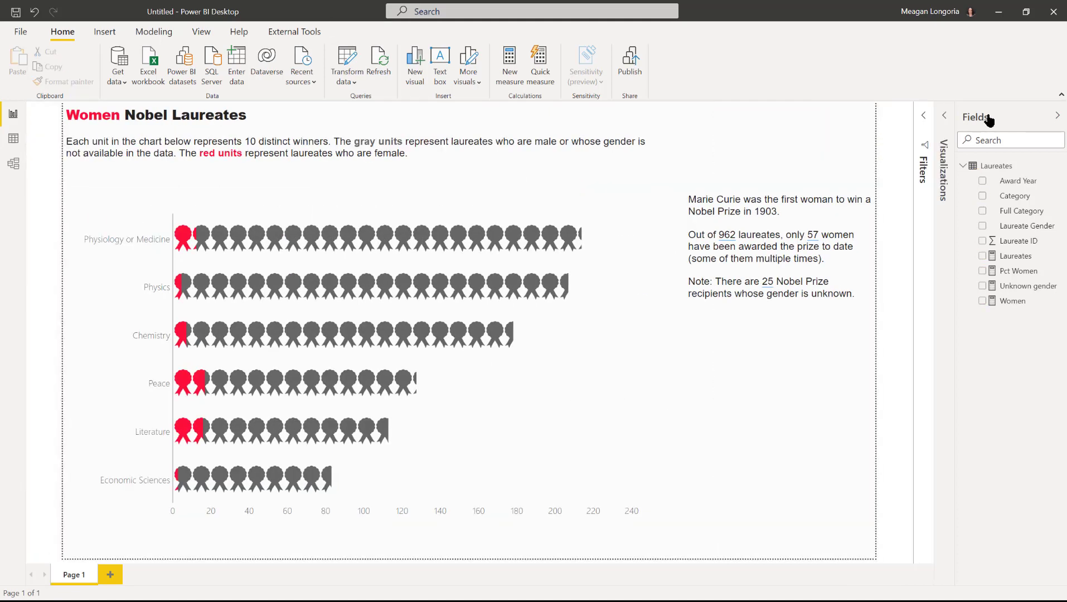
click(1057, 116)
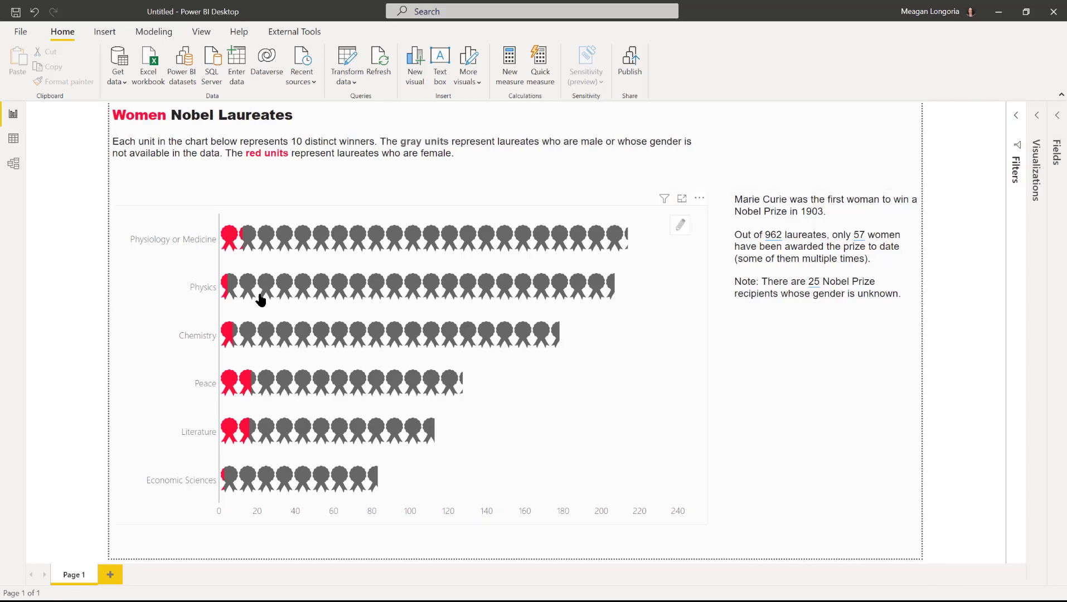
mouse_move(231, 338)
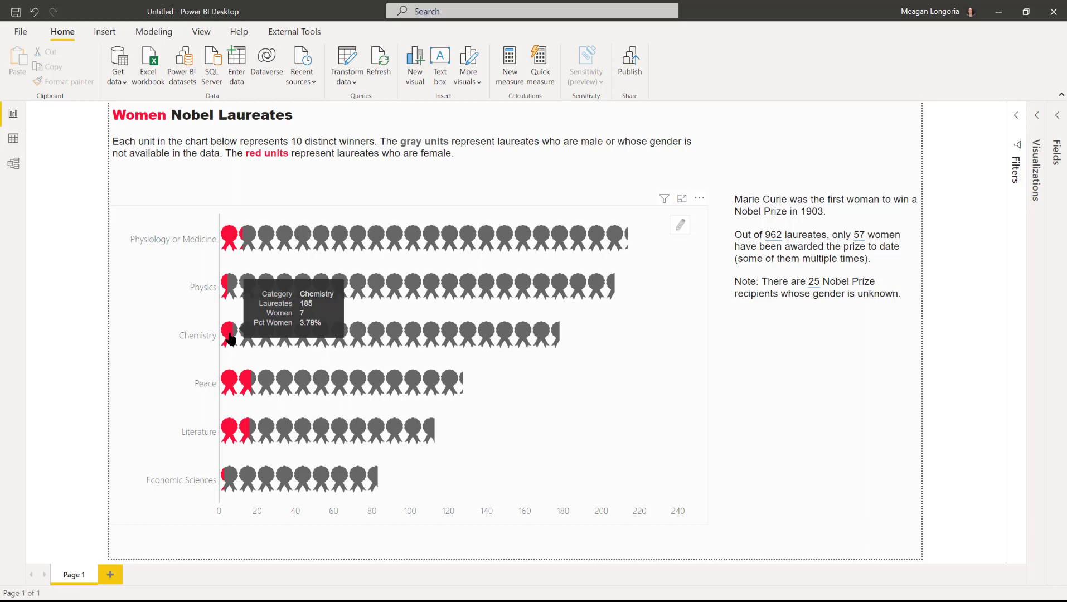
mouse_move(232, 383)
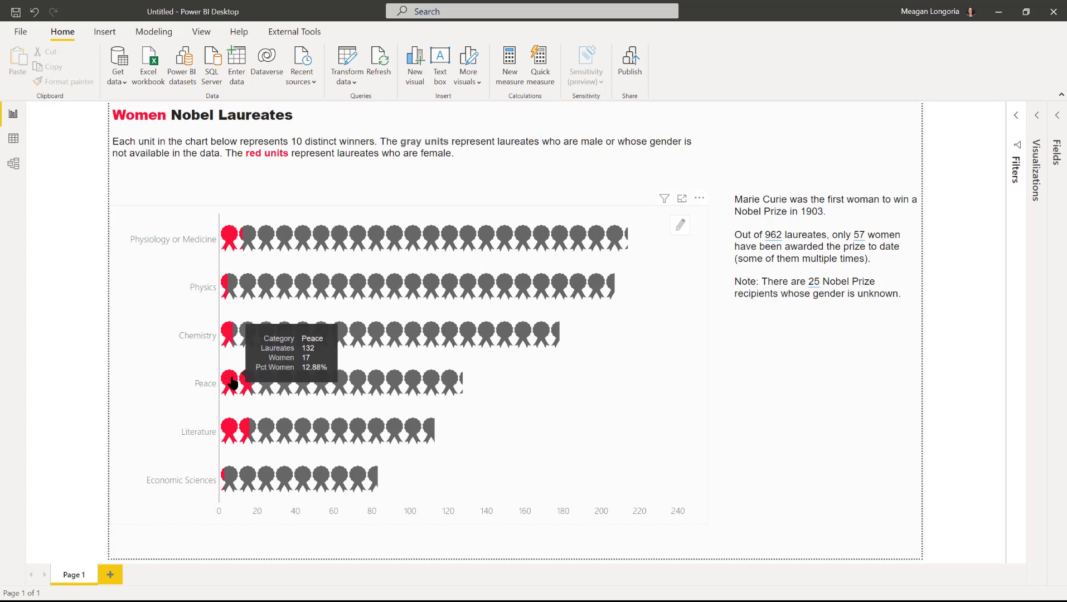
mouse_move(232, 432)
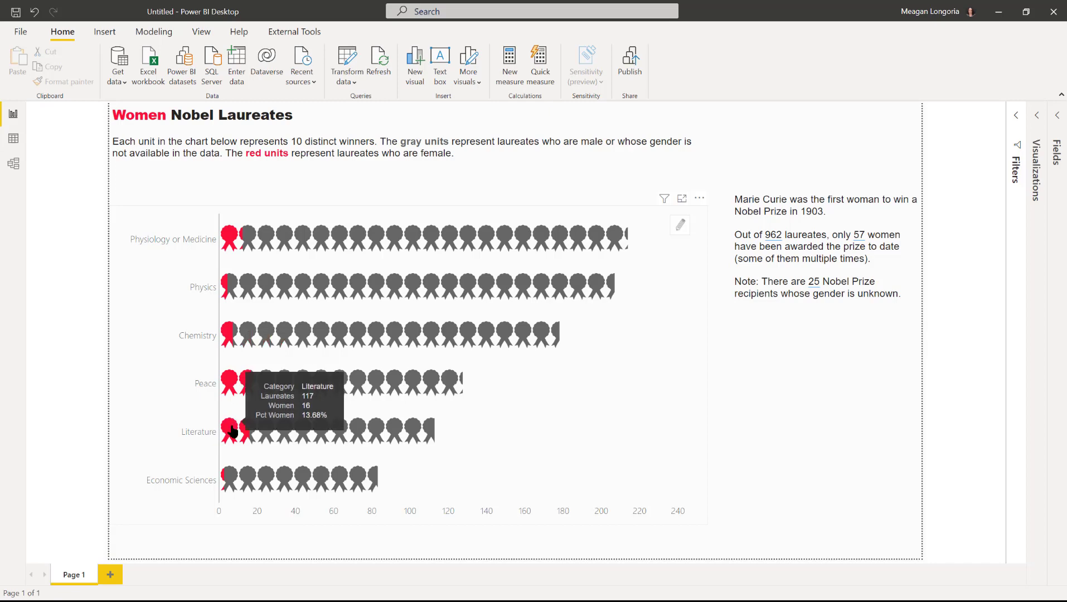